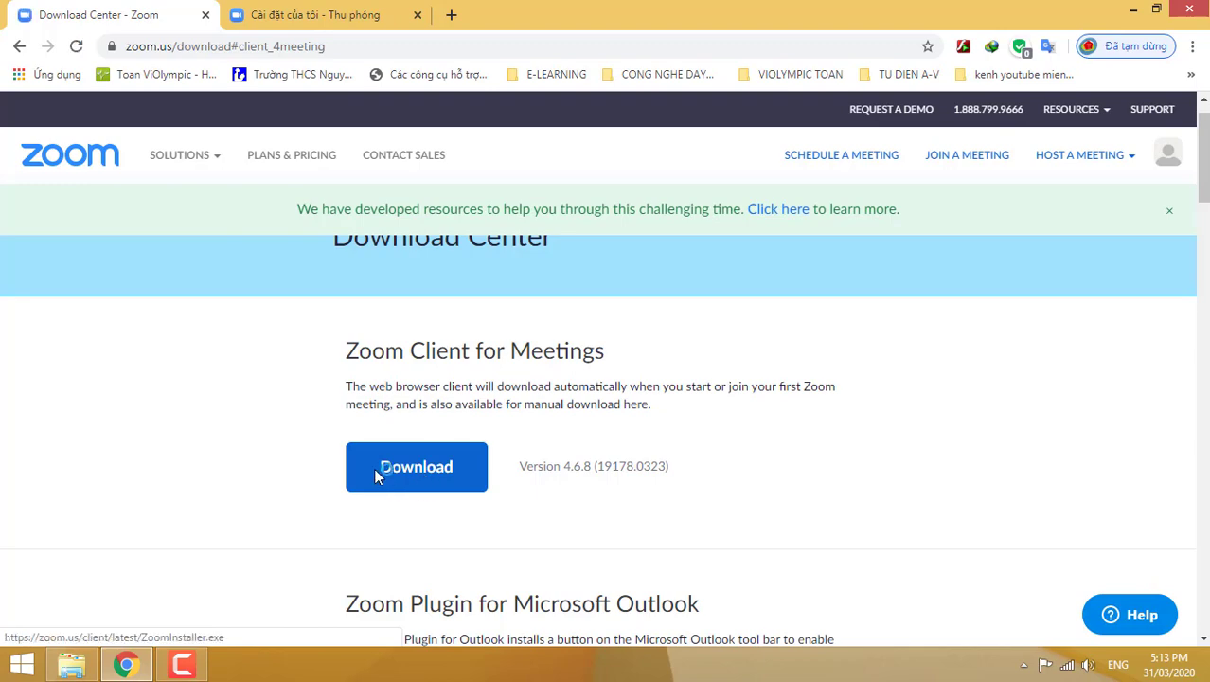
Download ZoomInstaller.exe from the Zoom website into the Downloads folder.
{"action": "left_click", "coordinate": [375, 471]}
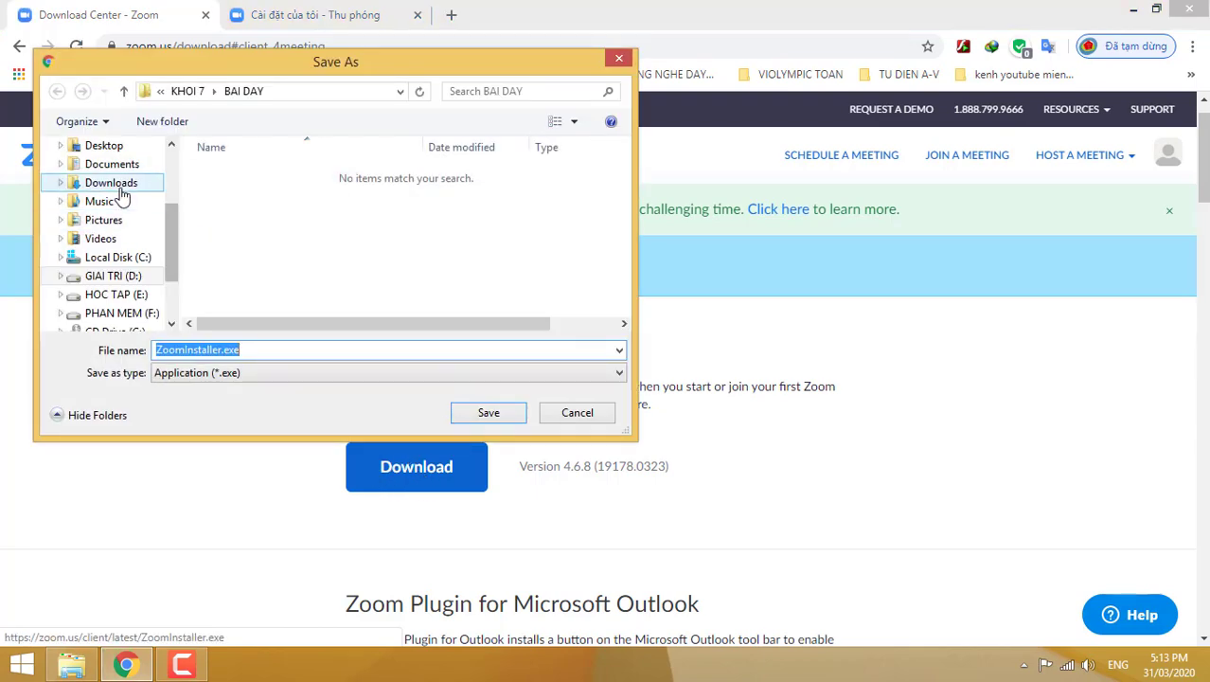
{"action": "left_click", "coordinate": [111, 182]}
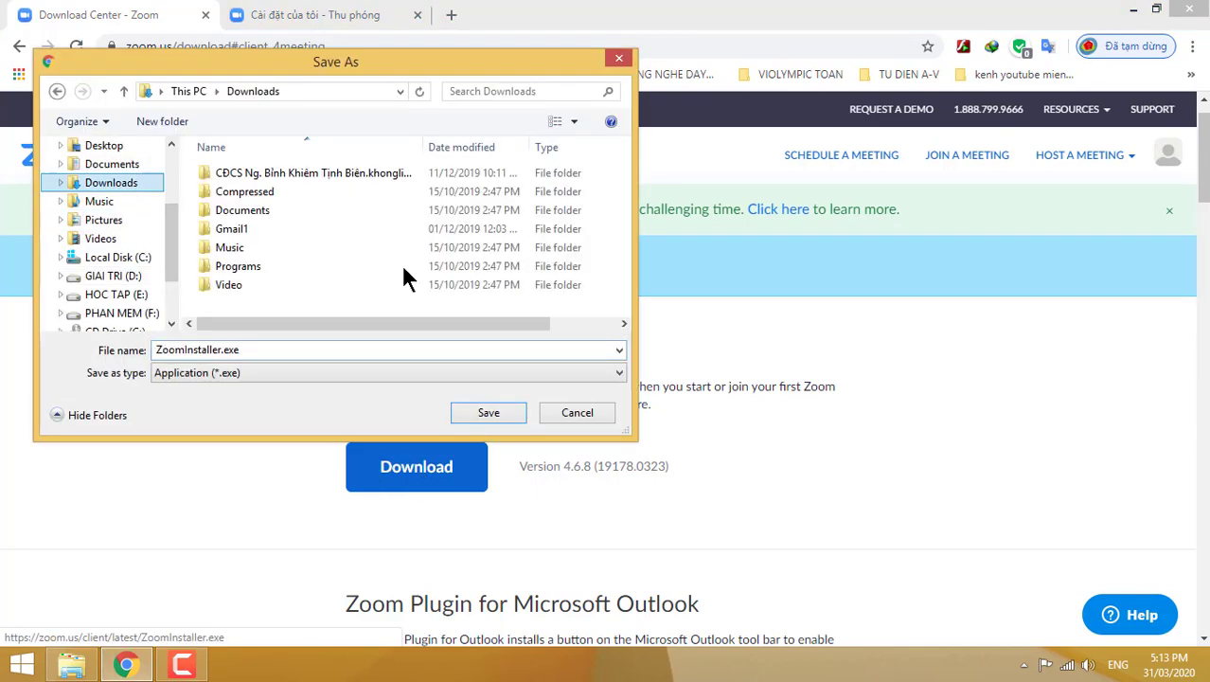
{"action": "left_click", "coordinate": [488, 413]}
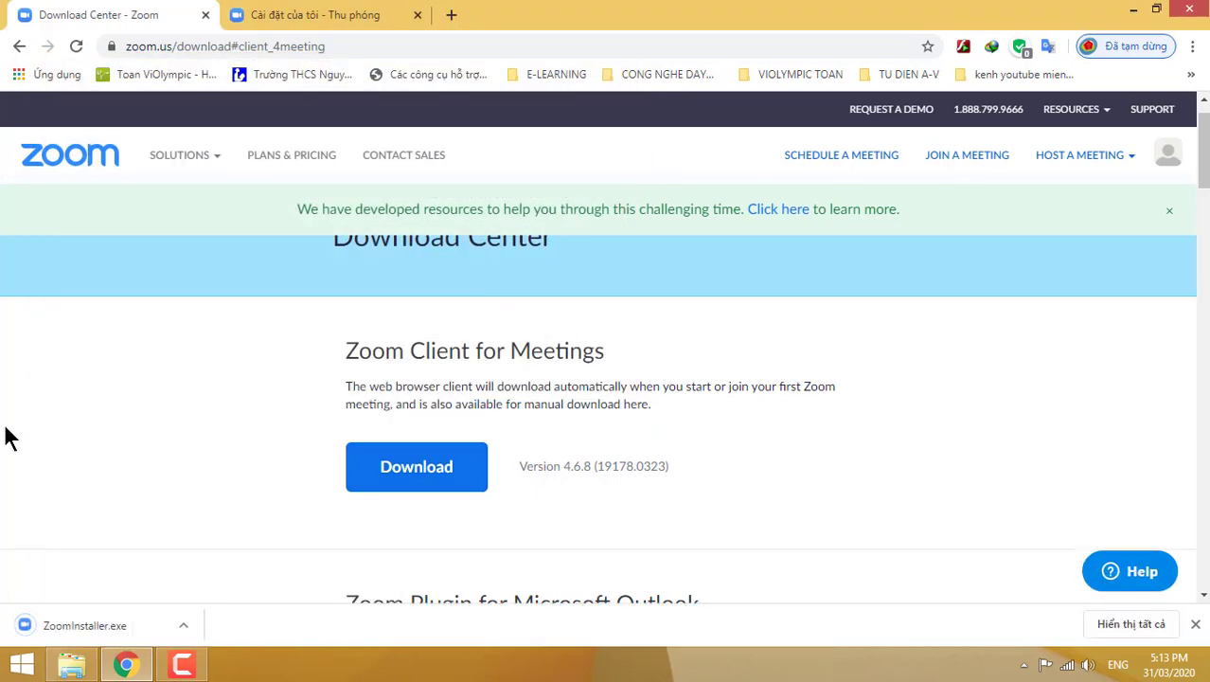
Sign out of the Zoom website account from the avatar menu.
{"action": "left_click", "coordinate": [1170, 163]}
{"action": "left_click", "coordinate": [1019, 282]}
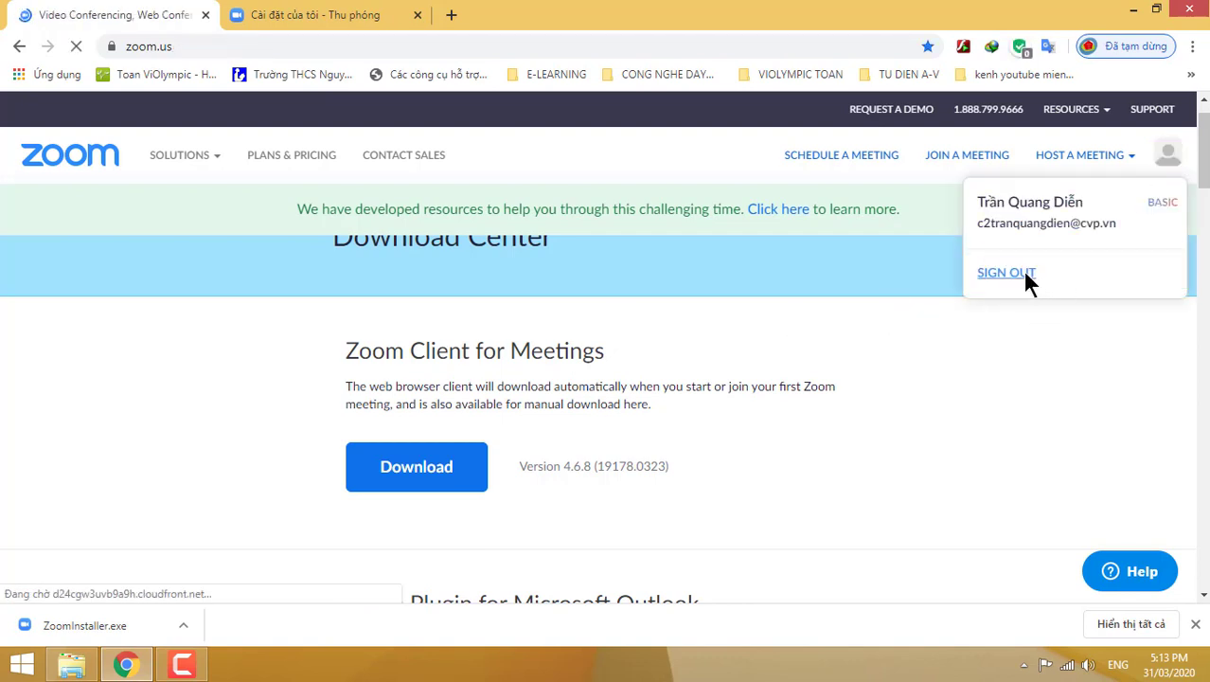
{"action": "left_click", "coordinate": [1027, 282]}
Launch the downloaded ZoomInstaller.exe and allow it to run.
{"action": "left_click", "coordinate": [178, 627]}
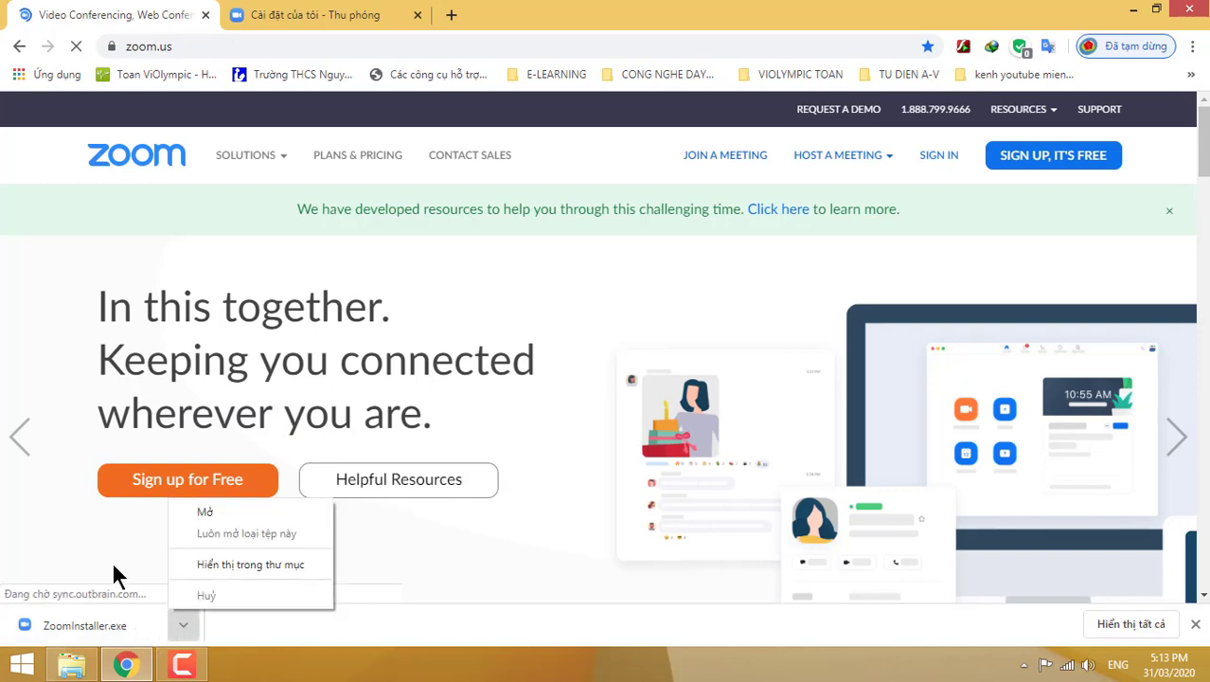
{"action": "left_click", "coordinate": [114, 571]}
{"action": "left_click", "coordinate": [135, 626]}
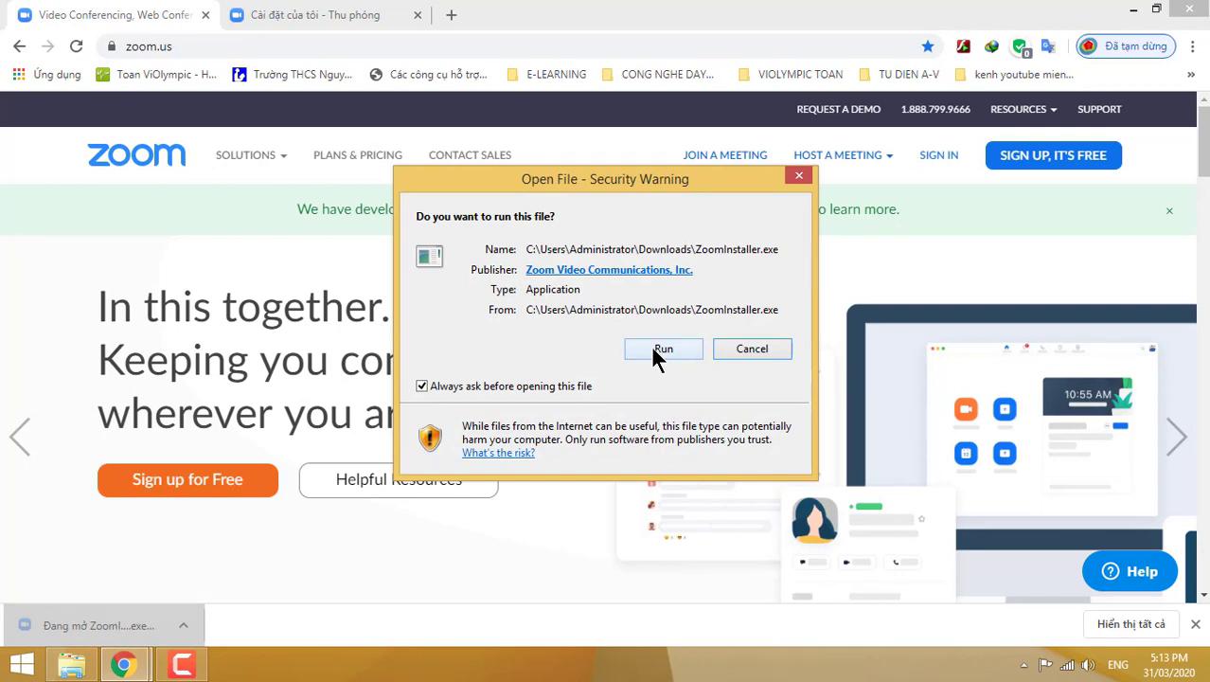
{"action": "left_click", "coordinate": [653, 347]}
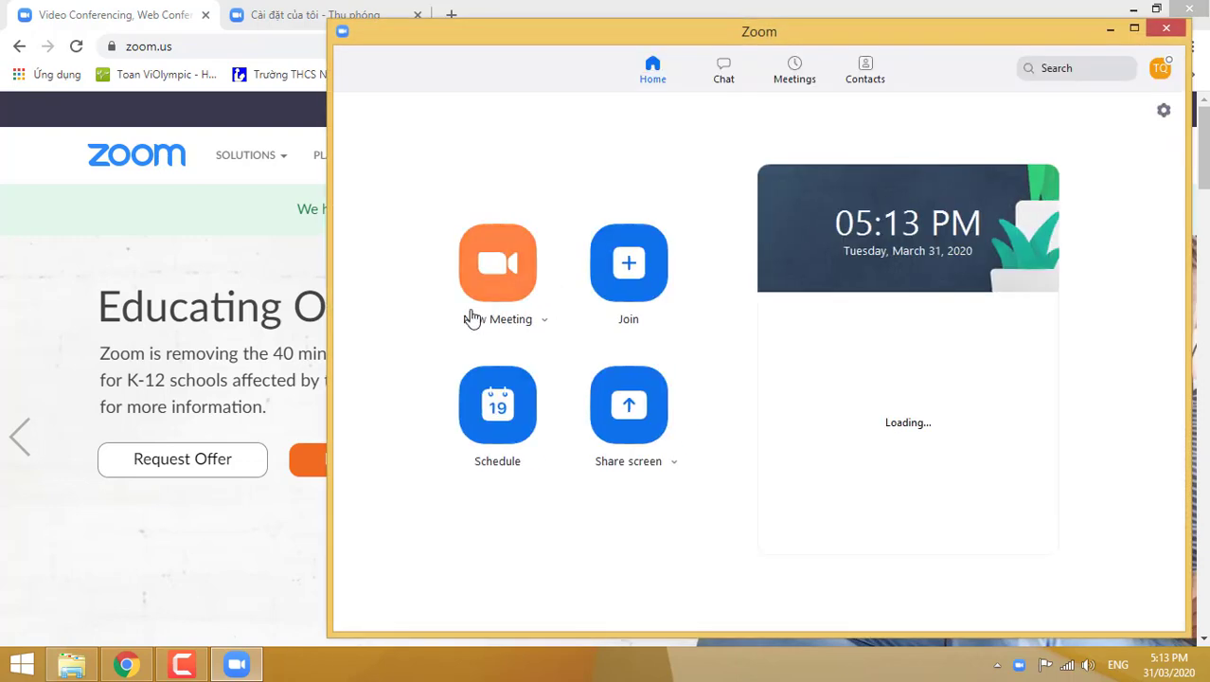
Sign out via the TQ avatar menu, then erase the remembered email in the reopened Sign In window.
{"action": "left_click", "coordinate": [1160, 70]}
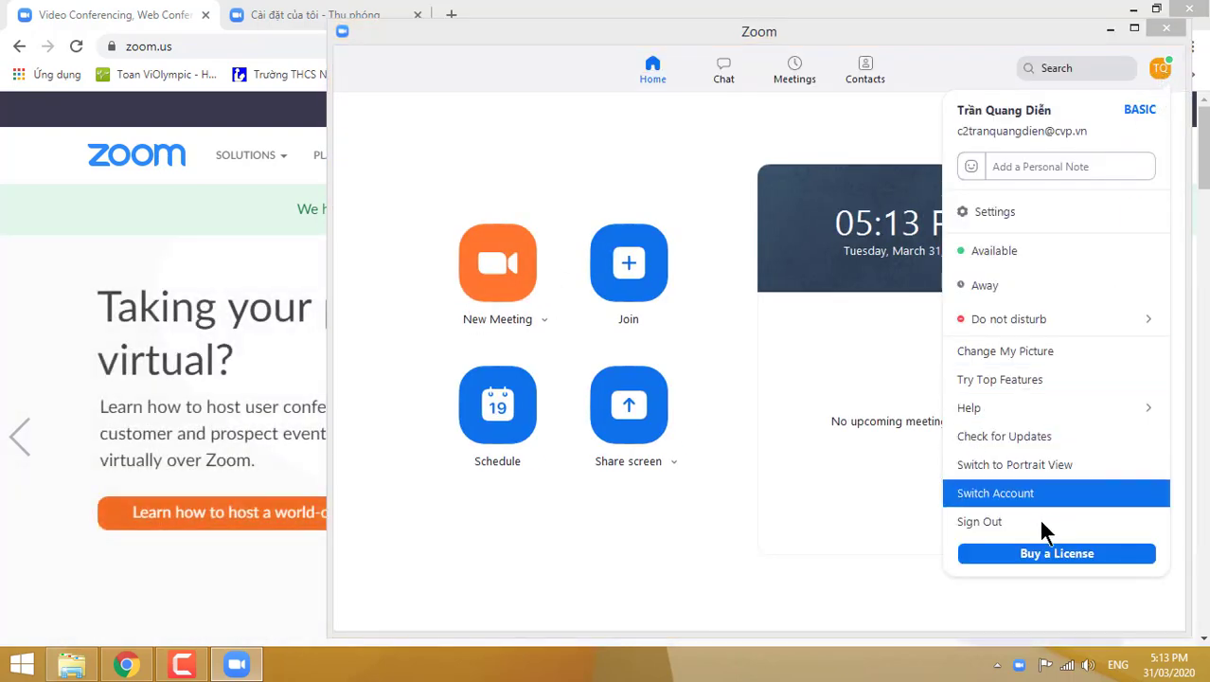
{"action": "left_click", "coordinate": [1008, 523]}
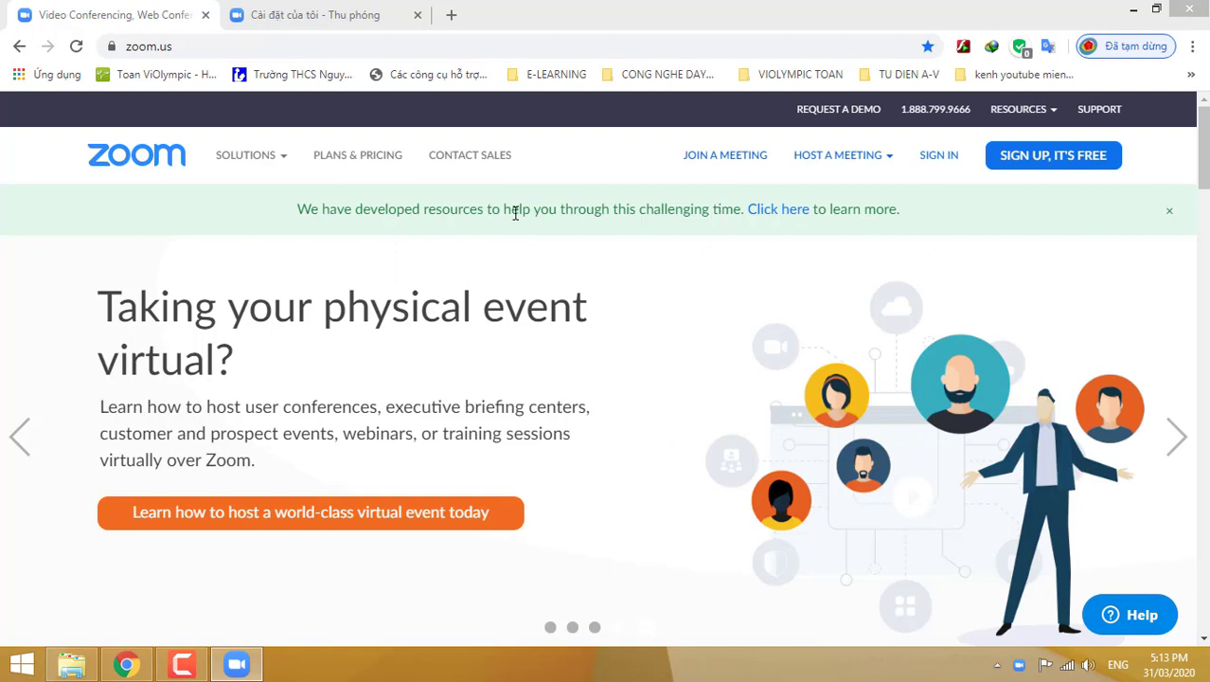
{"action": "left_click", "coordinate": [254, 669]}
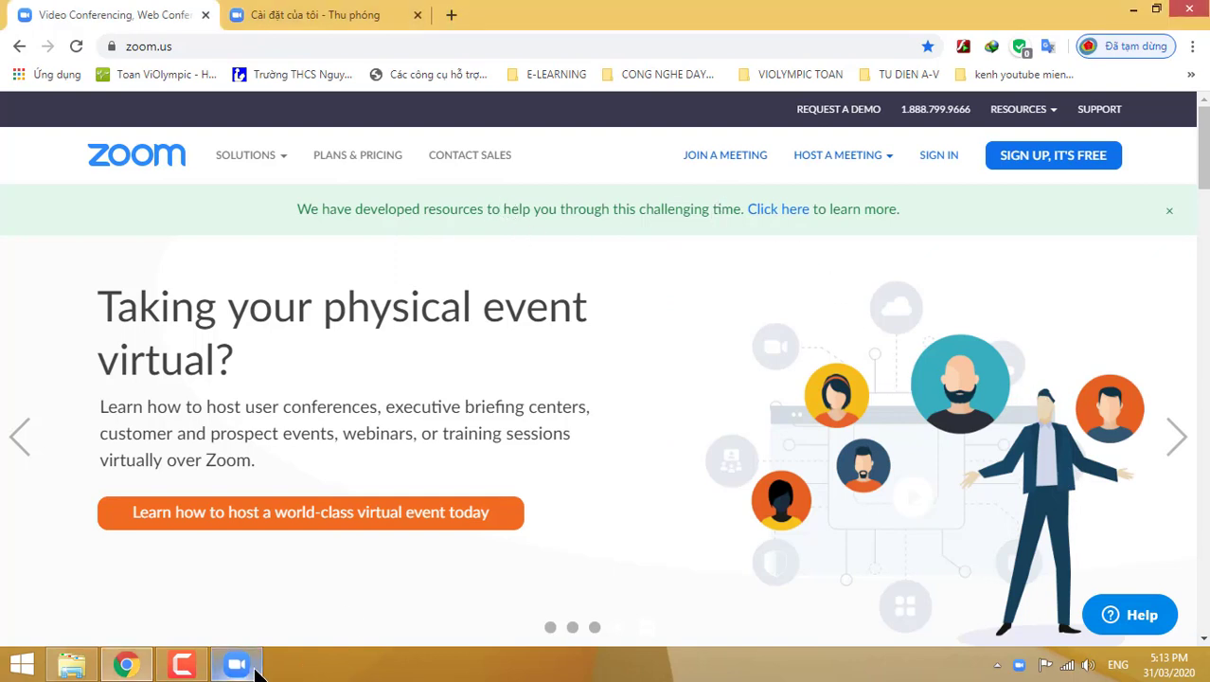
{"action": "left_click", "coordinate": [256, 669]}
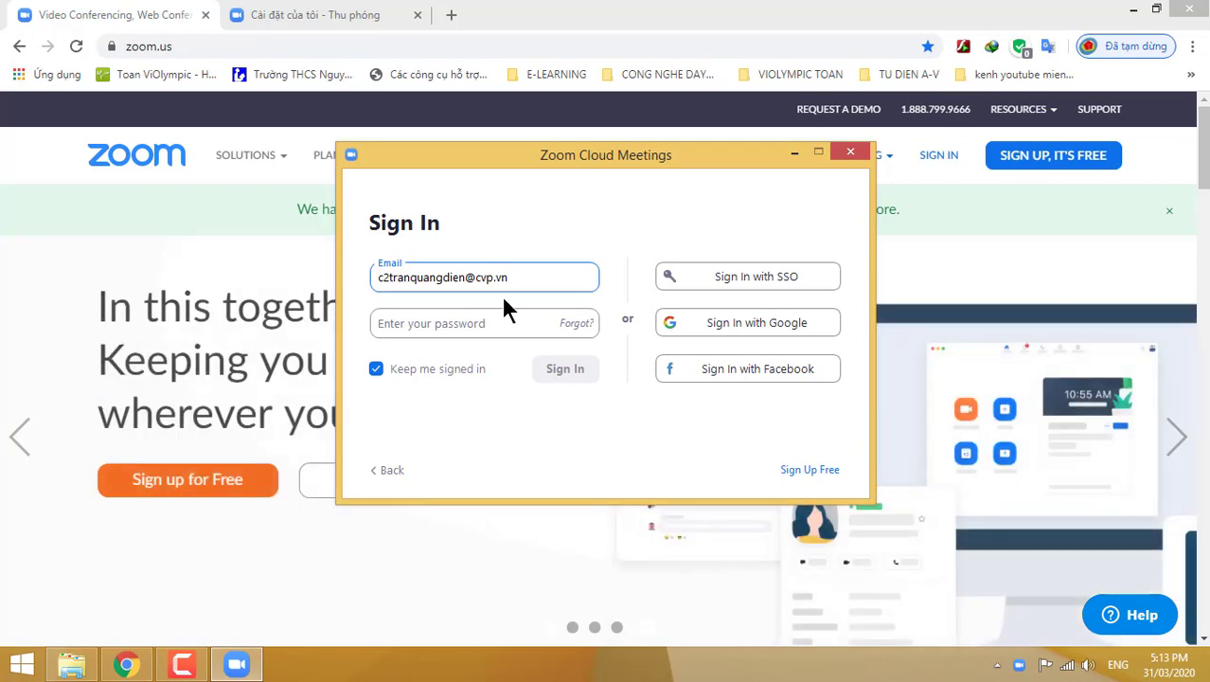
{"action": "left_click_drag", "start_coordinate": [538, 276], "coordinate": [305, 279]}
{"action": "key", "text": "BackSpace"}
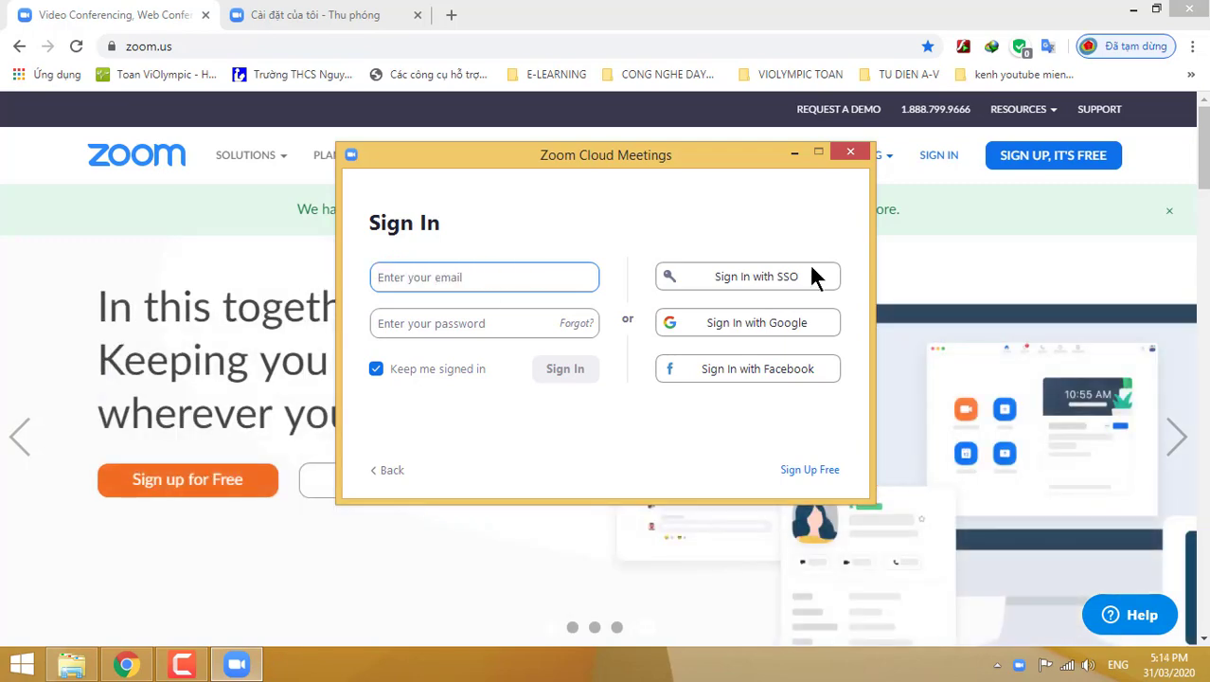
{"action": "left_click", "coordinate": [619, 44]}
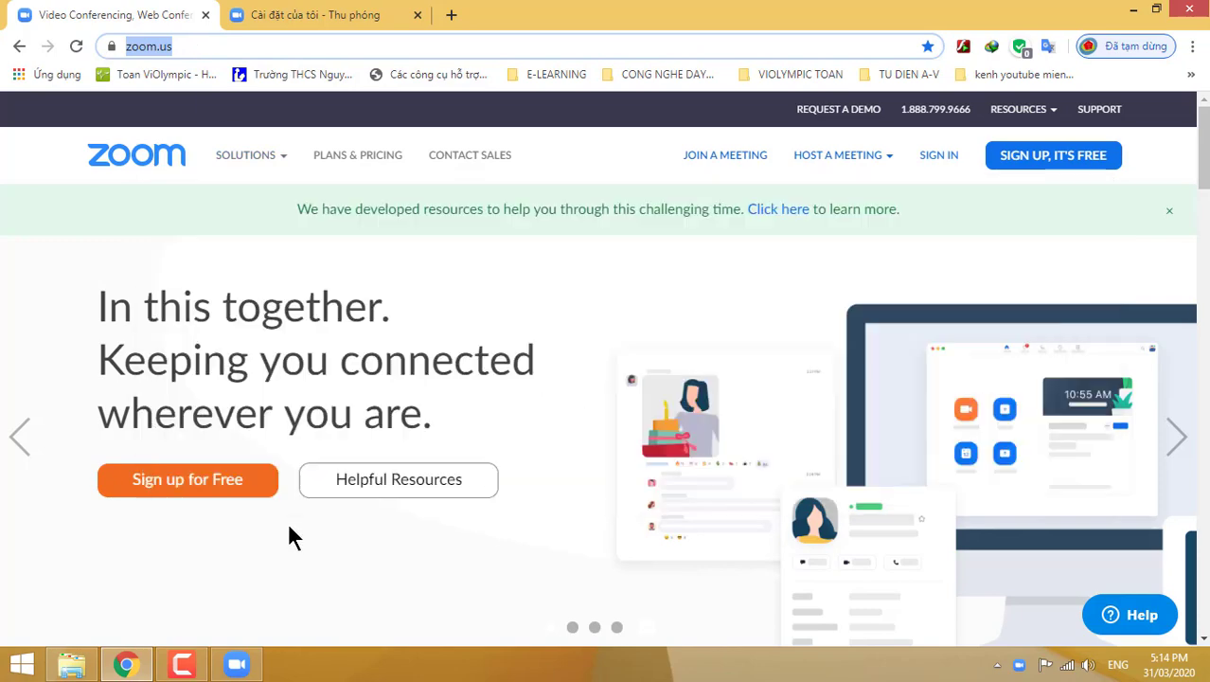
Bring the Zoom Cloud Meetings Sign In window back up from the taskbar.
{"action": "left_click", "coordinate": [237, 668]}
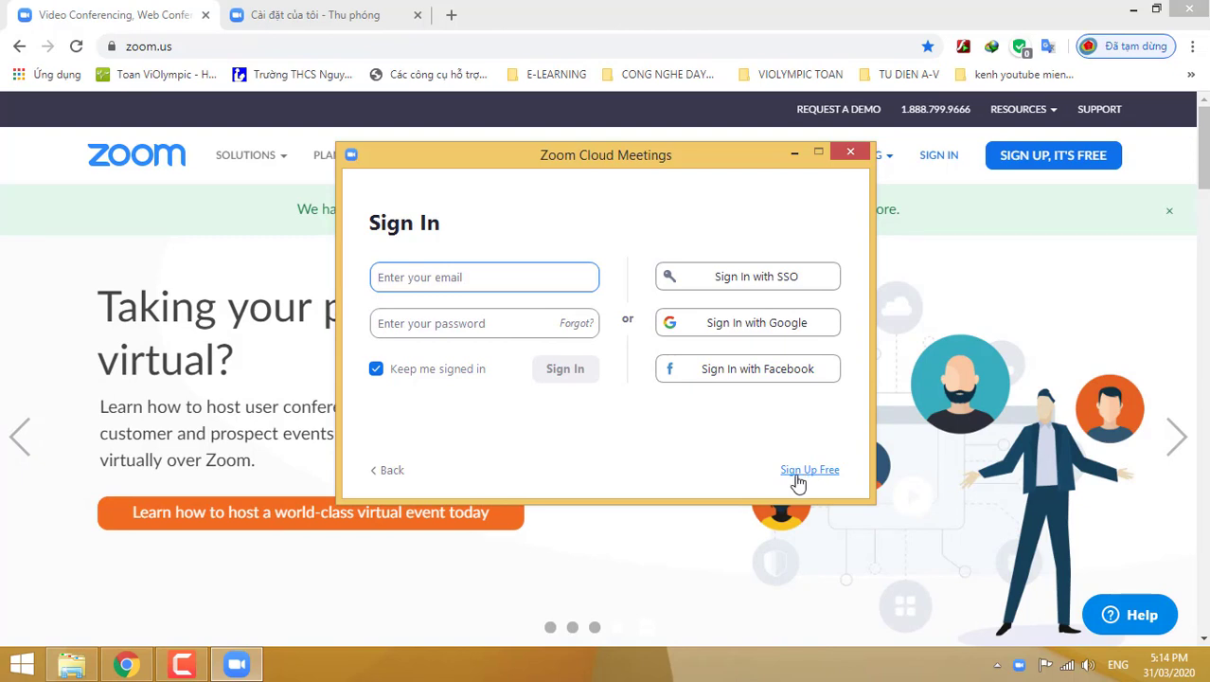
Use Sign Up Free to register the Gmail address on zoom.us/signup.
{"action": "left_click", "coordinate": [812, 474]}
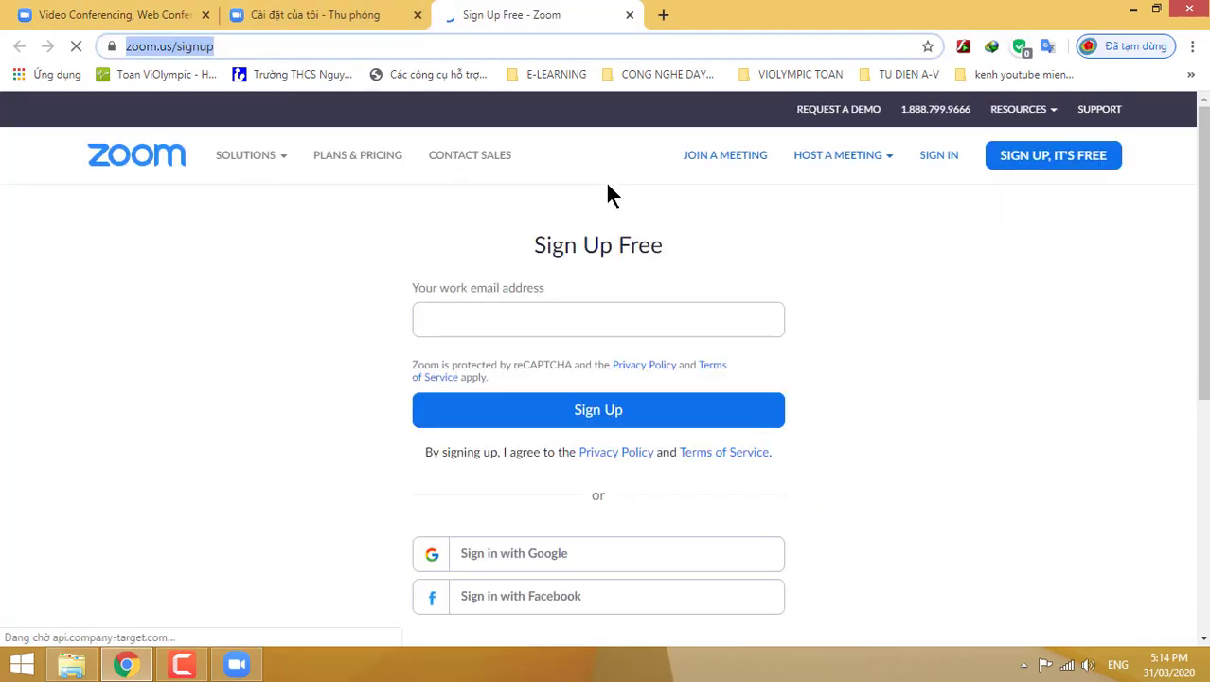
{"action": "left_click", "coordinate": [494, 325]}
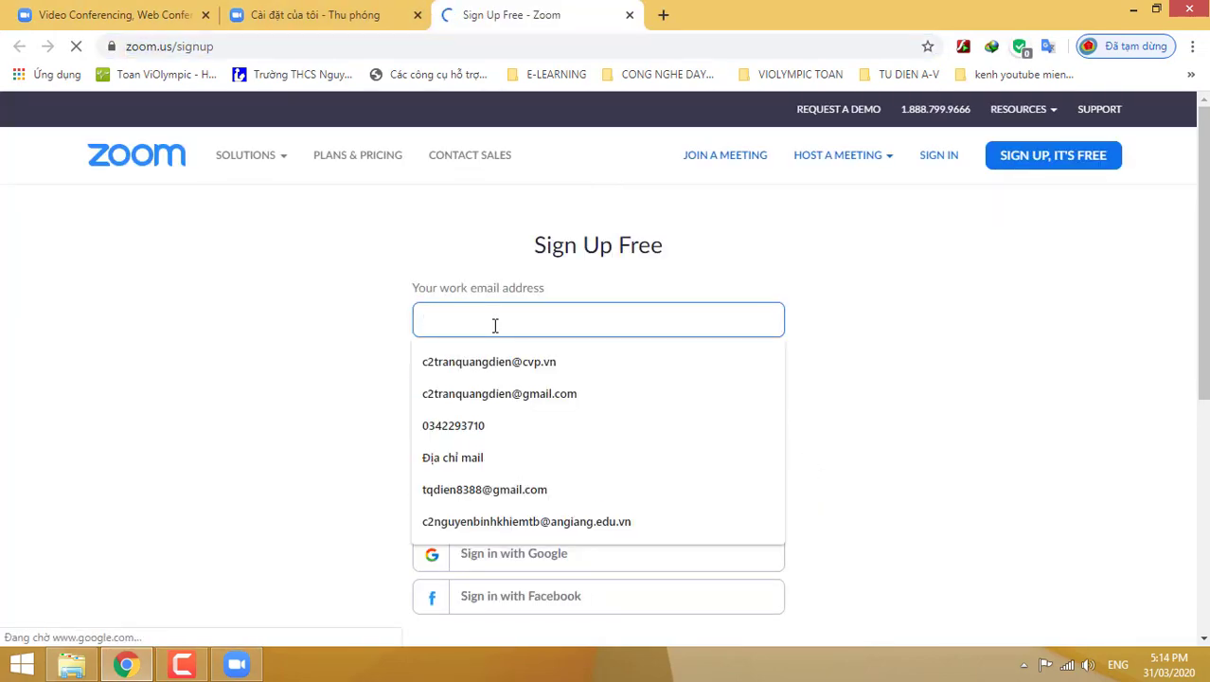
{"action": "type", "text": "c"}
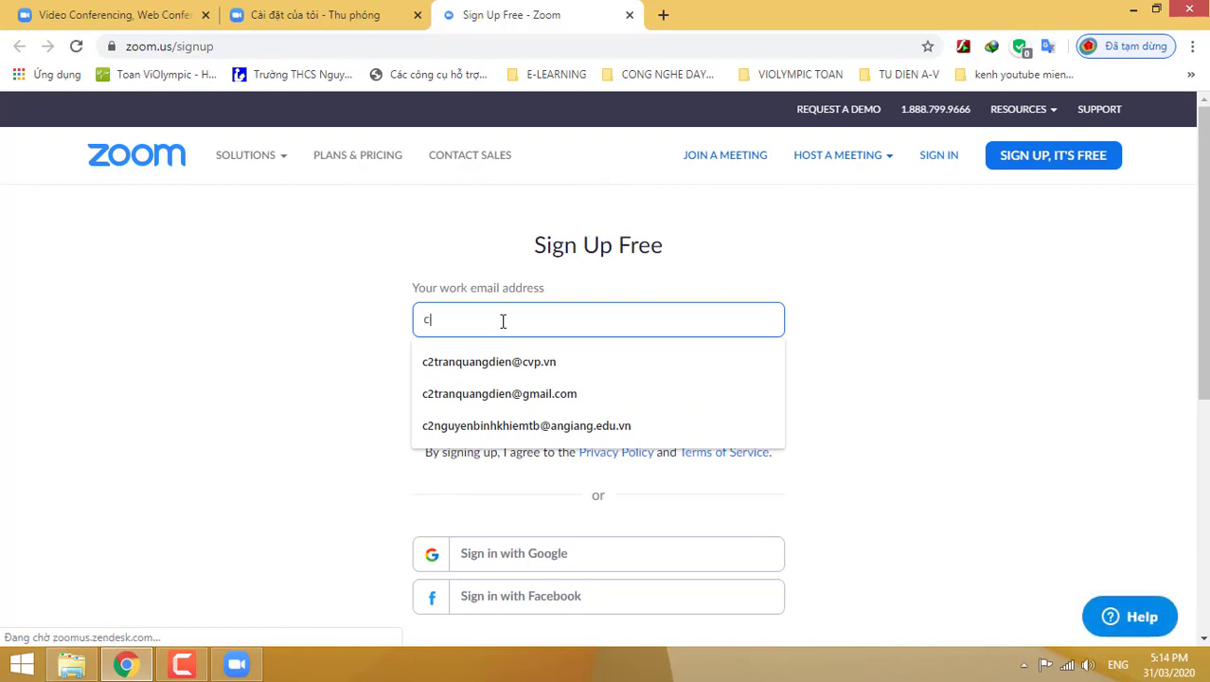
{"action": "type", "text": "tq"}
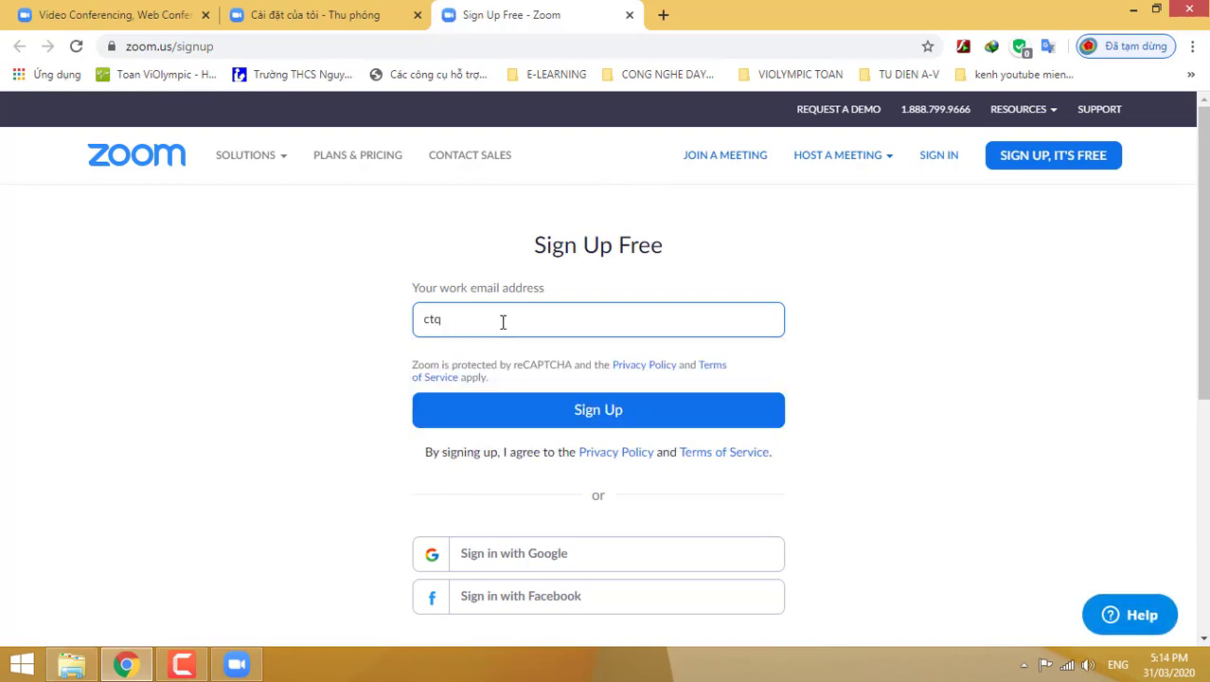
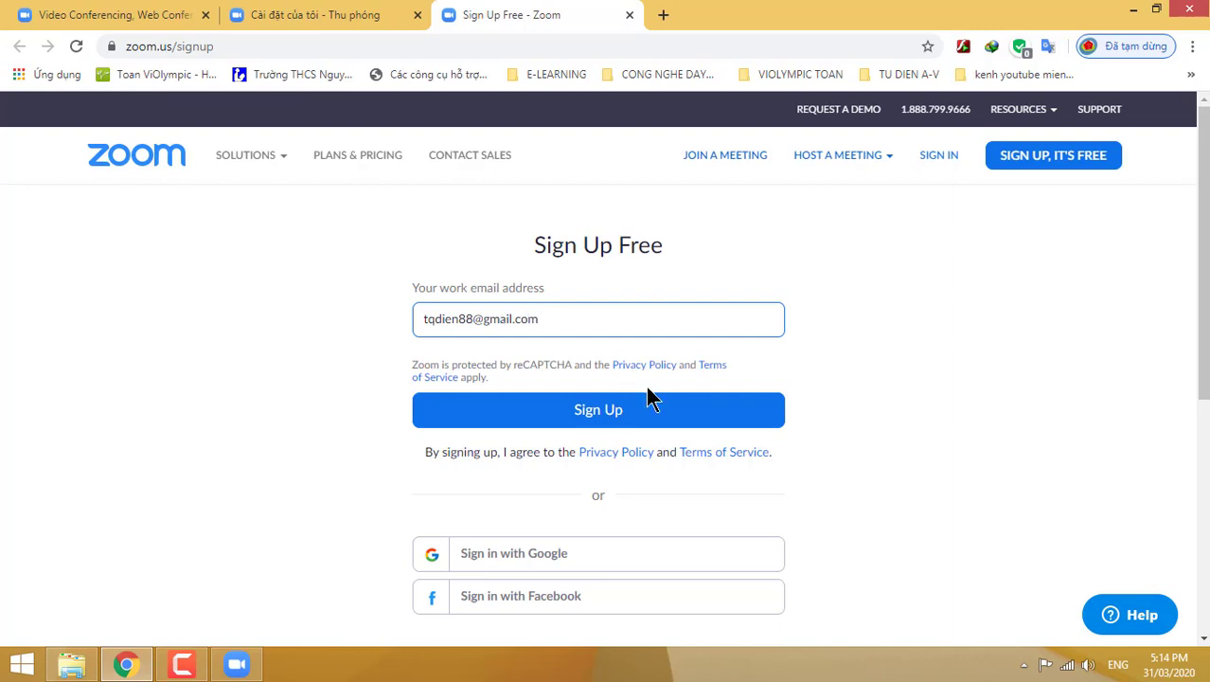
{"action": "left_click", "coordinate": [623, 421]}
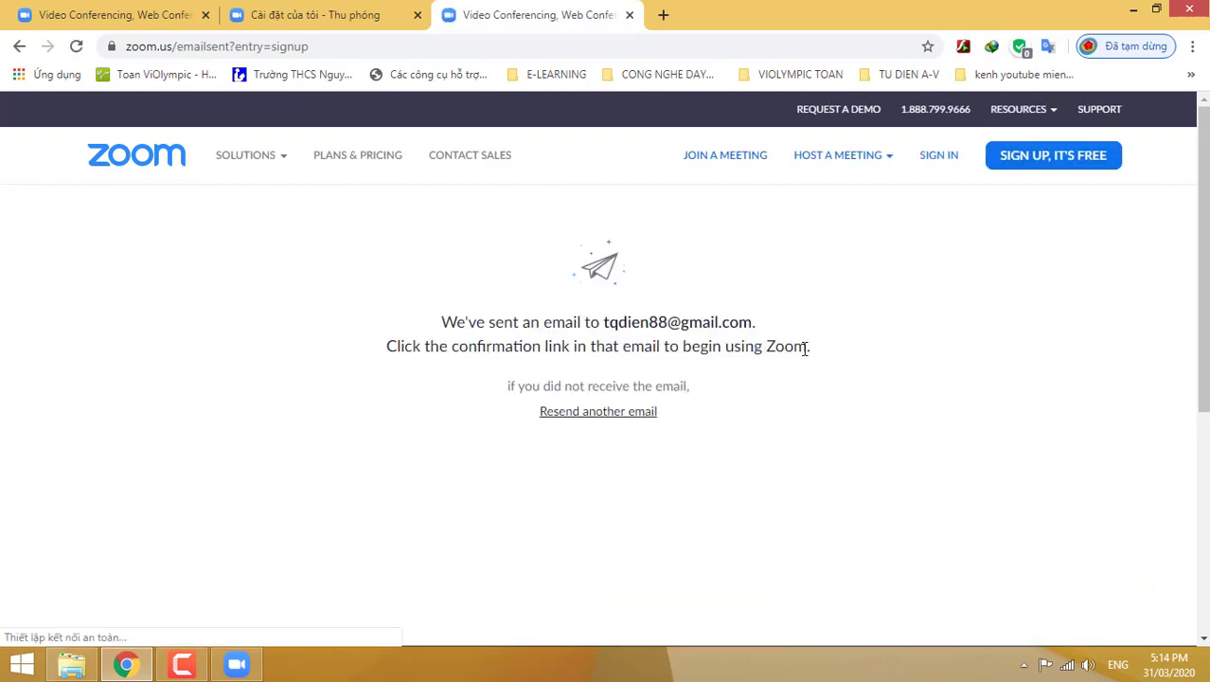
In a new tab, sign out of the current Google account and choose Use another account.
{"action": "left_click", "coordinate": [663, 14]}
{"action": "type", "text": "g"}
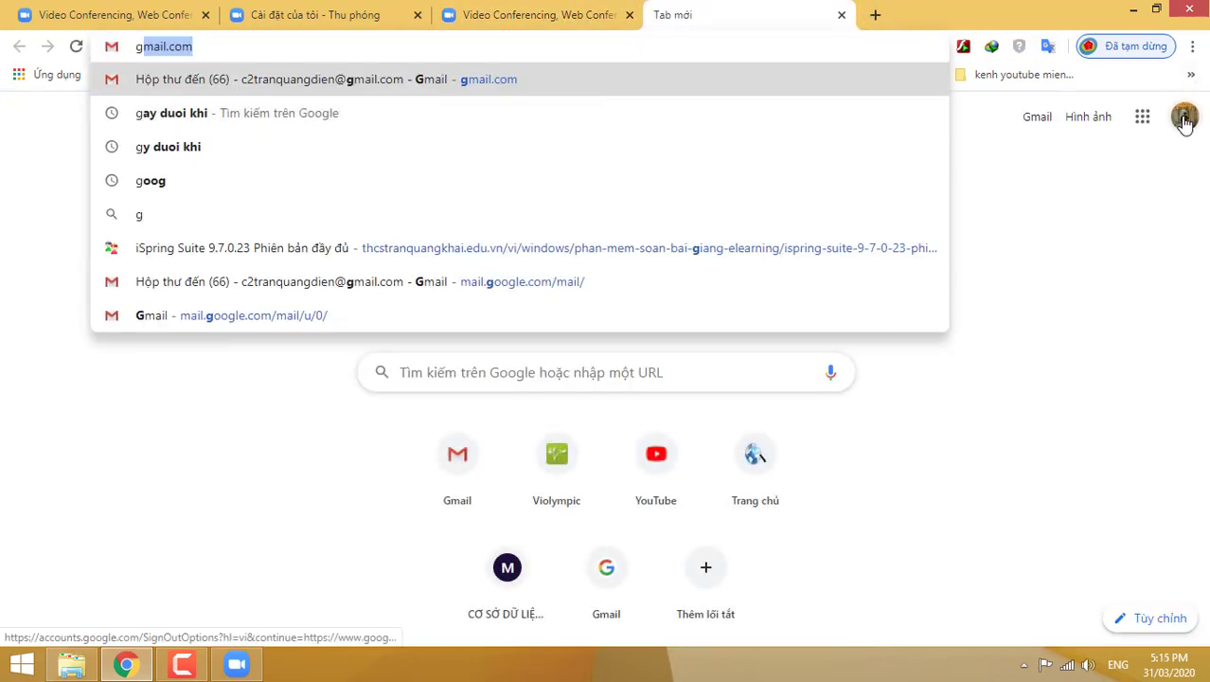
{"action": "left_click", "coordinate": [1183, 117]}
{"action": "left_click", "coordinate": [1056, 474]}
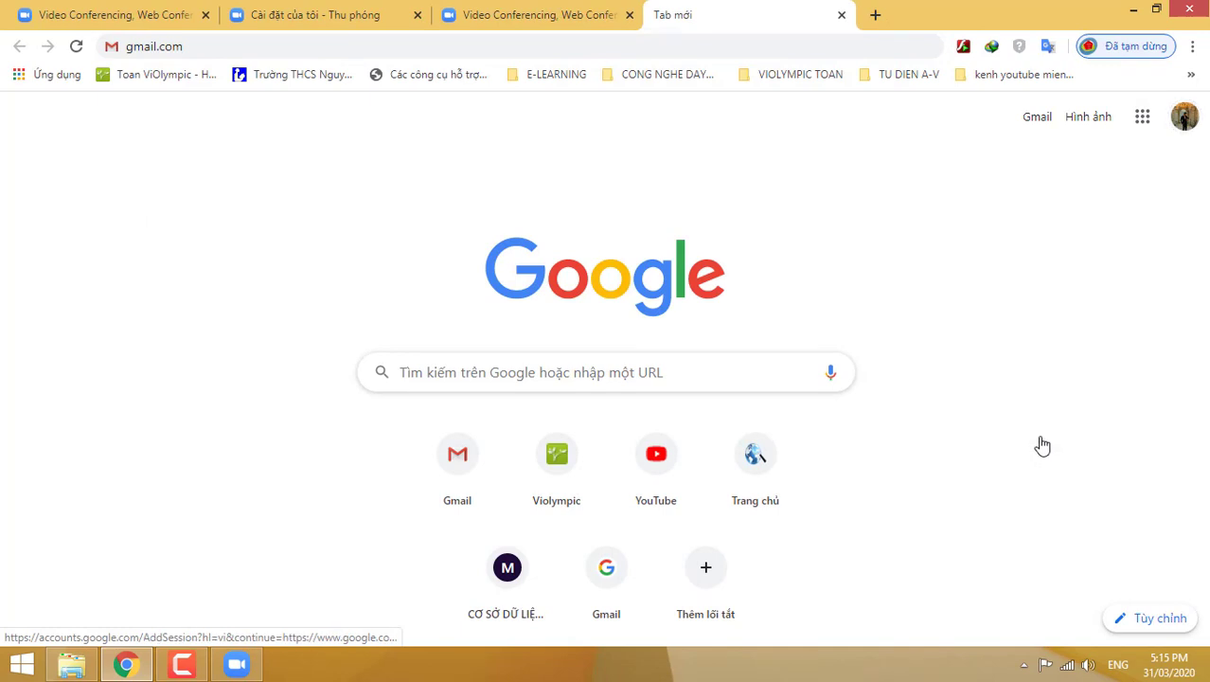
{"action": "left_click", "coordinate": [583, 406]}
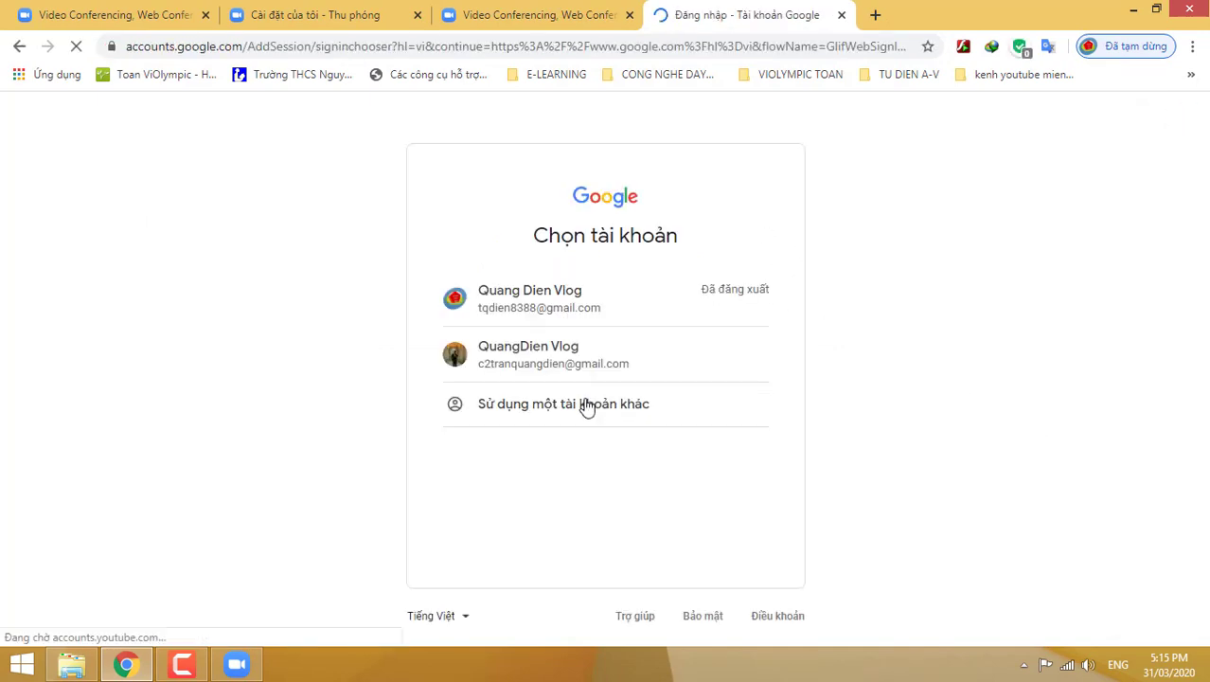
Sign in with the signup Gmail address and its password, then open Gmail.
{"action": "left_click_drag", "start_coordinate": [640, 331], "coordinate": [422, 341]}
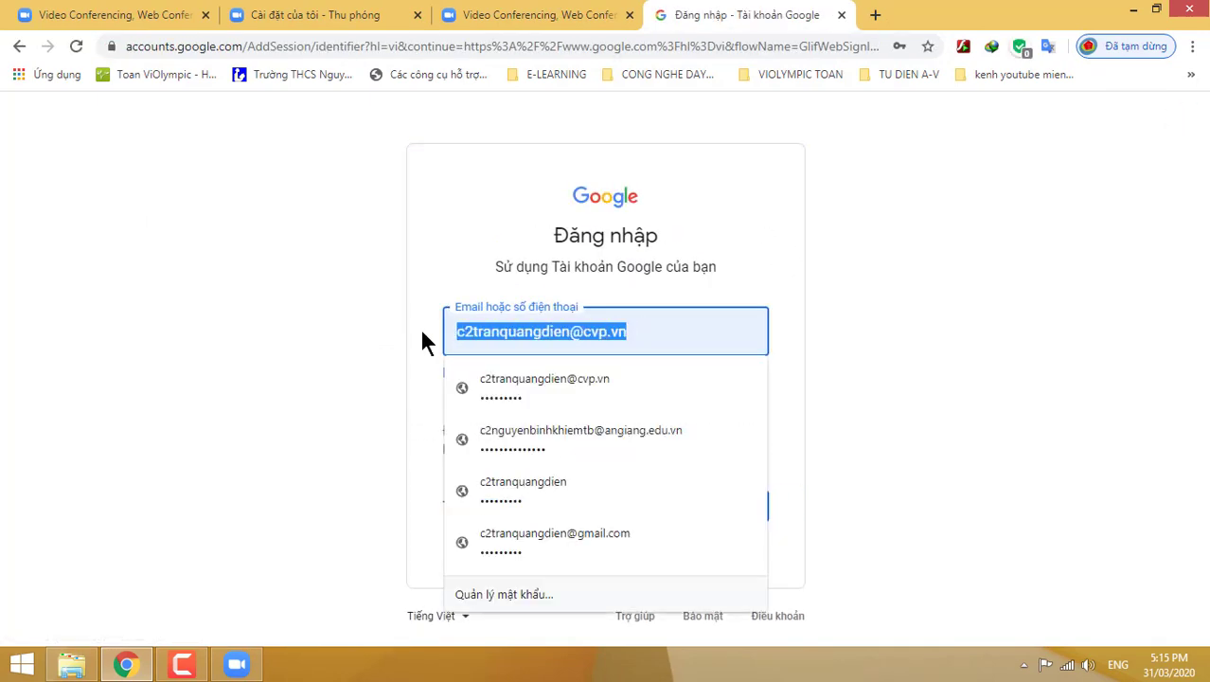
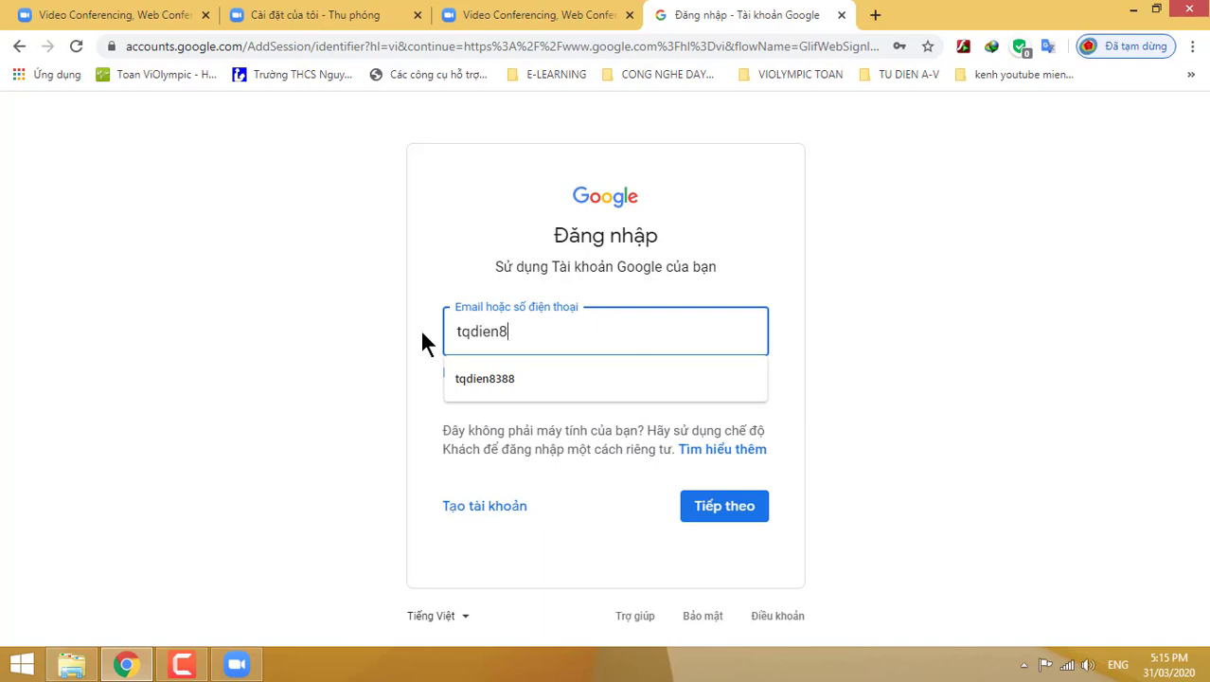
{"action": "key", "text": "Return"}
{"action": "type", "text": "******"}
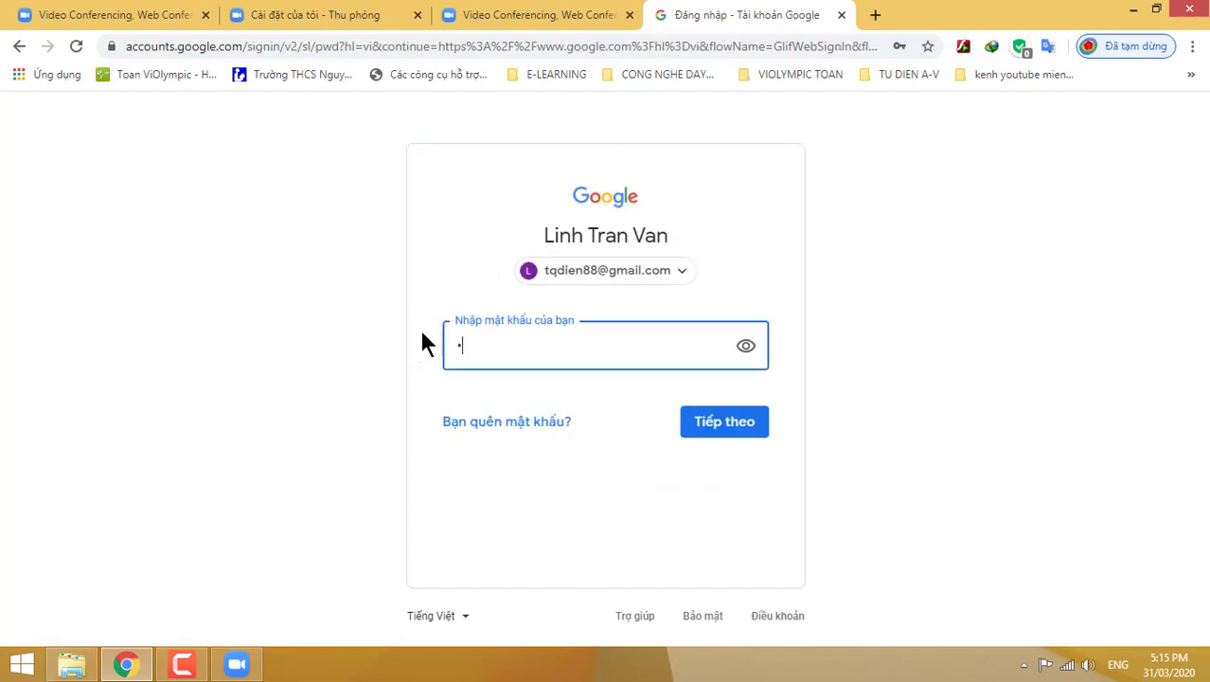
{"action": "type", "text": "***"}
{"action": "key", "text": "Return"}
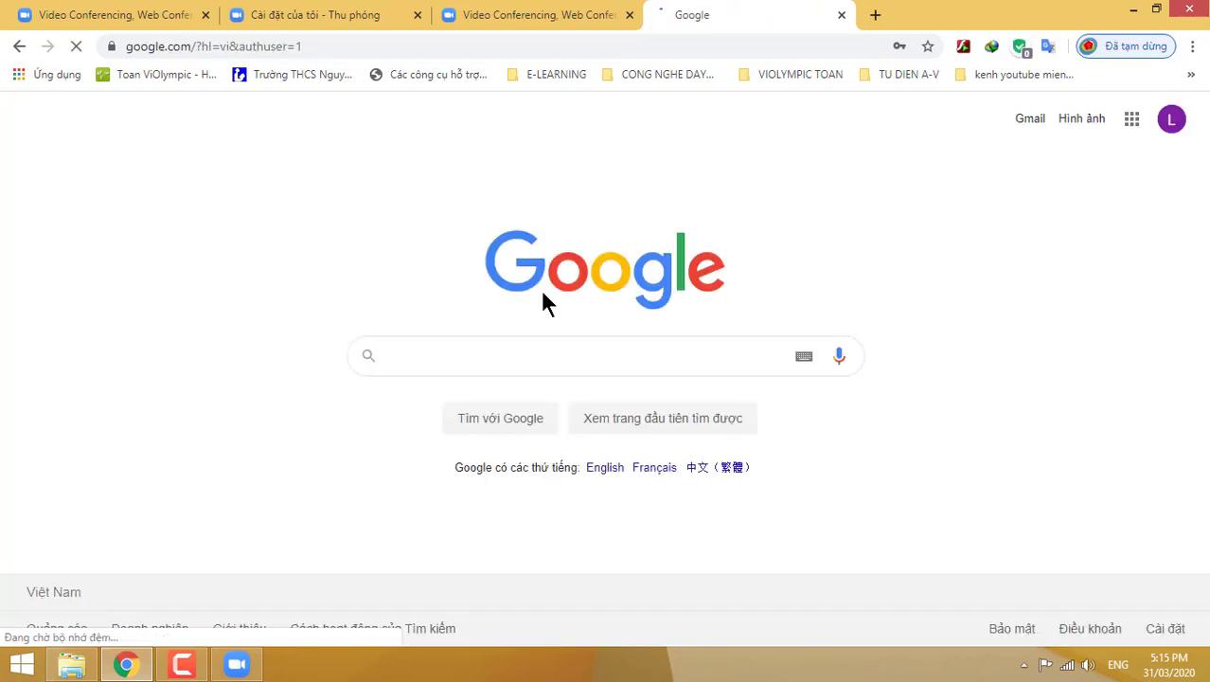
{"action": "left_click", "coordinate": [1030, 147]}
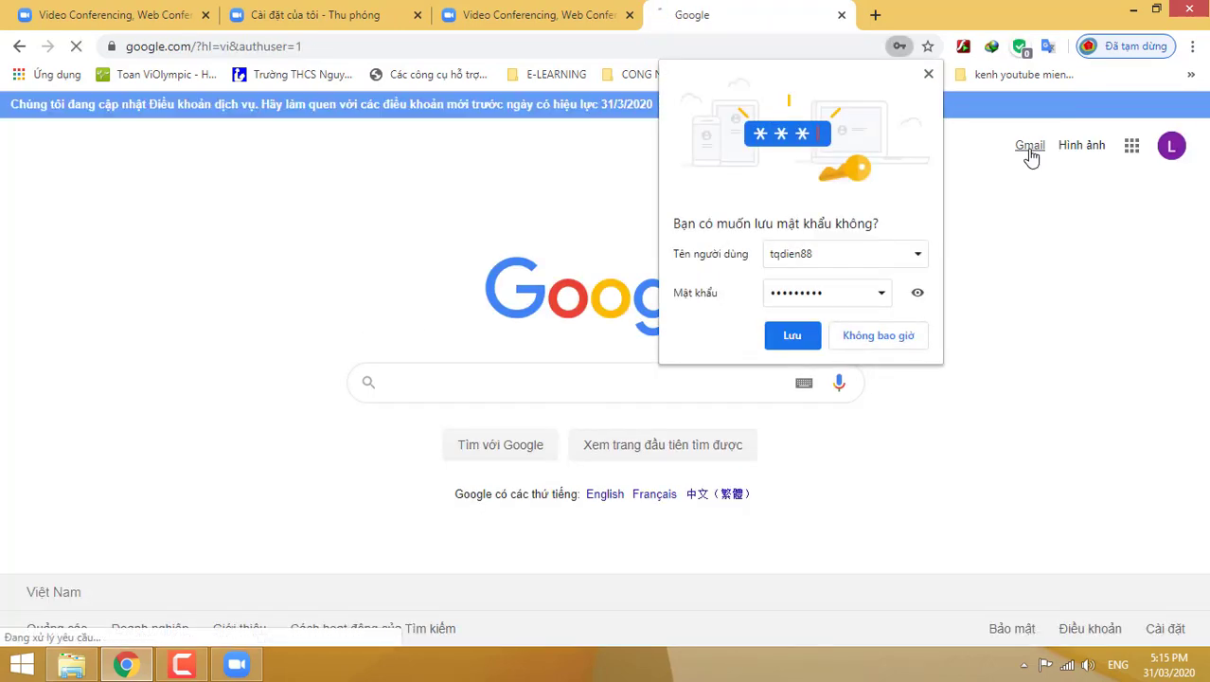
{"action": "left_click", "coordinate": [929, 74]}
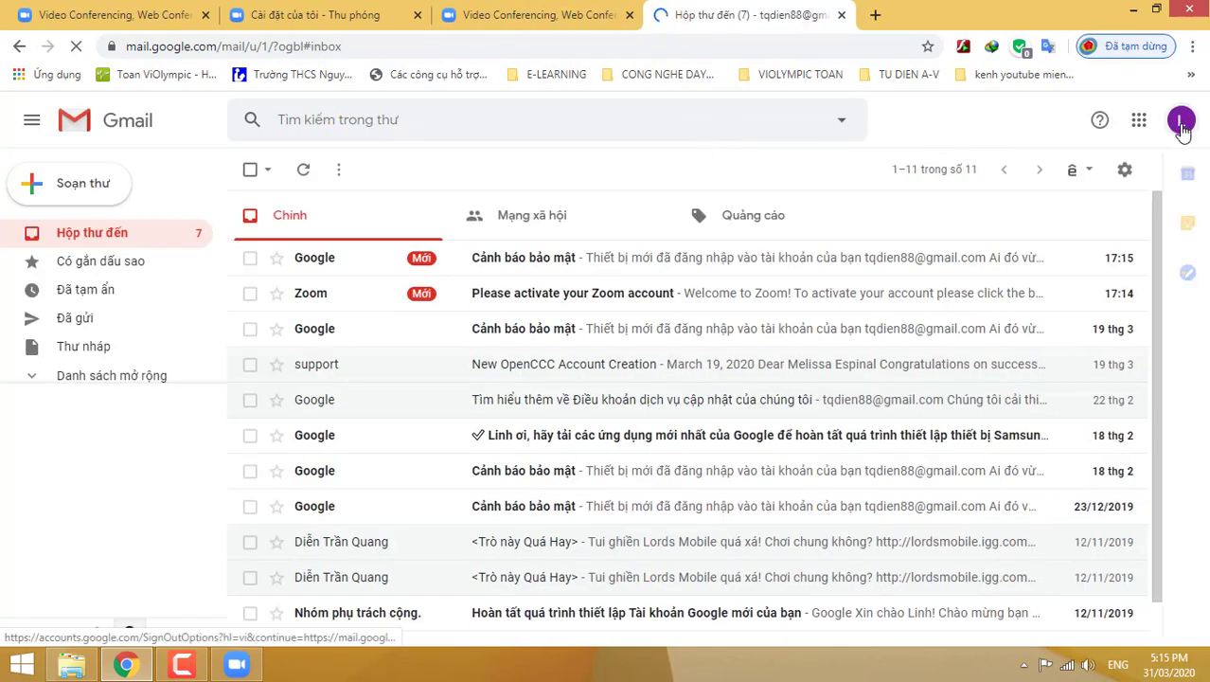
Open the 'Please activate your Zoom account' email and click Activate Account.
{"action": "left_click", "coordinate": [1182, 125]}
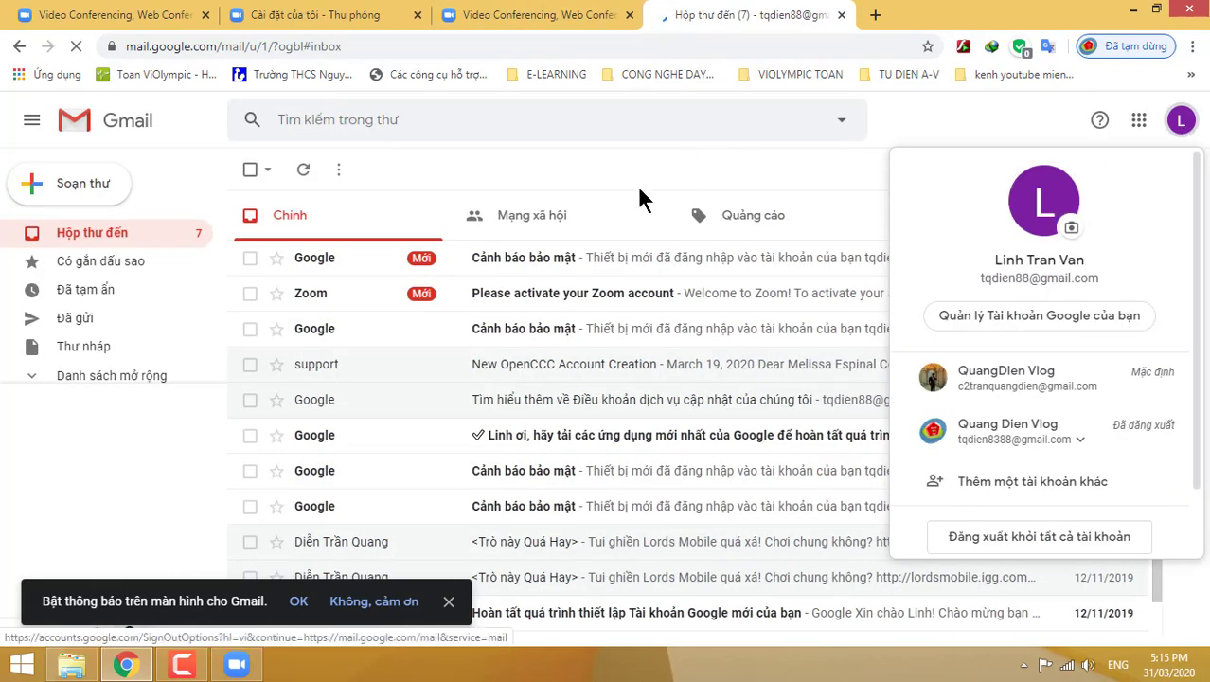
{"action": "left_click", "coordinate": [656, 168]}
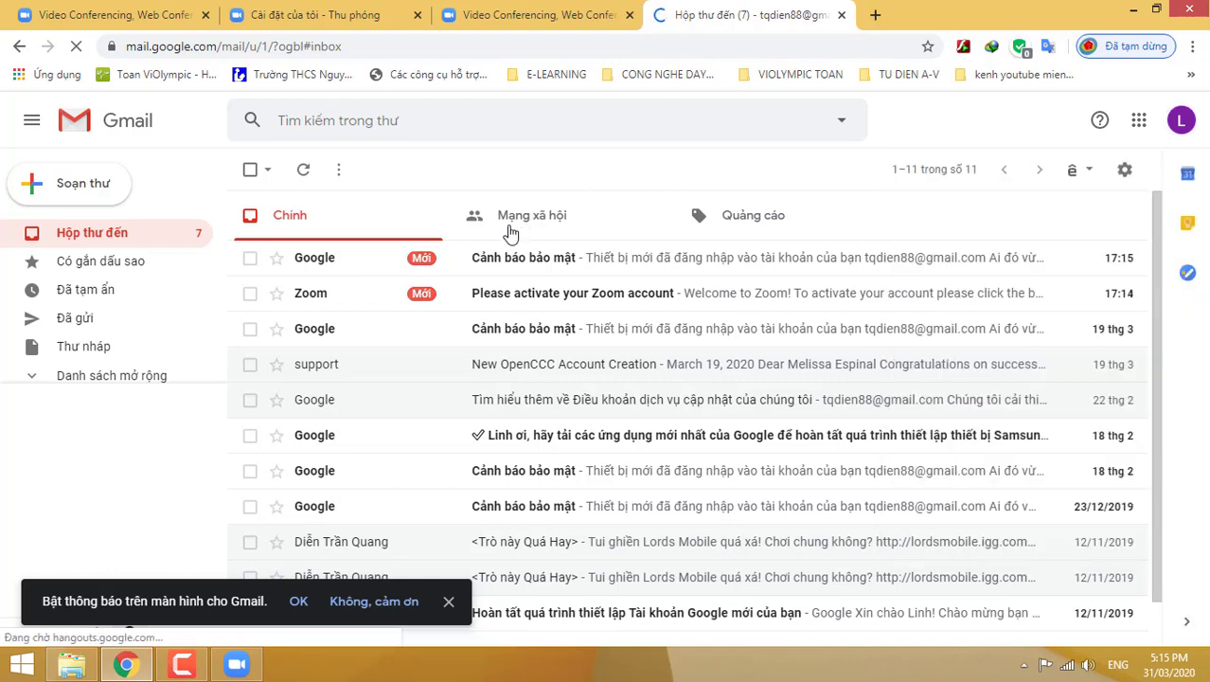
{"action": "left_click", "coordinate": [545, 299]}
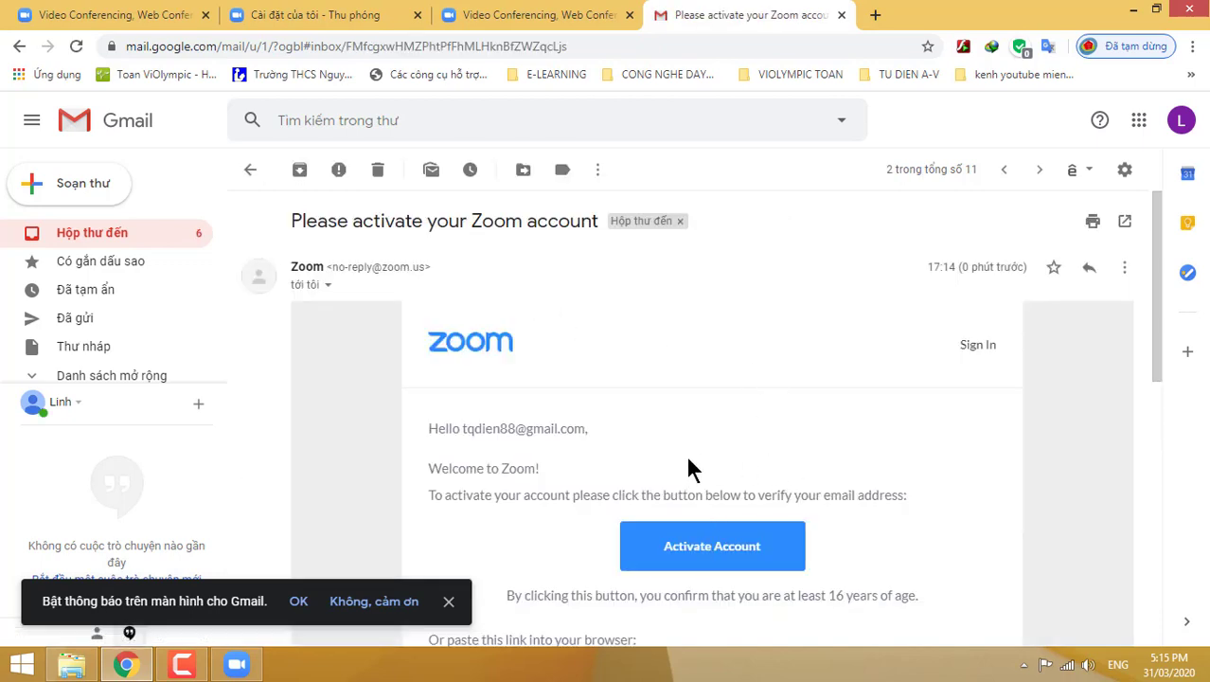
{"action": "left_click", "coordinate": [689, 559]}
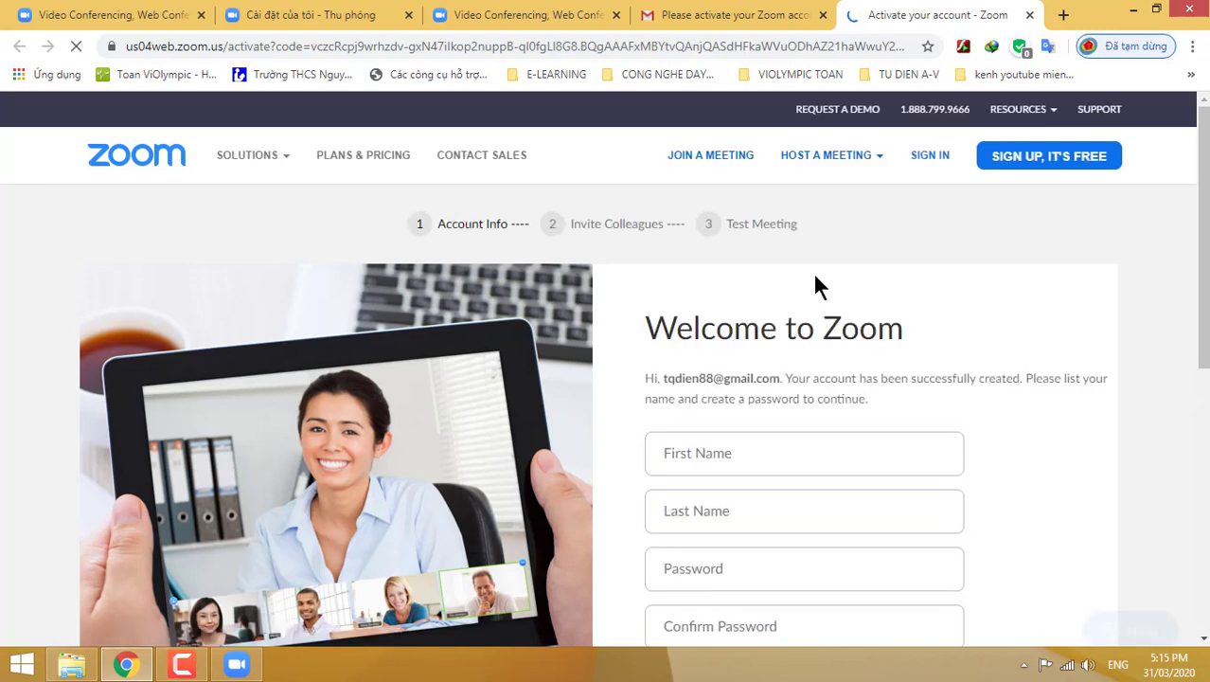
Fill in the account holder's first and last name on the Welcome form.
{"action": "scroll", "coordinate": [815, 273], "scroll_direction": "down", "scroll_amount": 2}
{"action": "left_click", "coordinate": [722, 306]}
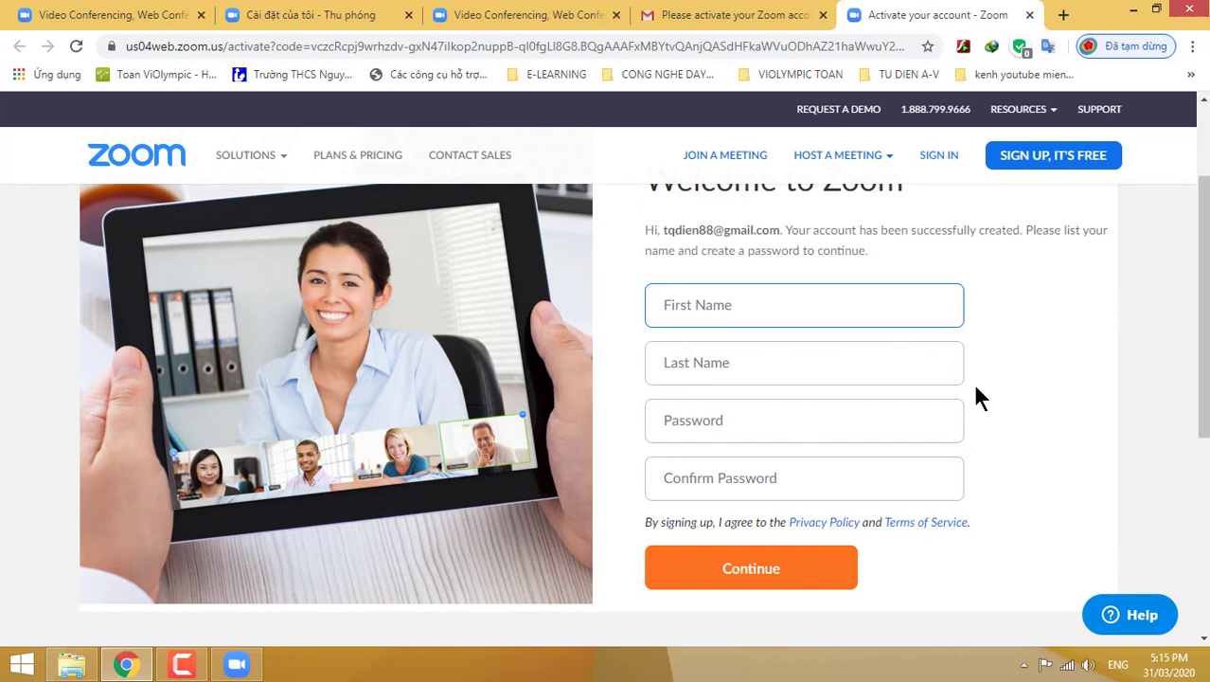
{"action": "key", "text": "Tab"}
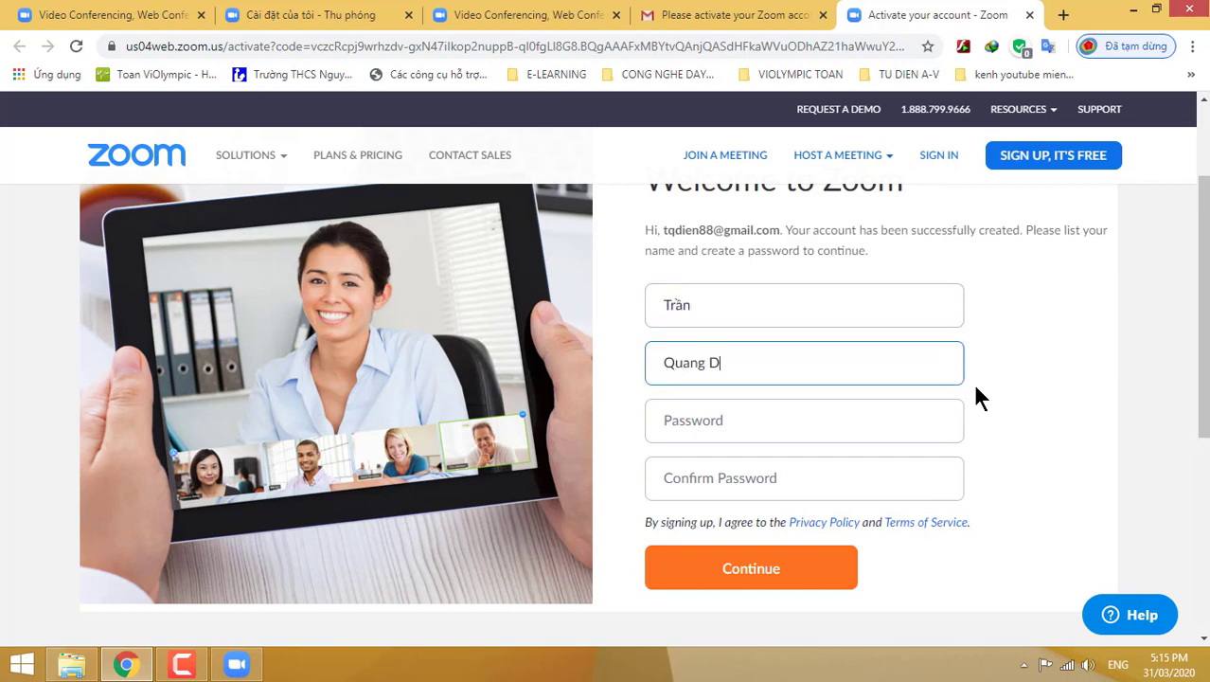
{"action": "key", "text": "Tab"}
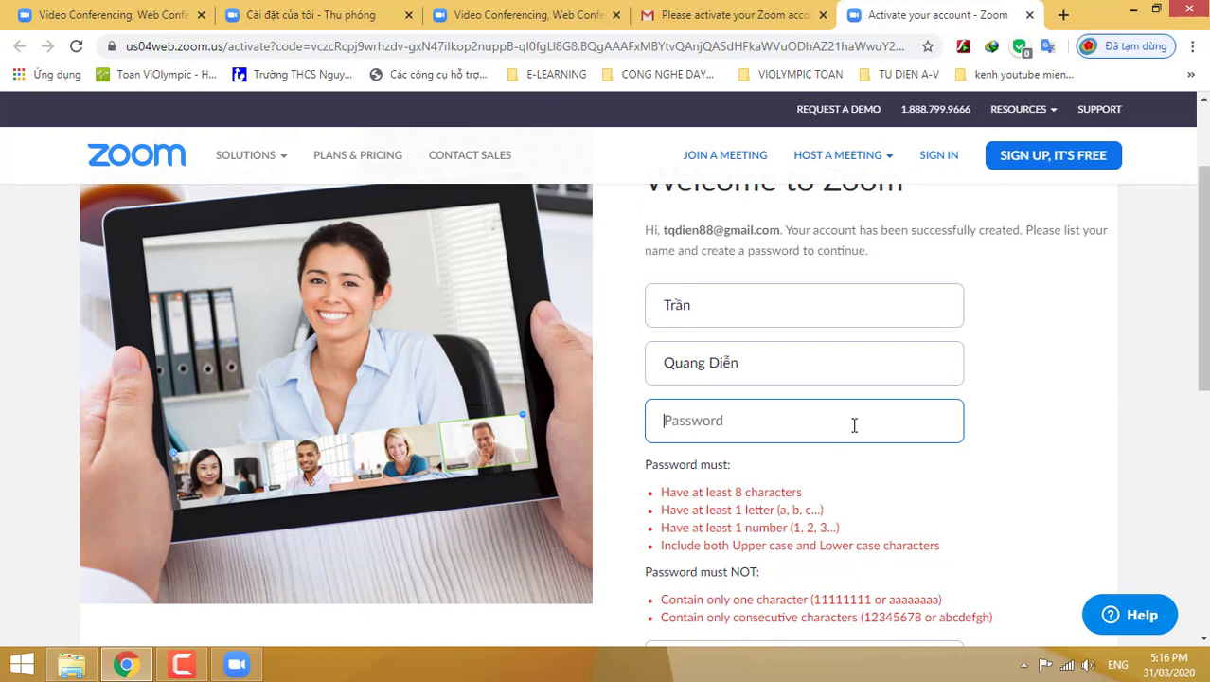
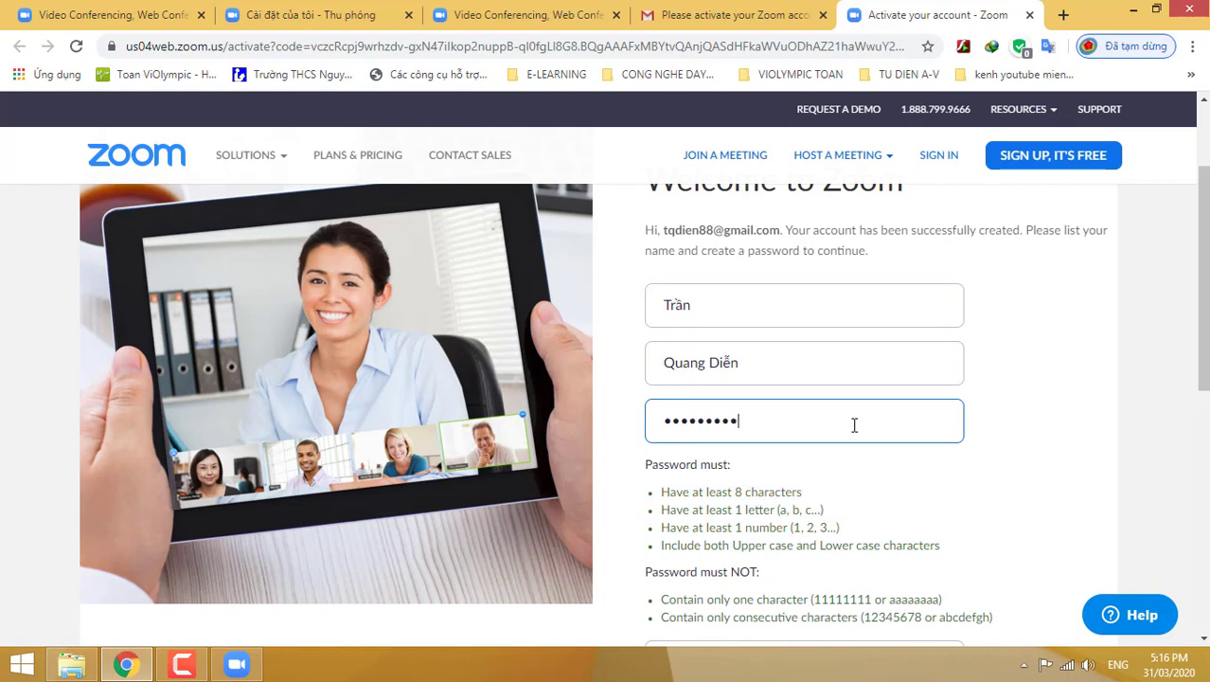
Enter and confirm the account password, then continue to the next sign-up step.
{"action": "scroll", "coordinate": [1080, 351], "scroll_direction": "down", "scroll_amount": 2}
{"action": "left_click", "coordinate": [790, 519]}
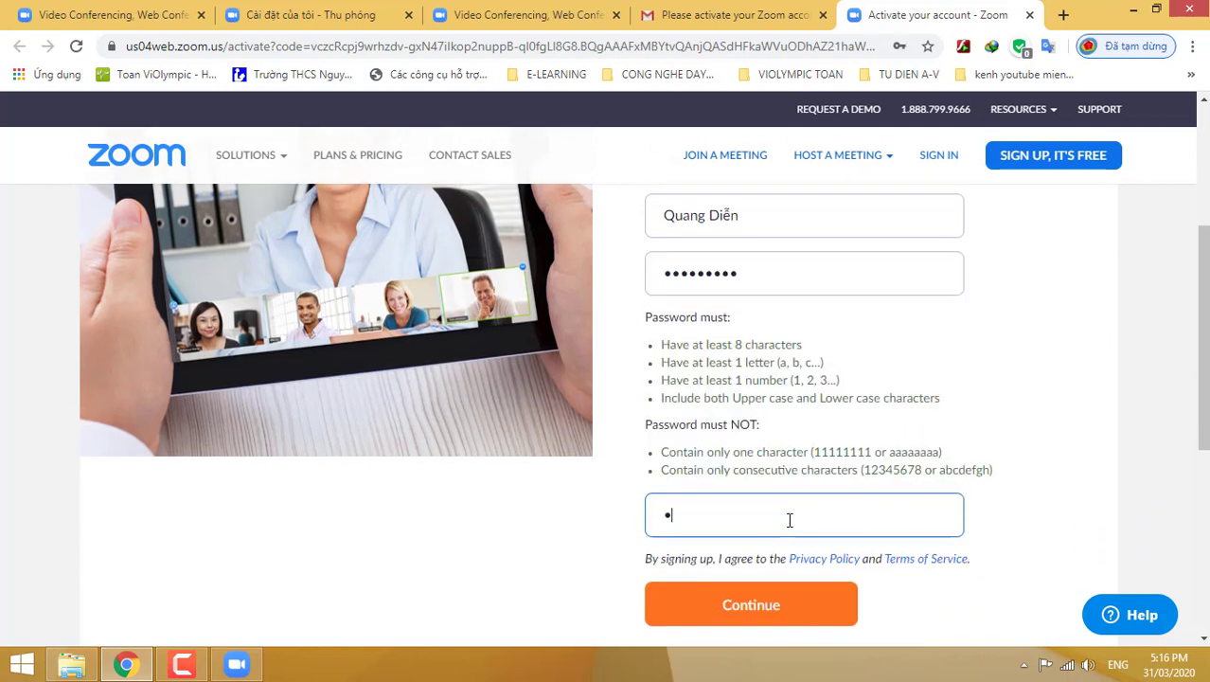
{"action": "left_click", "coordinate": [815, 608]}
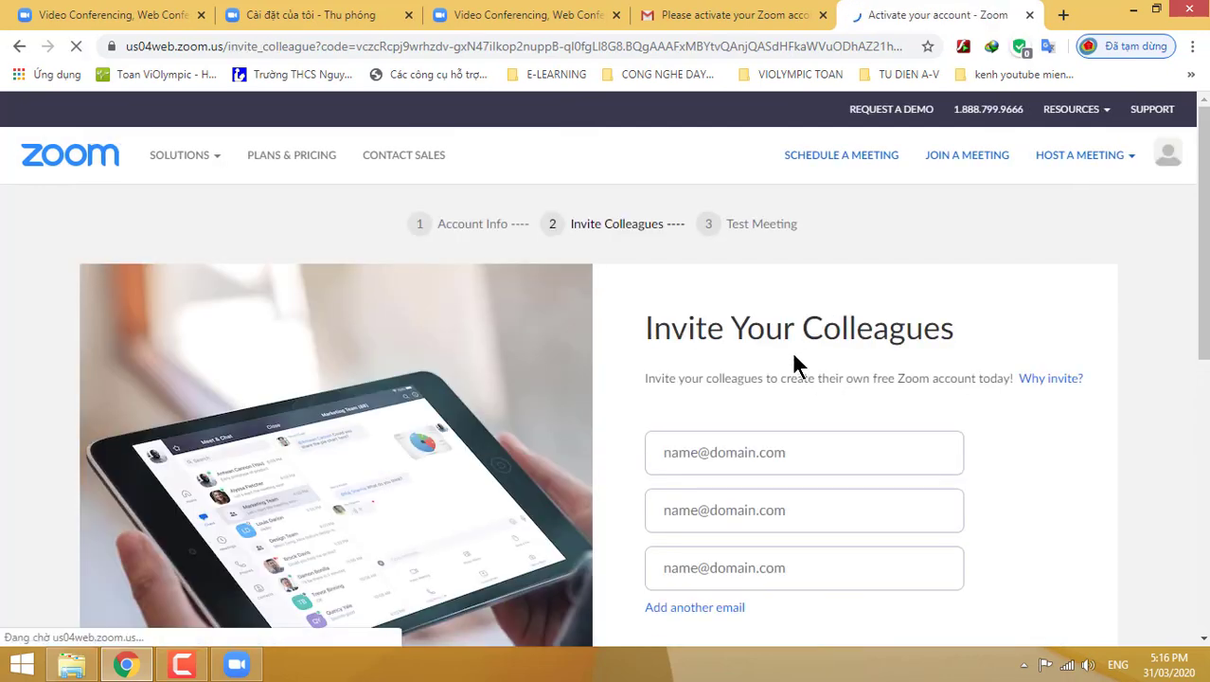
Skip the Invite Your Colleagues step without entering any colleague emails.
{"action": "scroll", "coordinate": [948, 277], "scroll_direction": "down", "scroll_amount": 3}
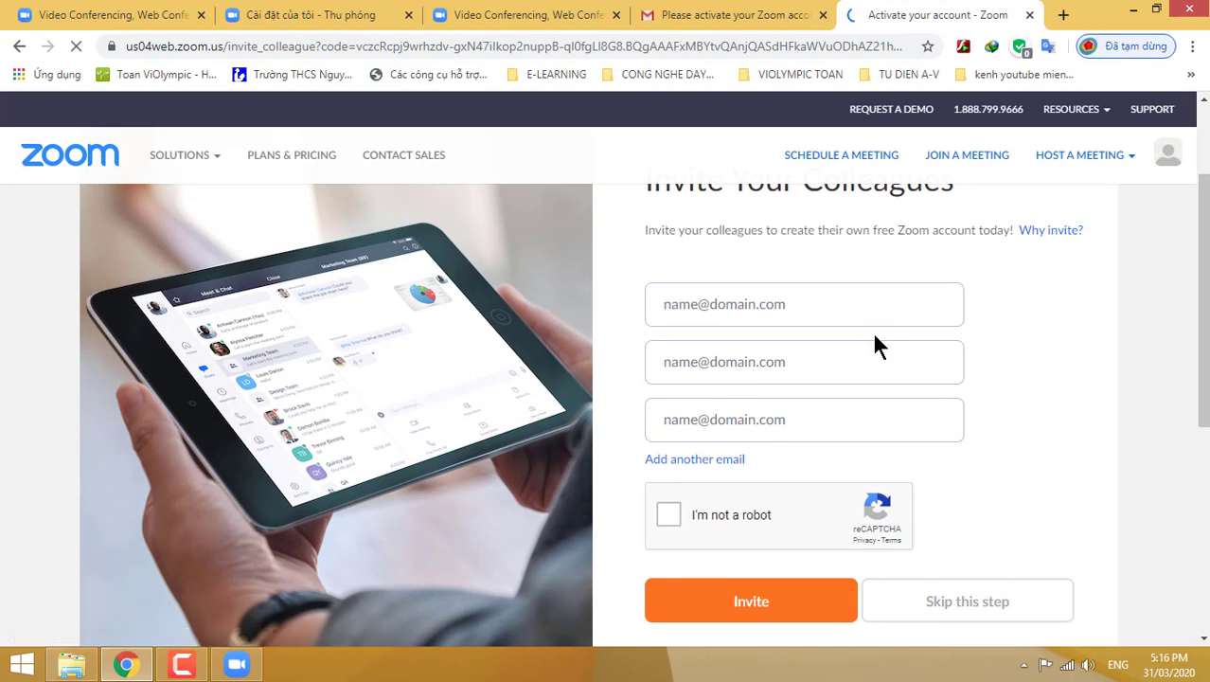
{"action": "scroll", "coordinate": [863, 341], "scroll_direction": "down", "scroll_amount": 3}
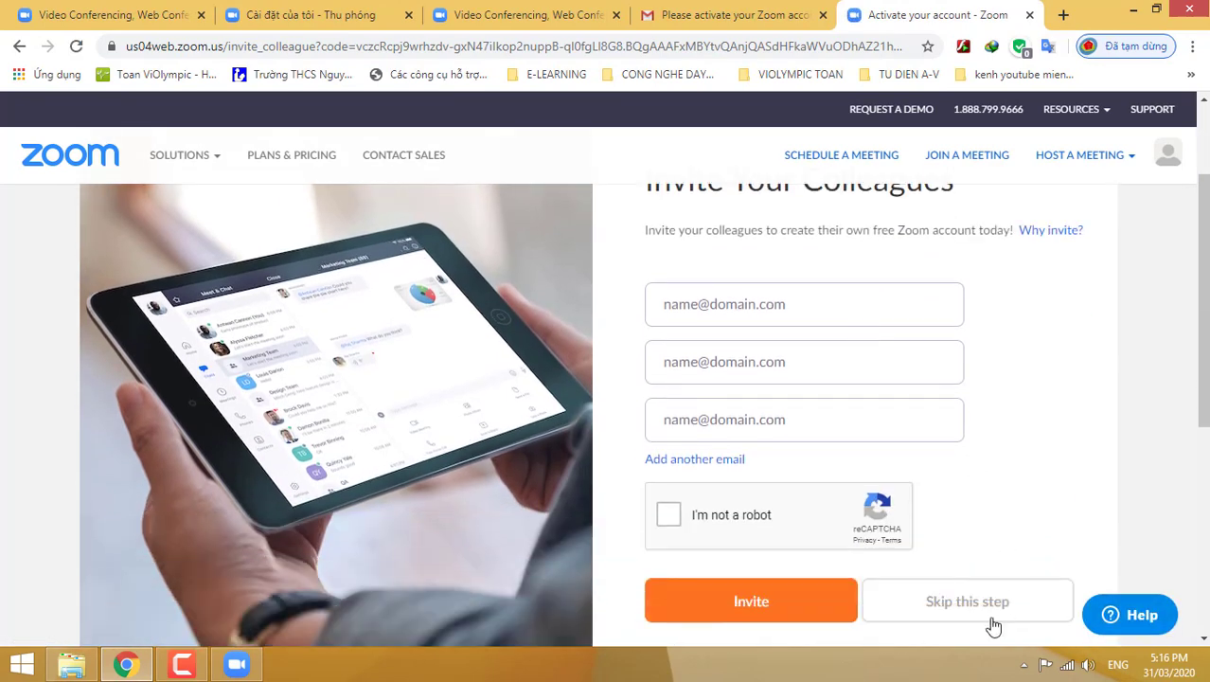
{"action": "left_click", "coordinate": [994, 621]}
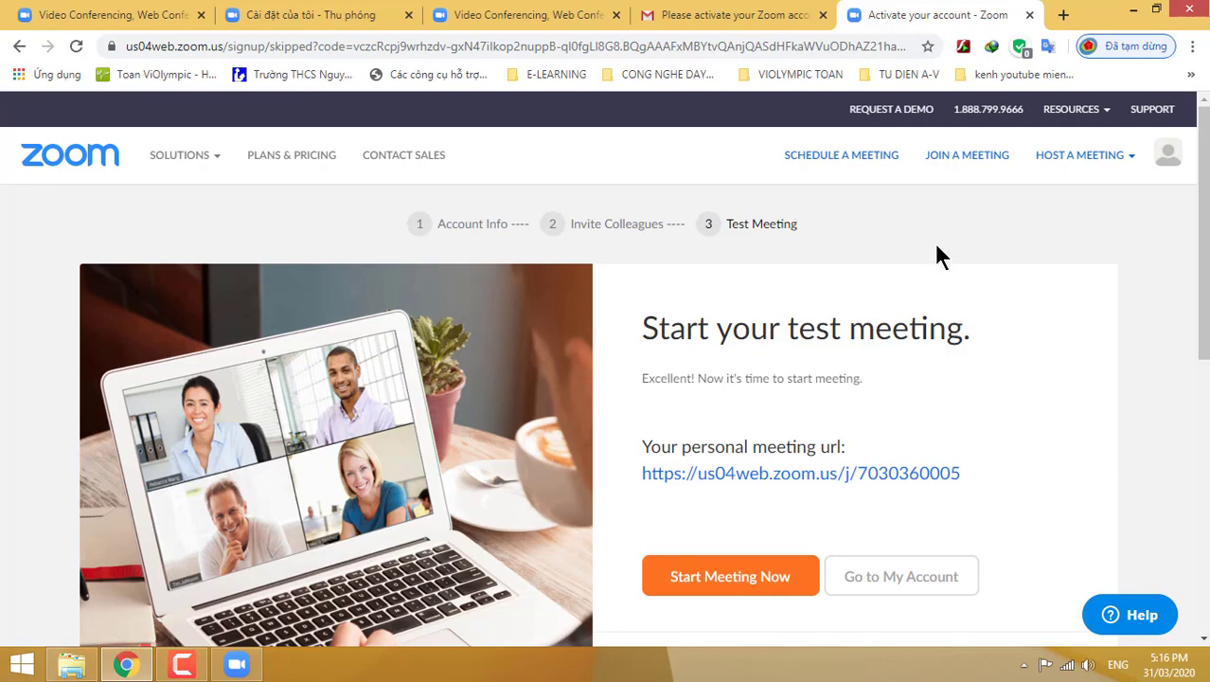
Choose Start Meeting Now on the Start your test meeting page.
{"action": "scroll", "coordinate": [1021, 232], "scroll_direction": "down", "scroll_amount": 2}
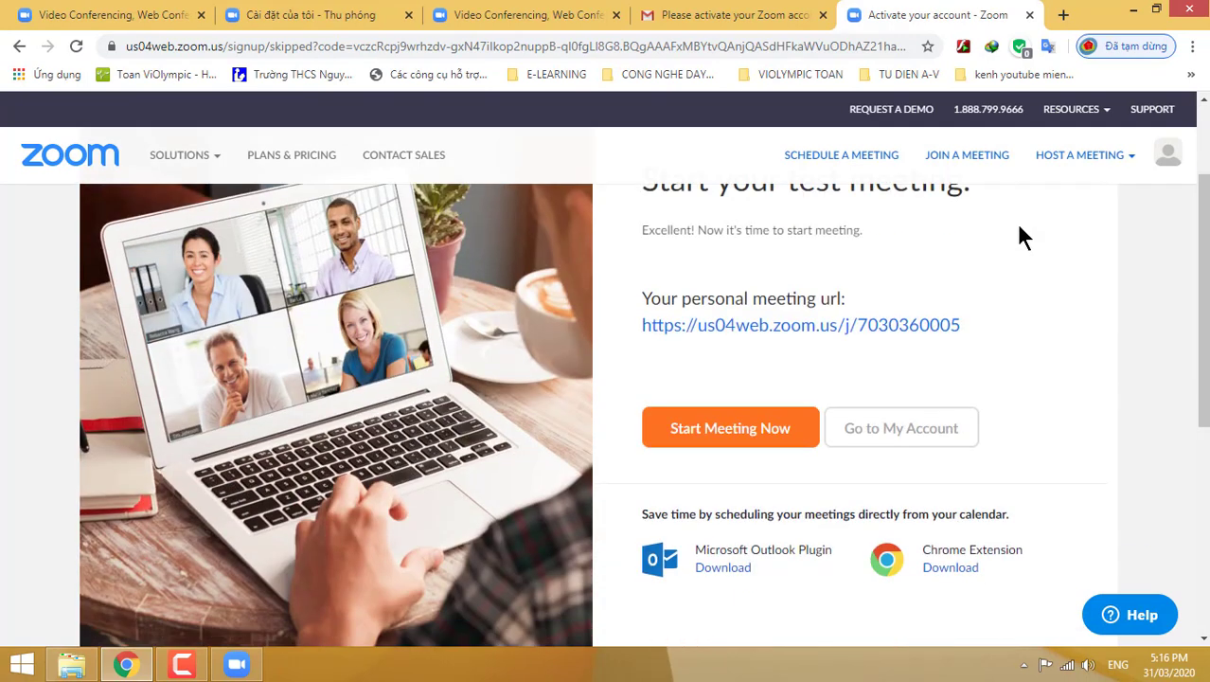
{"action": "scroll", "coordinate": [1013, 242], "scroll_direction": "up", "scroll_amount": 2}
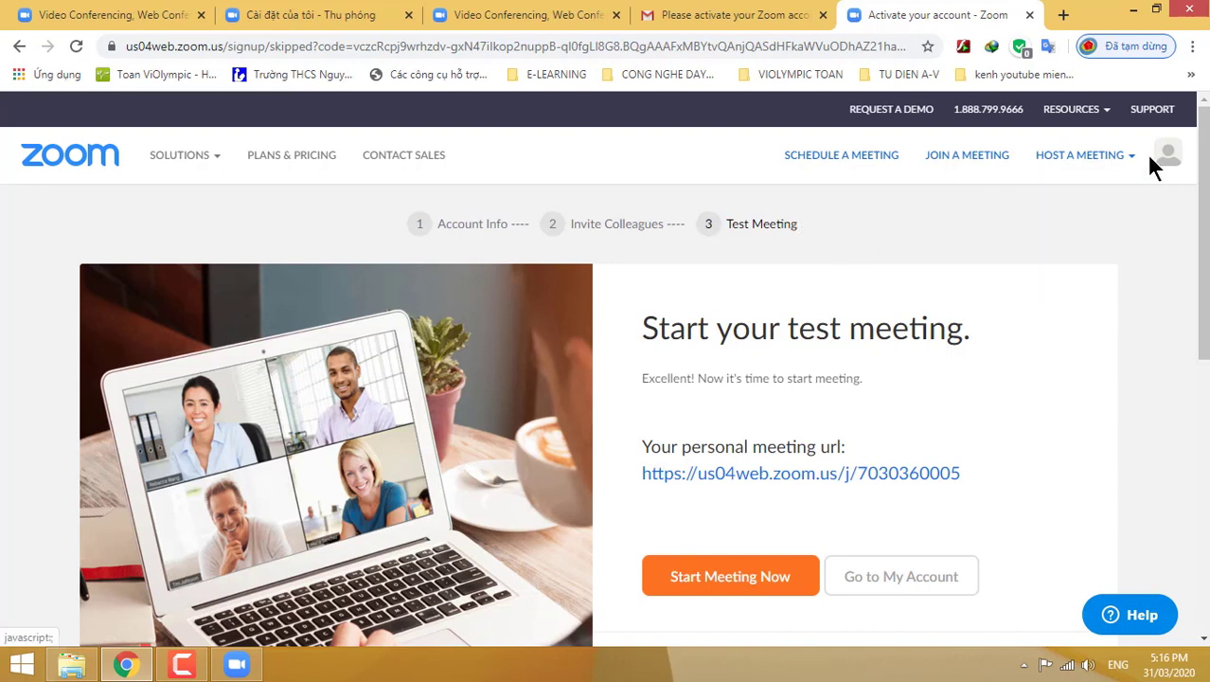
{"action": "mouse_move", "coordinate": [1168, 160]}
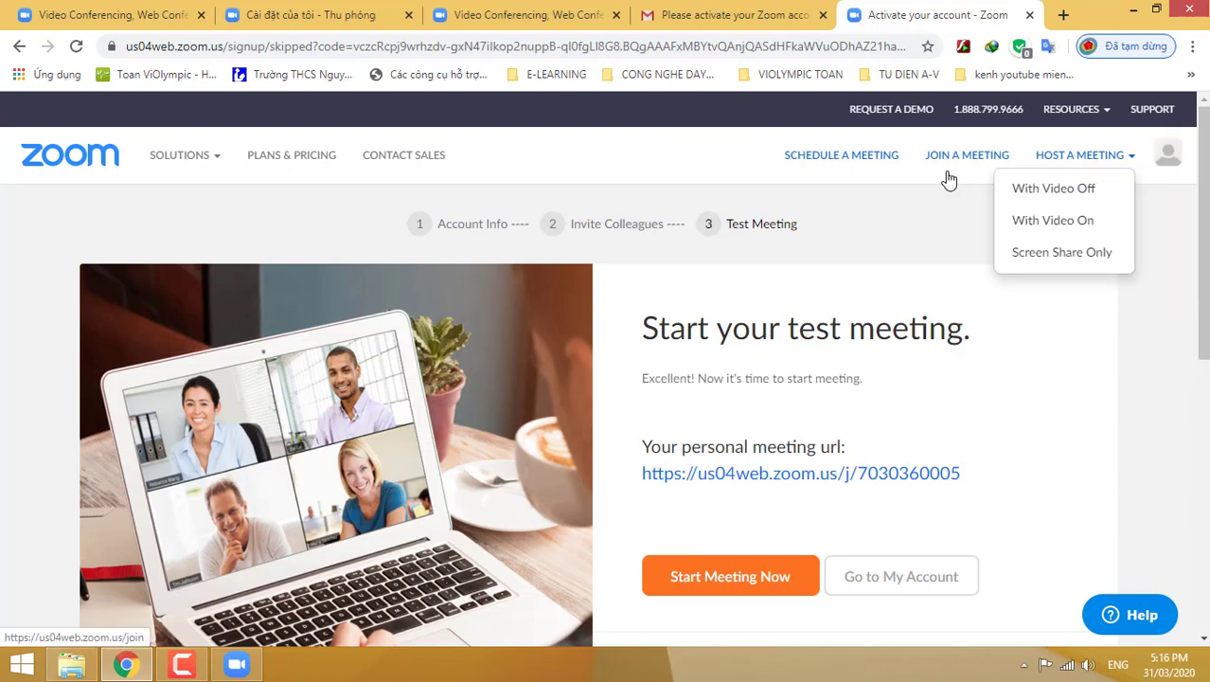
{"action": "mouse_move", "coordinate": [1081, 163]}
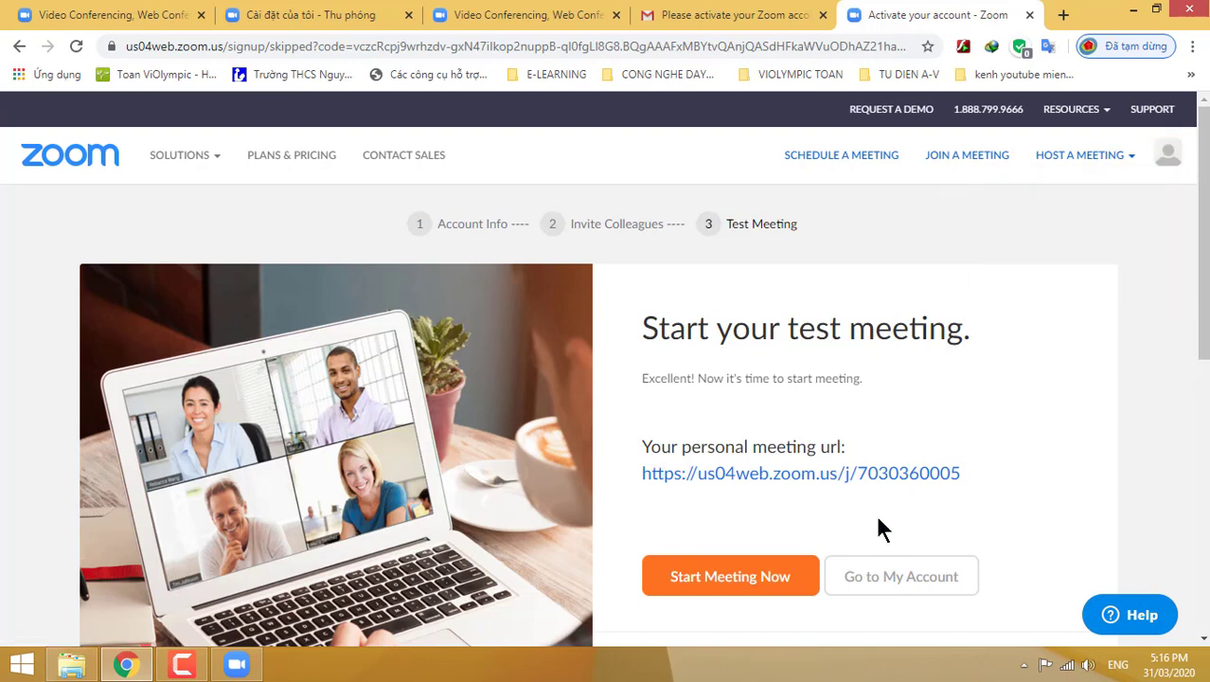
{"action": "left_click", "coordinate": [717, 585]}
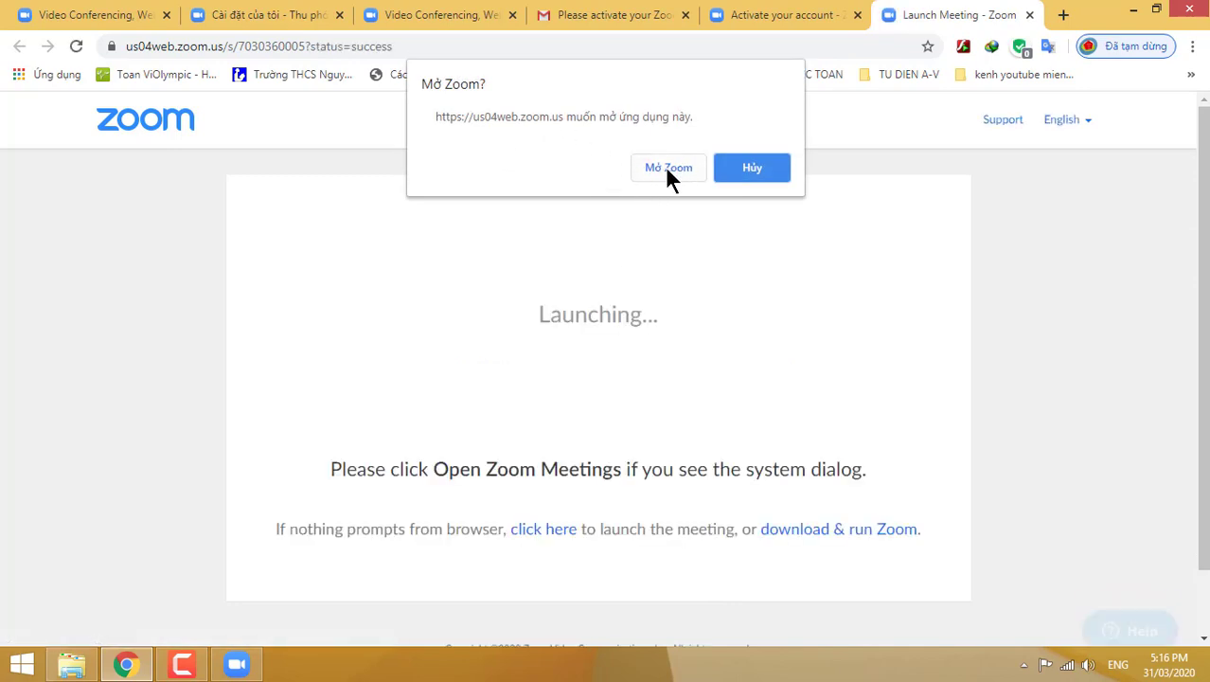
Accept the browser's 'Mở Zoom?' prompt to launch the Zoom Meetings app.
{"action": "left_click", "coordinate": [666, 168]}
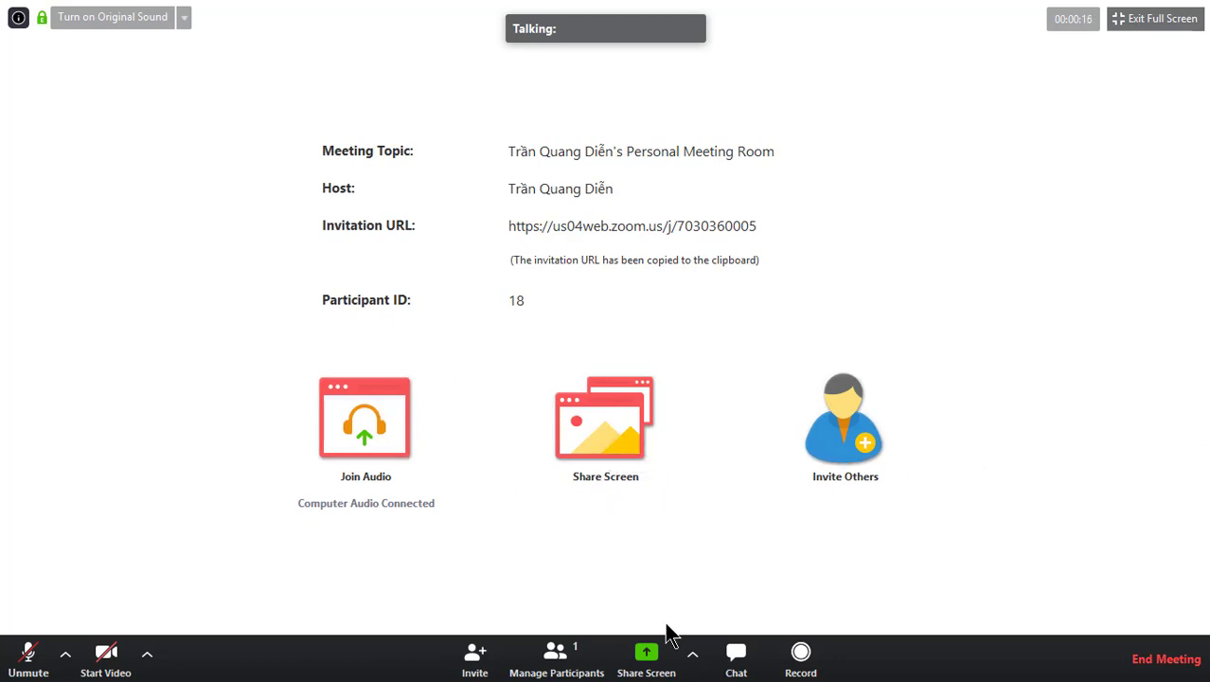
Start a portion-of-screen share with computer sound included and reposition its frame.
{"action": "left_click", "coordinate": [650, 668]}
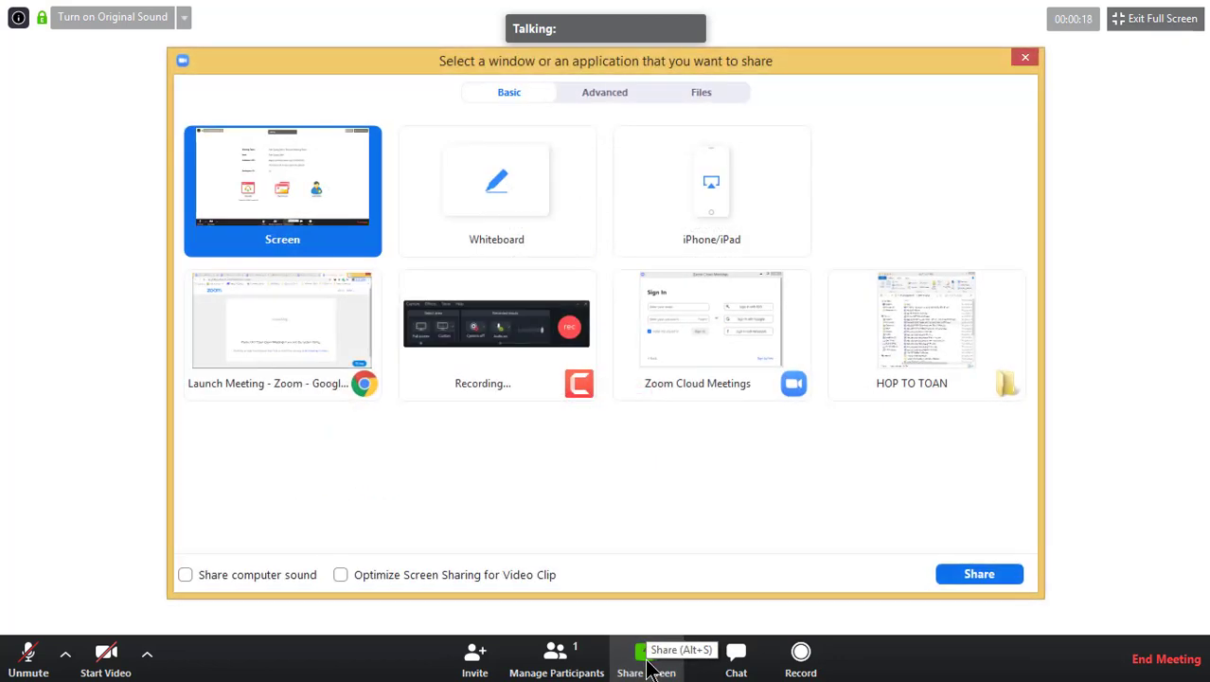
{"action": "left_click", "coordinate": [188, 575]}
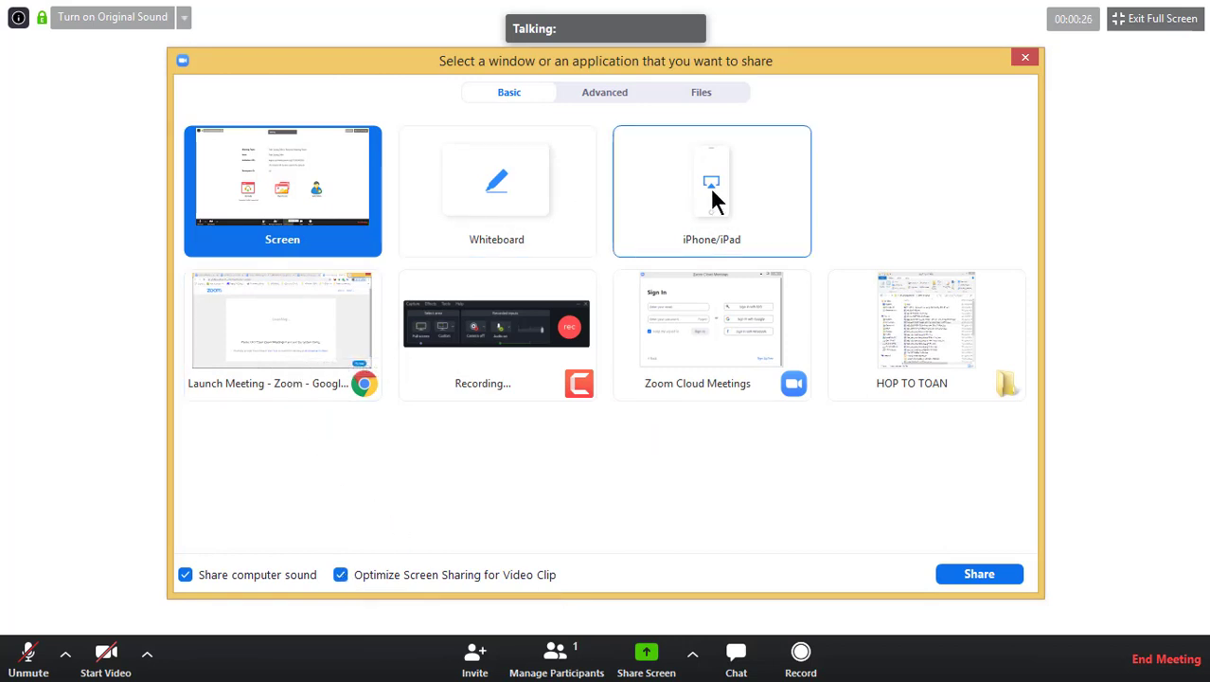
{"action": "left_click", "coordinate": [602, 91]}
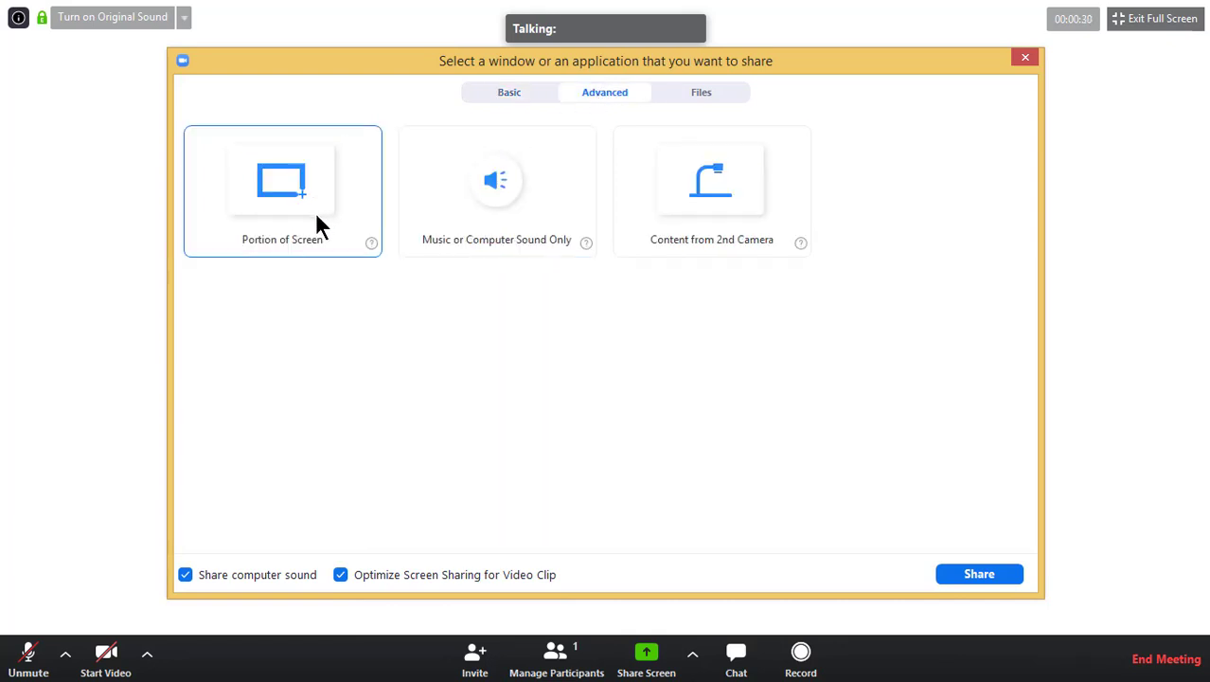
{"action": "left_click", "coordinate": [267, 237]}
{"action": "left_click", "coordinate": [119, 88]}
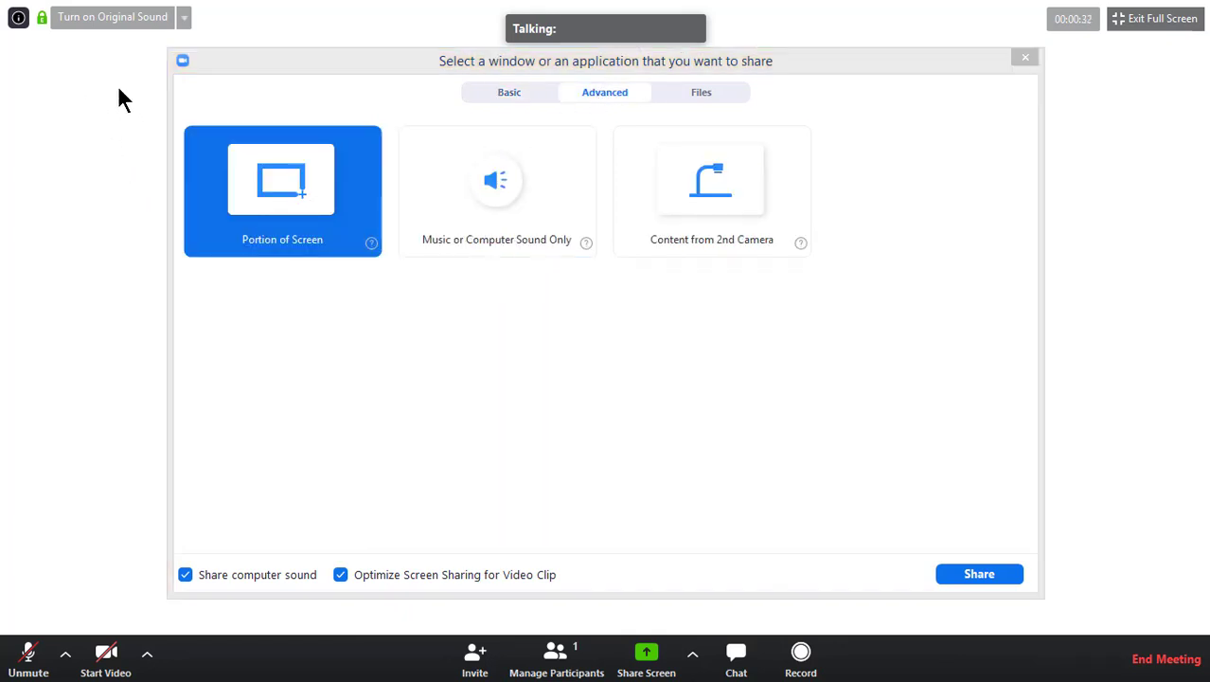
{"action": "left_click", "coordinate": [944, 573]}
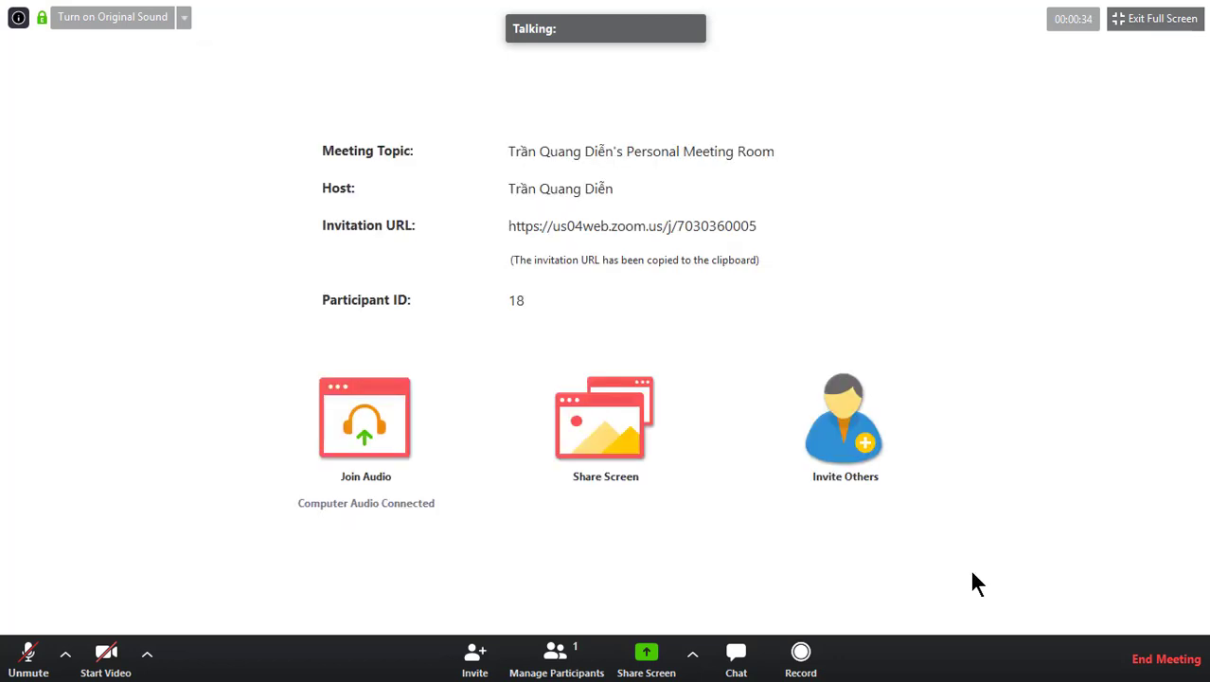
{"action": "left_click_drag", "start_coordinate": [452, 39], "coordinate": [403, 31]}
Switch the share to the whole screen instead.
{"action": "left_click", "coordinate": [959, 19]}
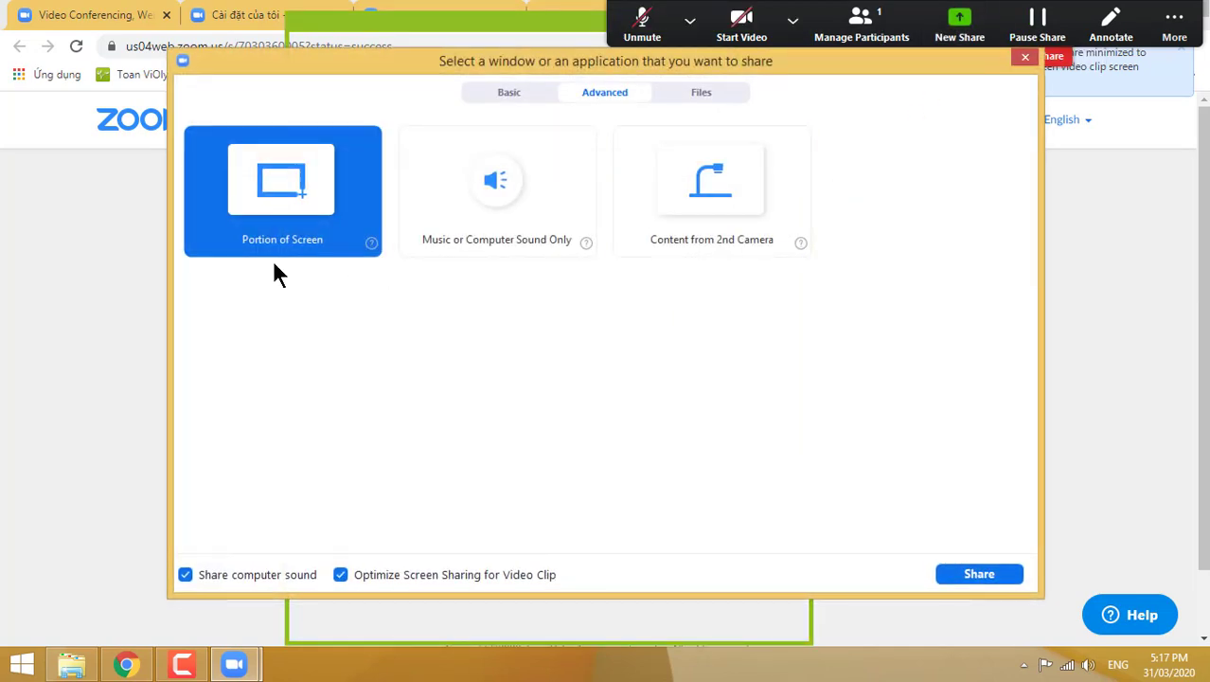
{"action": "left_click", "coordinate": [509, 95]}
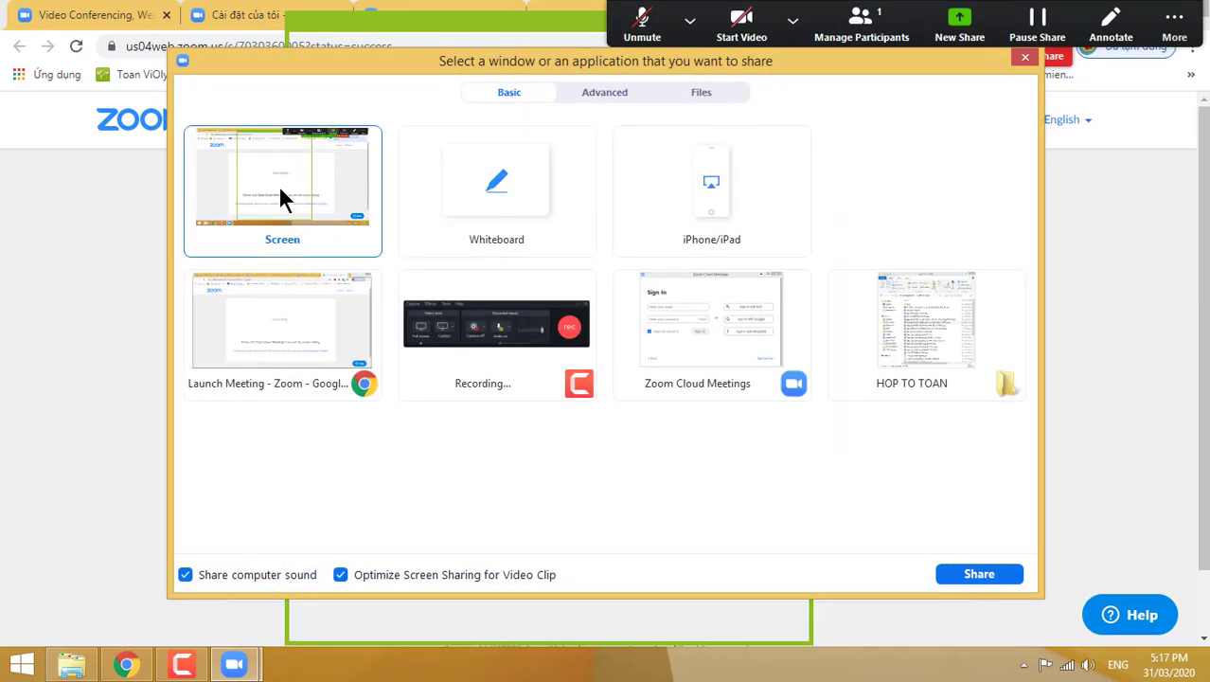
{"action": "left_click", "coordinate": [279, 185]}
{"action": "left_click", "coordinate": [979, 575]}
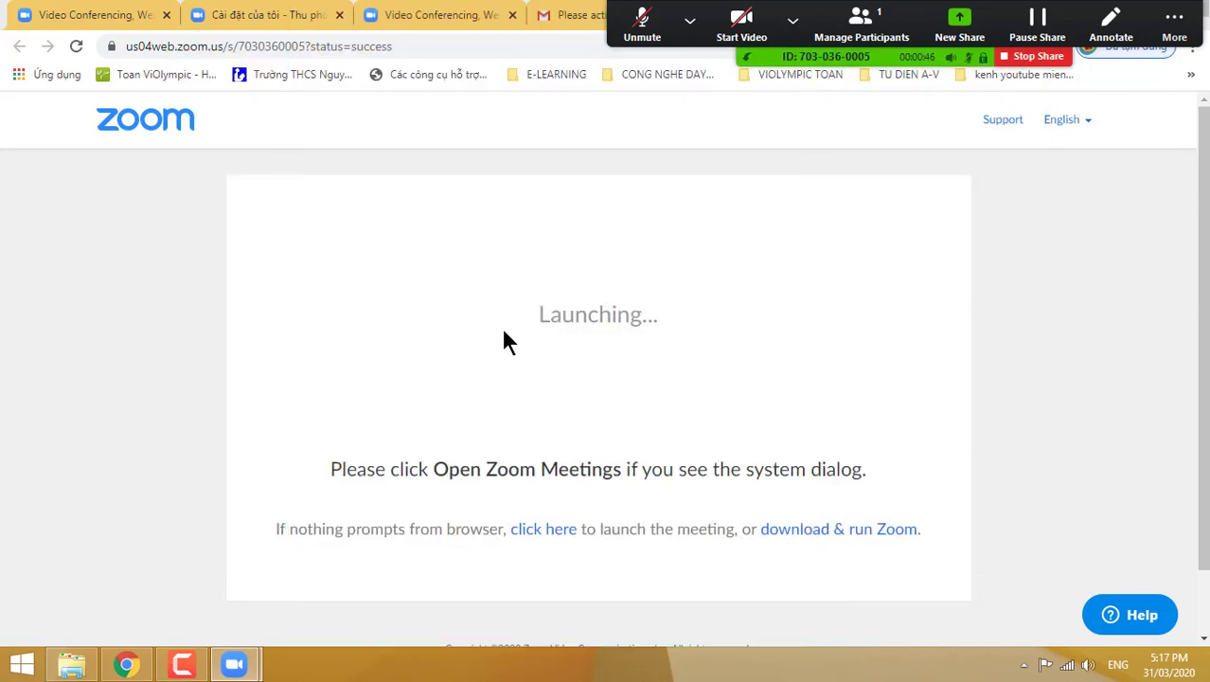
Unmute the microphone, check audio options, and move the controls bar off the browser tabs.
{"action": "left_click", "coordinate": [643, 27]}
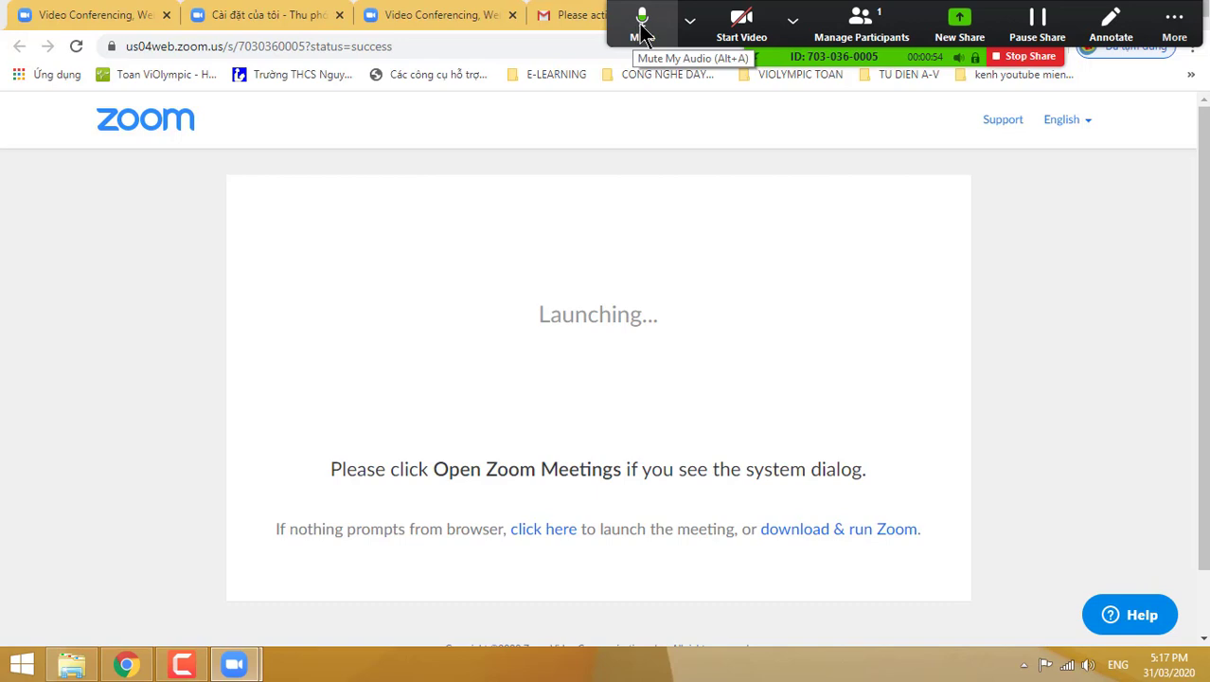
{"action": "left_click", "coordinate": [690, 20]}
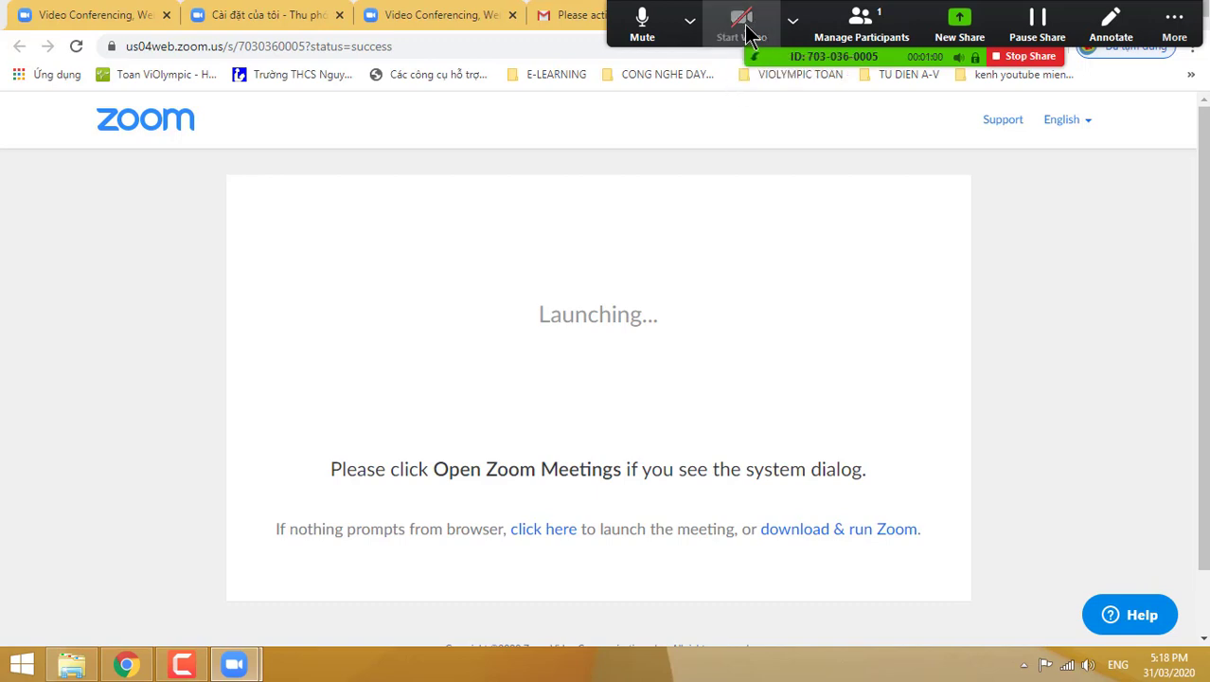
{"action": "left_click_drag", "start_coordinate": [862, 11], "coordinate": [645, 114]}
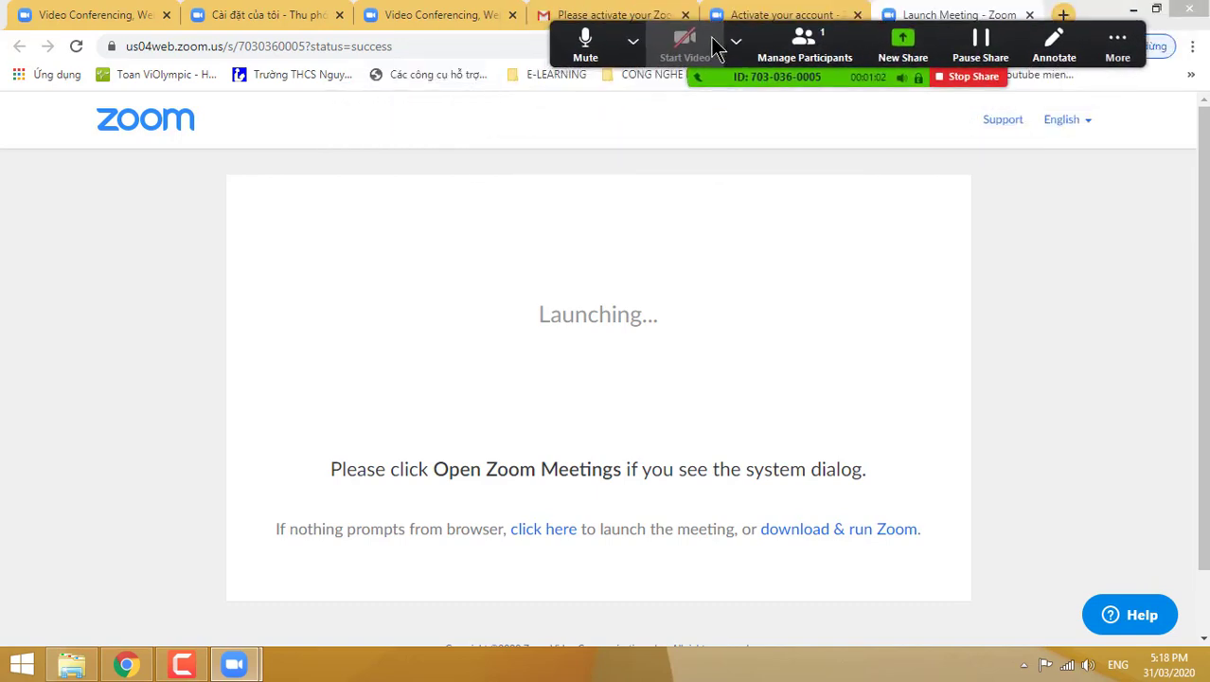
{"action": "left_click", "coordinate": [739, 34]}
{"action": "left_click", "coordinate": [701, 48]}
{"action": "left_click", "coordinate": [739, 34]}
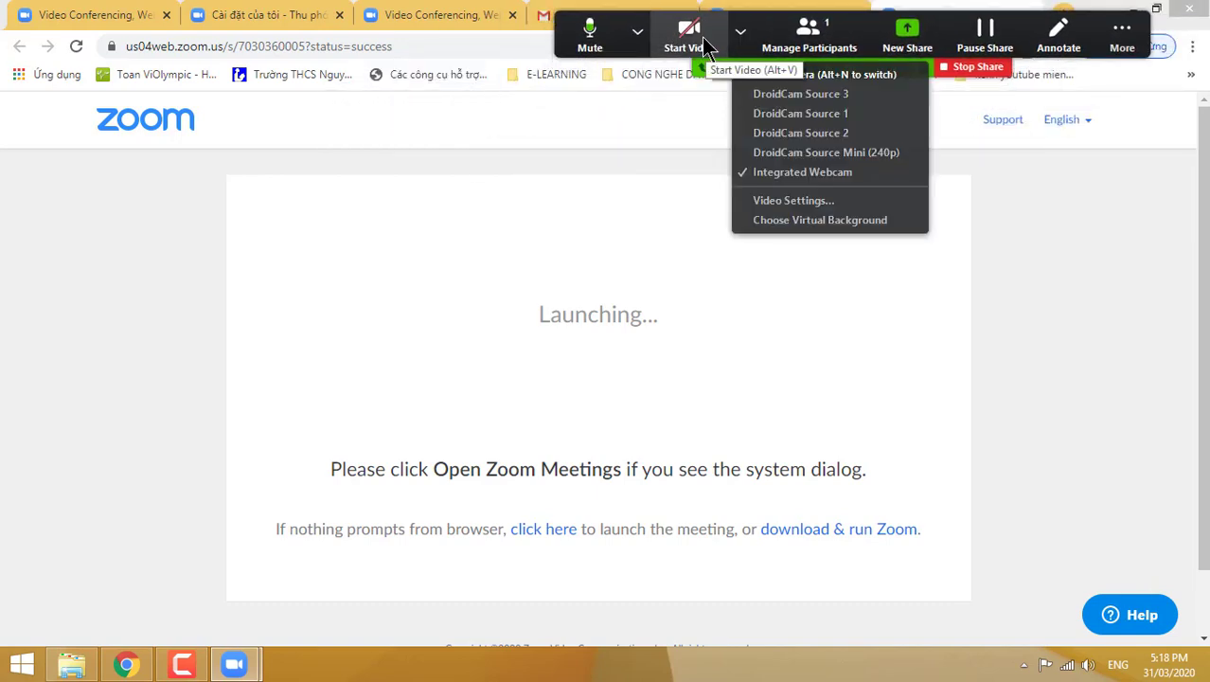
{"action": "left_click", "coordinate": [706, 48]}
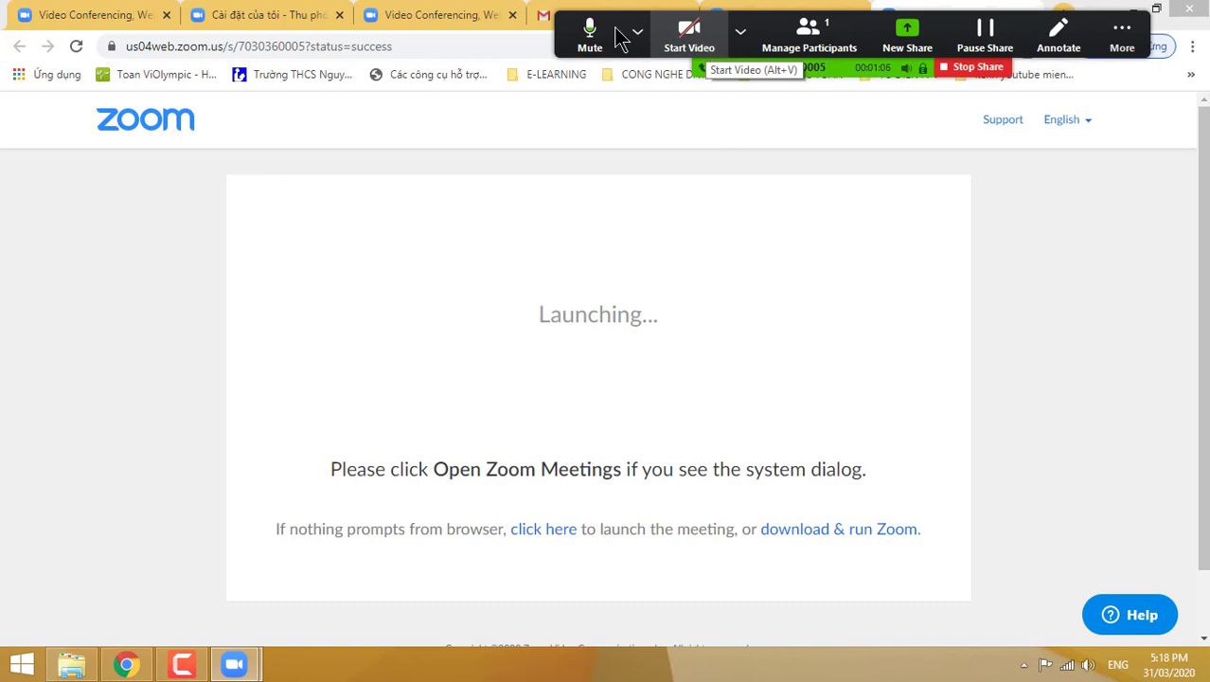
Turn the camera on with the Integrated Webcam and bring up the More options list.
{"action": "left_click", "coordinate": [636, 32]}
{"action": "left_click", "coordinate": [701, 48]}
{"action": "left_click", "coordinate": [701, 45]}
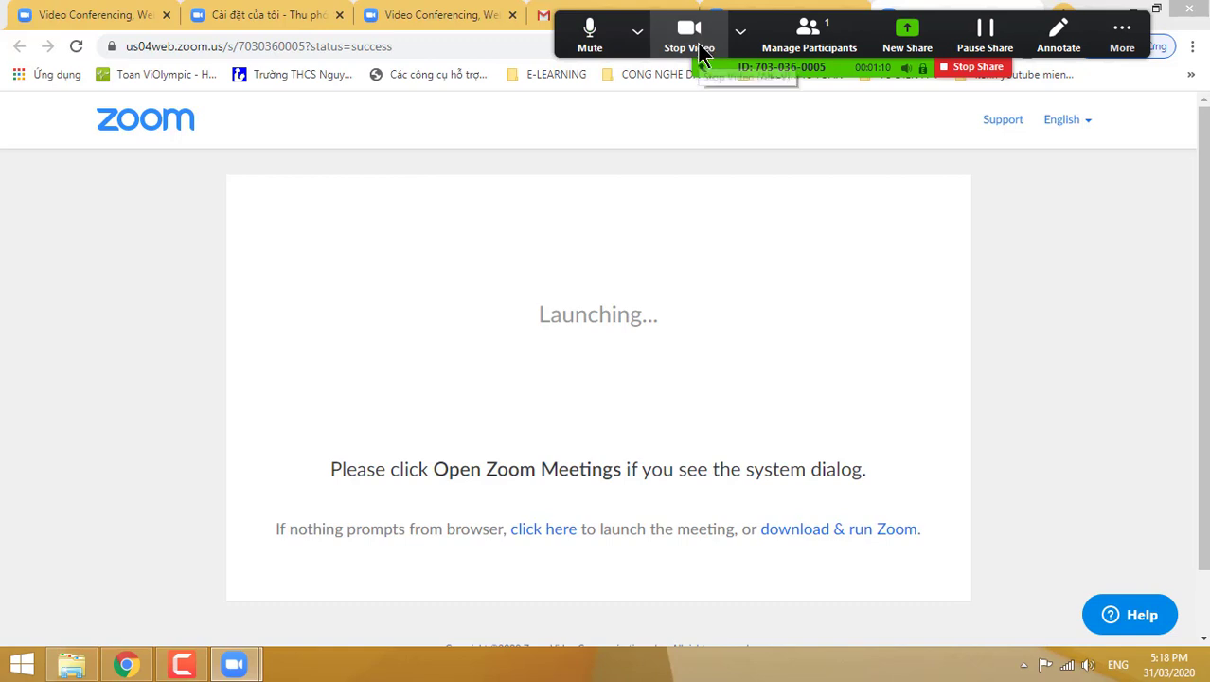
{"action": "left_click", "coordinate": [740, 34]}
{"action": "left_click", "coordinate": [1130, 41]}
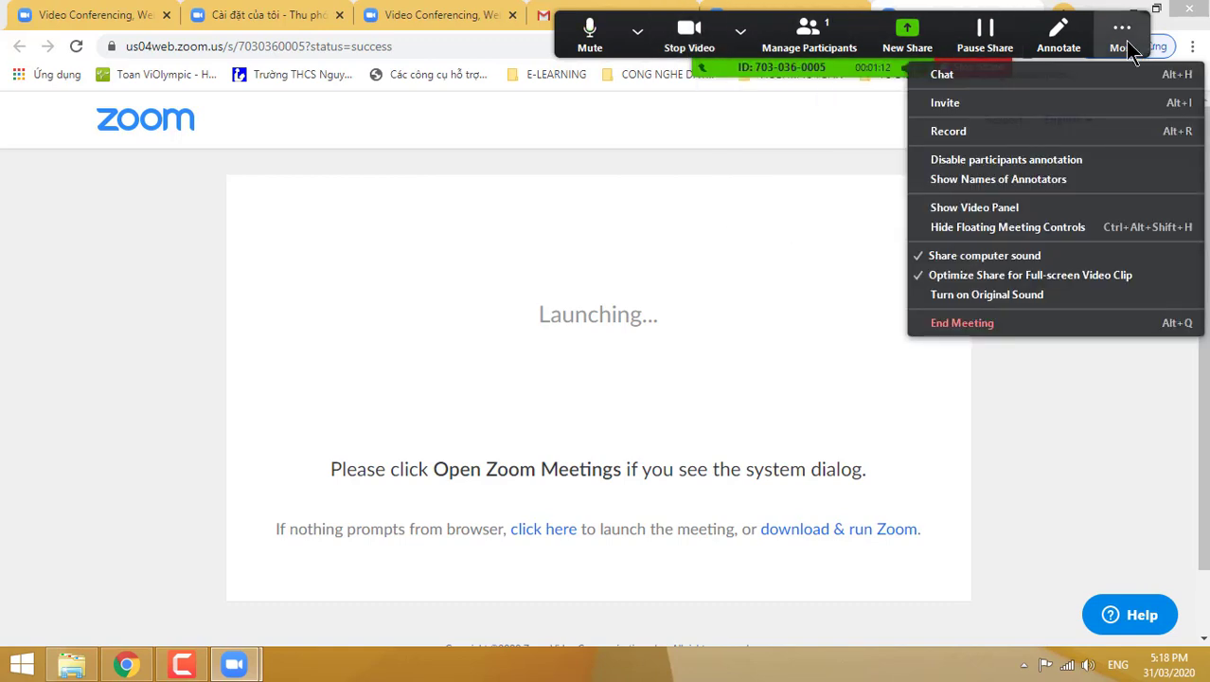
Show the floating video panel at the top right, then hide it again.
{"action": "left_click", "coordinate": [1108, 207]}
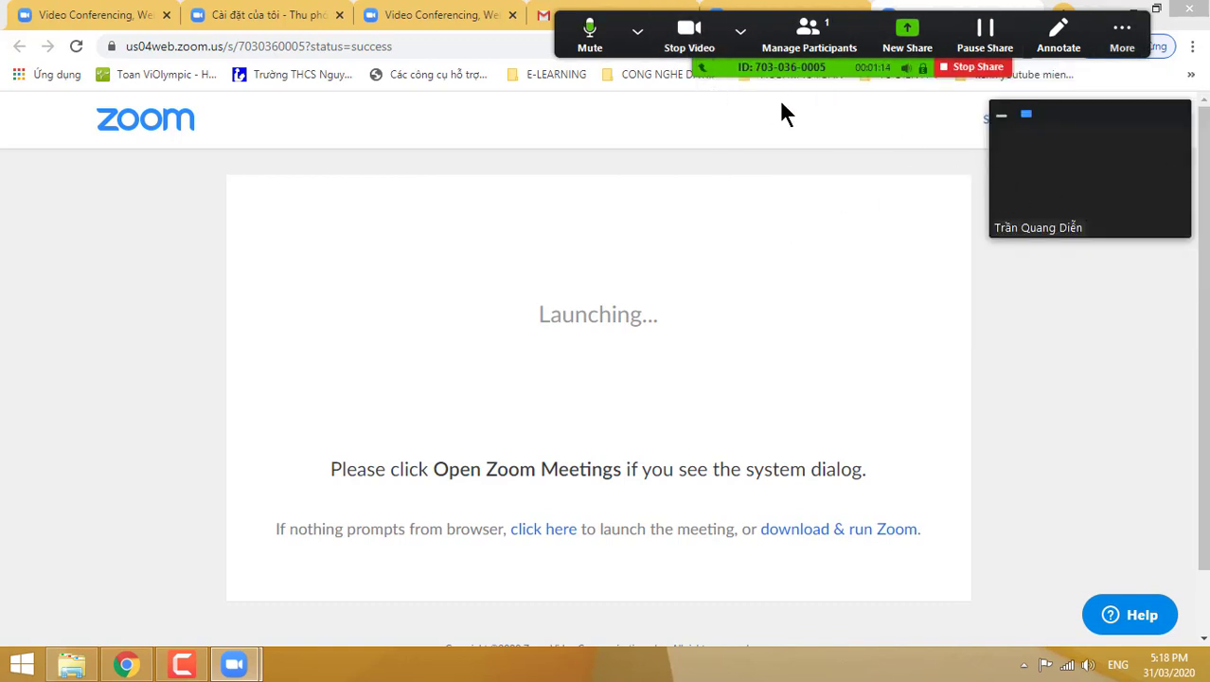
{"action": "left_click_drag", "start_coordinate": [1061, 129], "coordinate": [1058, 157]}
{"action": "left_click", "coordinate": [1122, 38]}
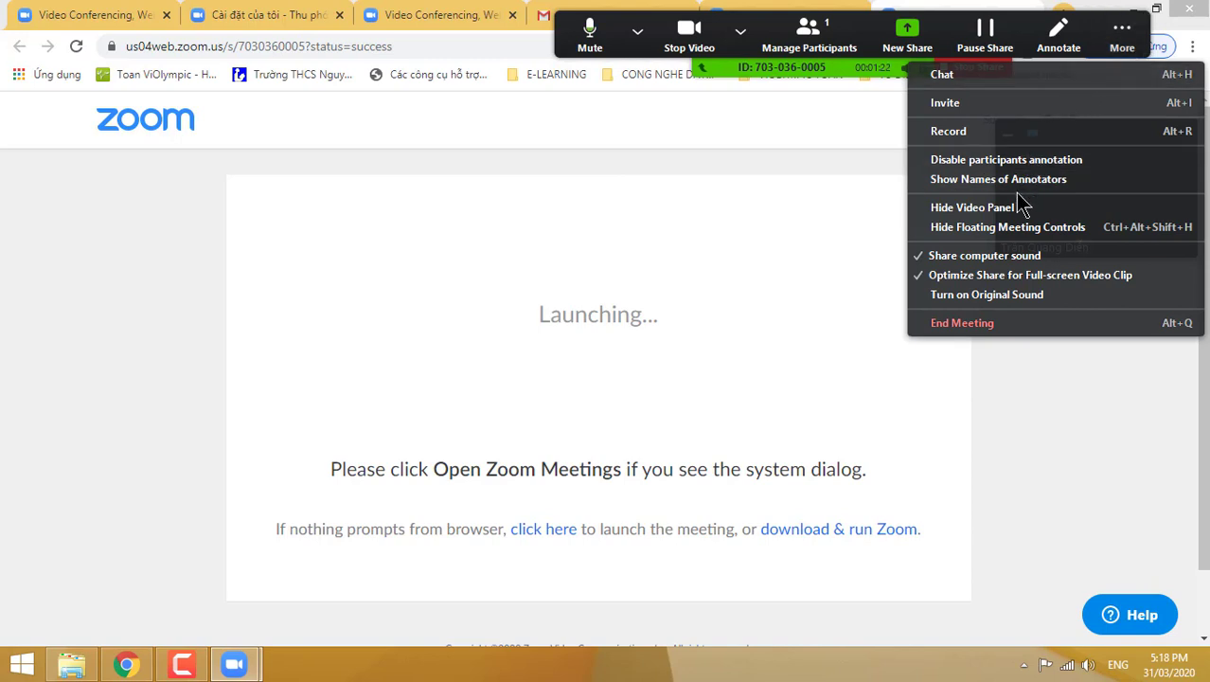
{"action": "left_click", "coordinate": [1036, 203]}
{"action": "left_click", "coordinate": [1122, 38]}
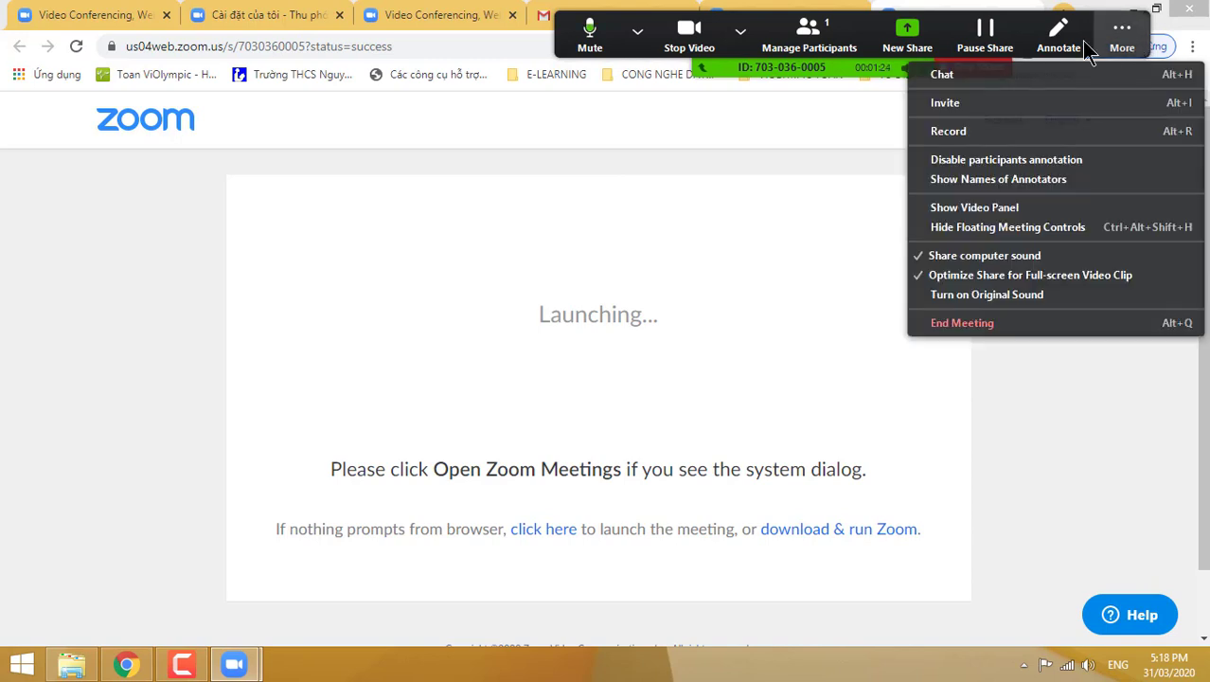
{"action": "left_click", "coordinate": [1123, 38]}
Toggle the camera video and check the camera, audio and More menus.
{"action": "left_click", "coordinate": [690, 38]}
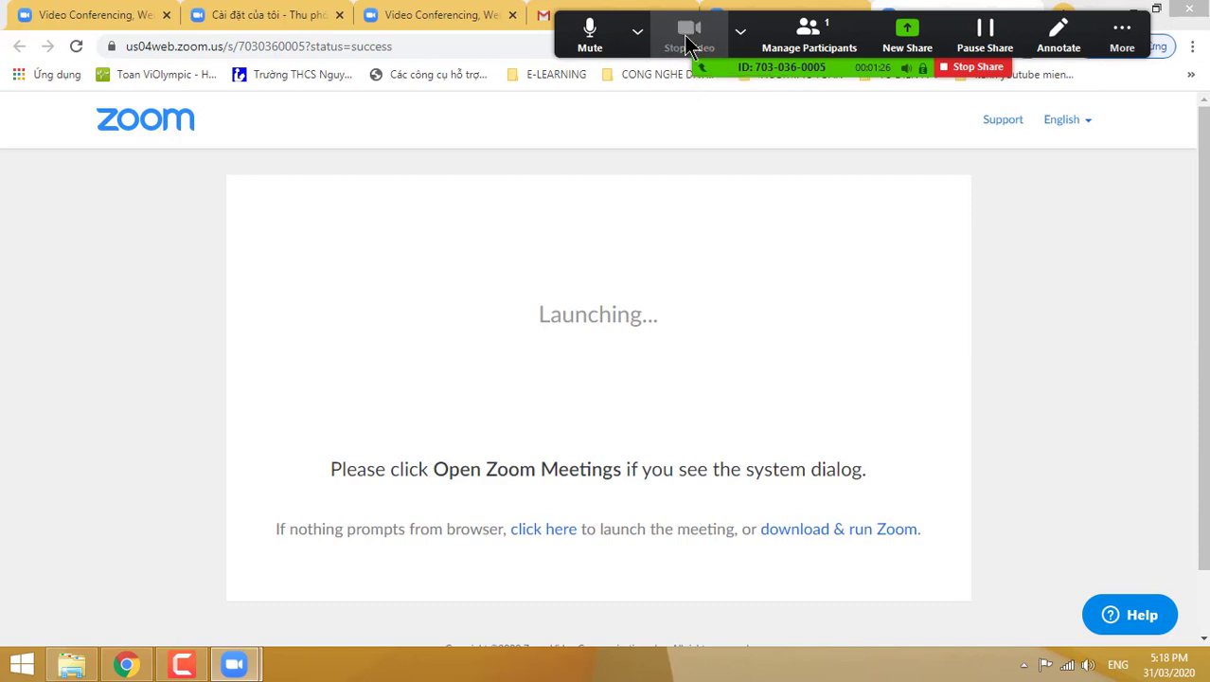
{"action": "left_click", "coordinate": [740, 32]}
{"action": "left_click", "coordinate": [1127, 40]}
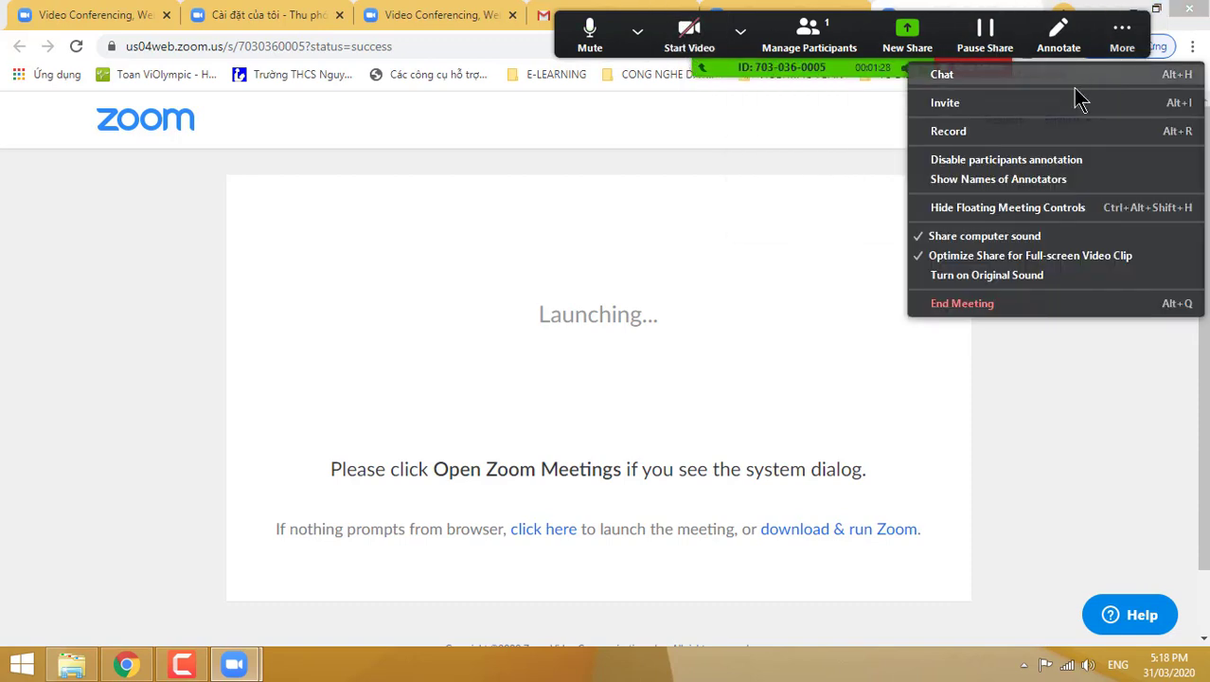
{"action": "left_click", "coordinate": [637, 31]}
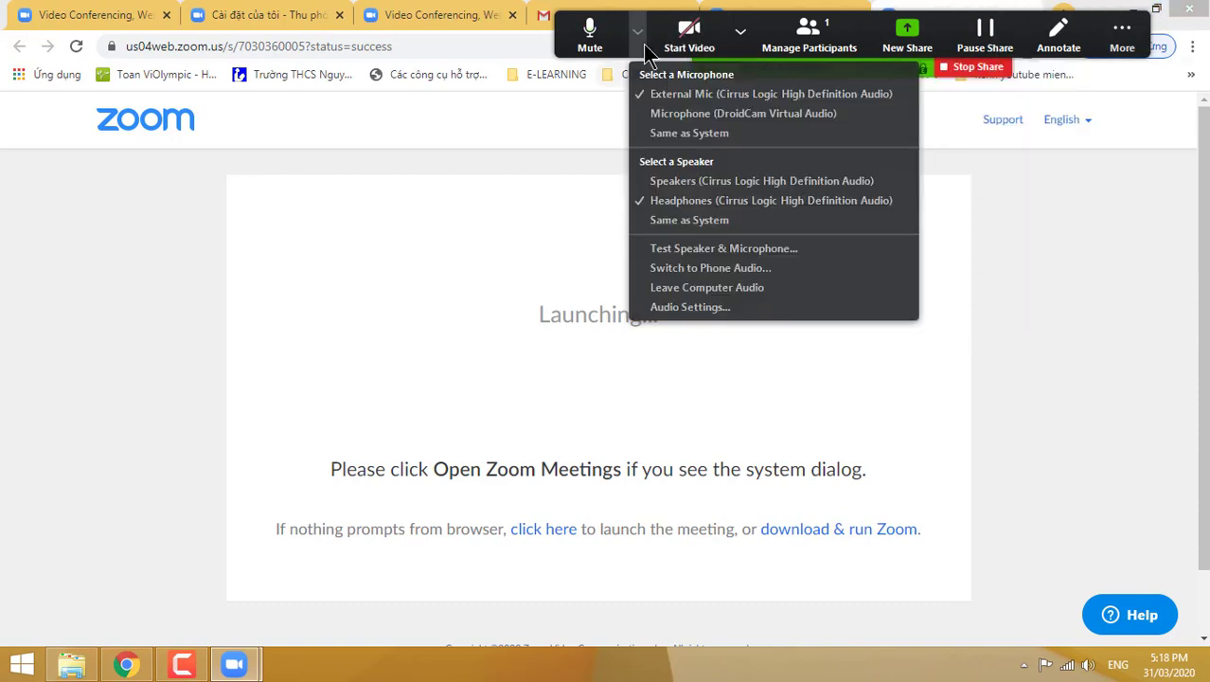
{"action": "left_click", "coordinate": [637, 31]}
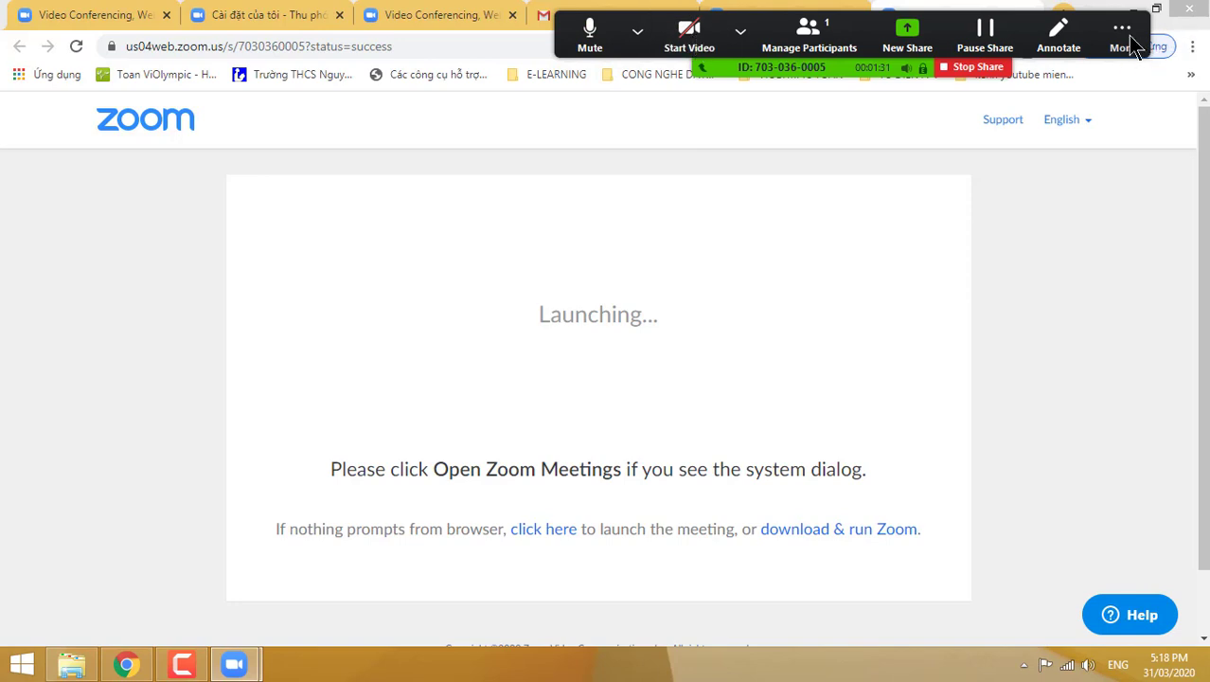
{"action": "left_click", "coordinate": [1125, 36]}
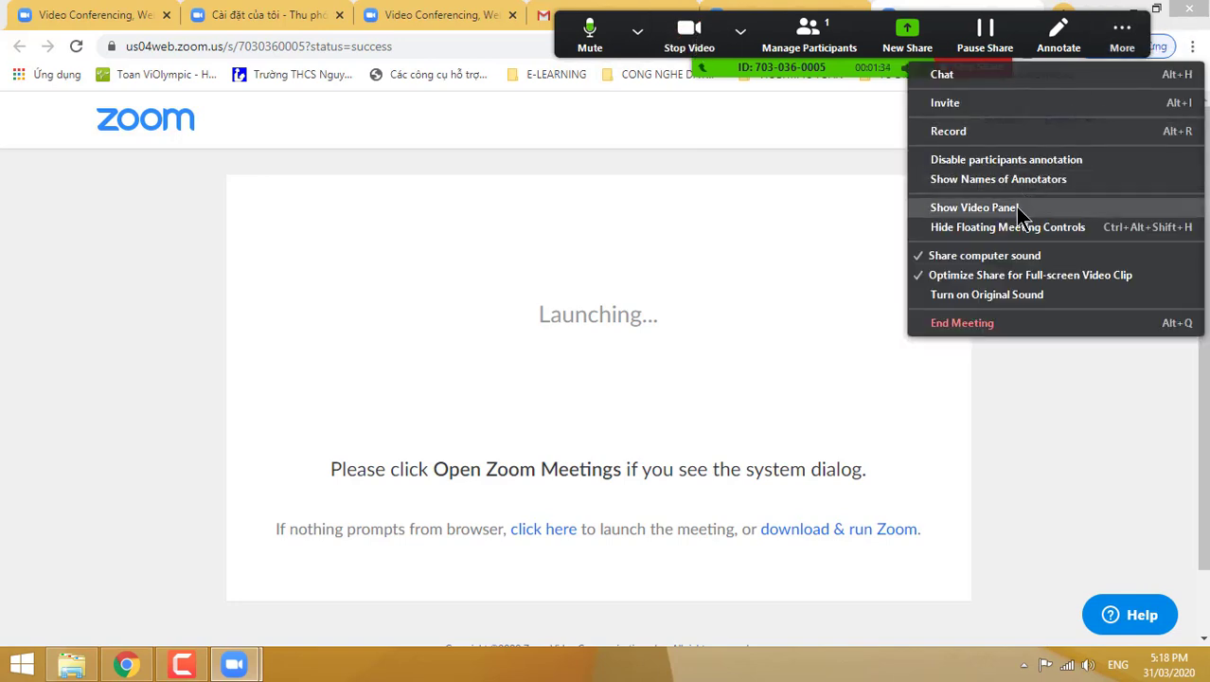
Show the video panel again, nudge it slightly lower, and review the camera sources.
{"action": "left_click", "coordinate": [1015, 207]}
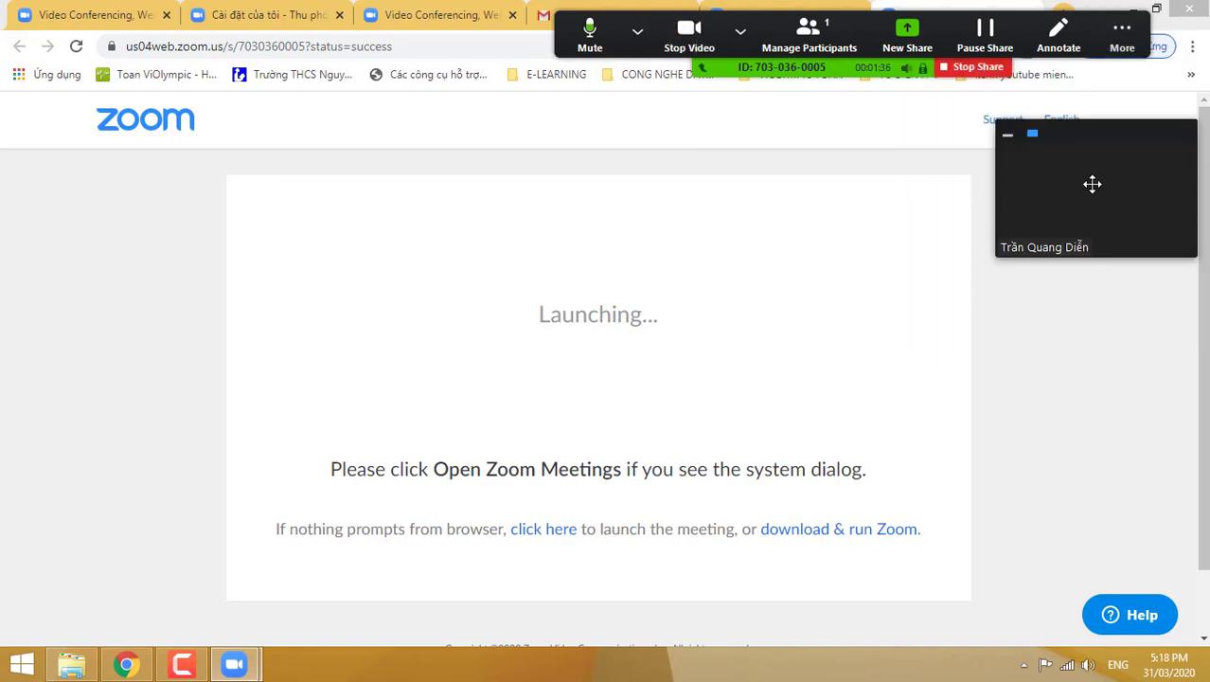
{"action": "left_click_drag", "start_coordinate": [1094, 225], "coordinate": [1094, 253]}
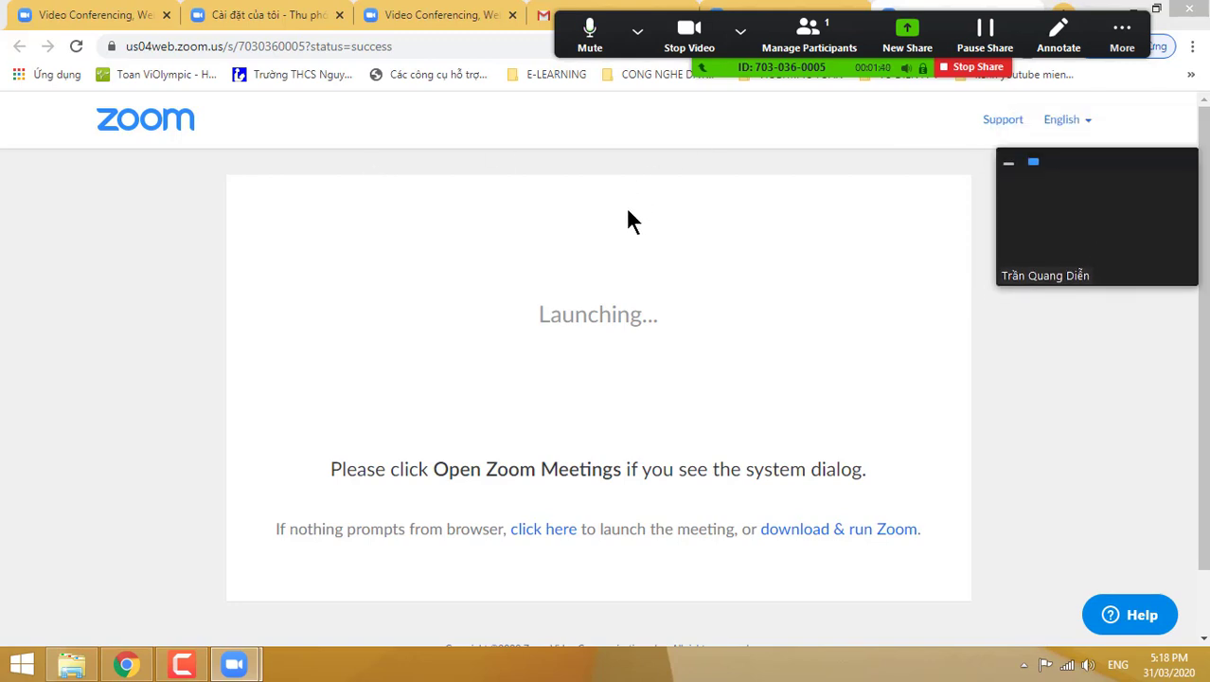
{"action": "left_click", "coordinate": [740, 31]}
{"action": "left_click", "coordinate": [638, 31]}
{"action": "left_click", "coordinate": [1135, 34]}
{"action": "left_click", "coordinate": [1135, 32]}
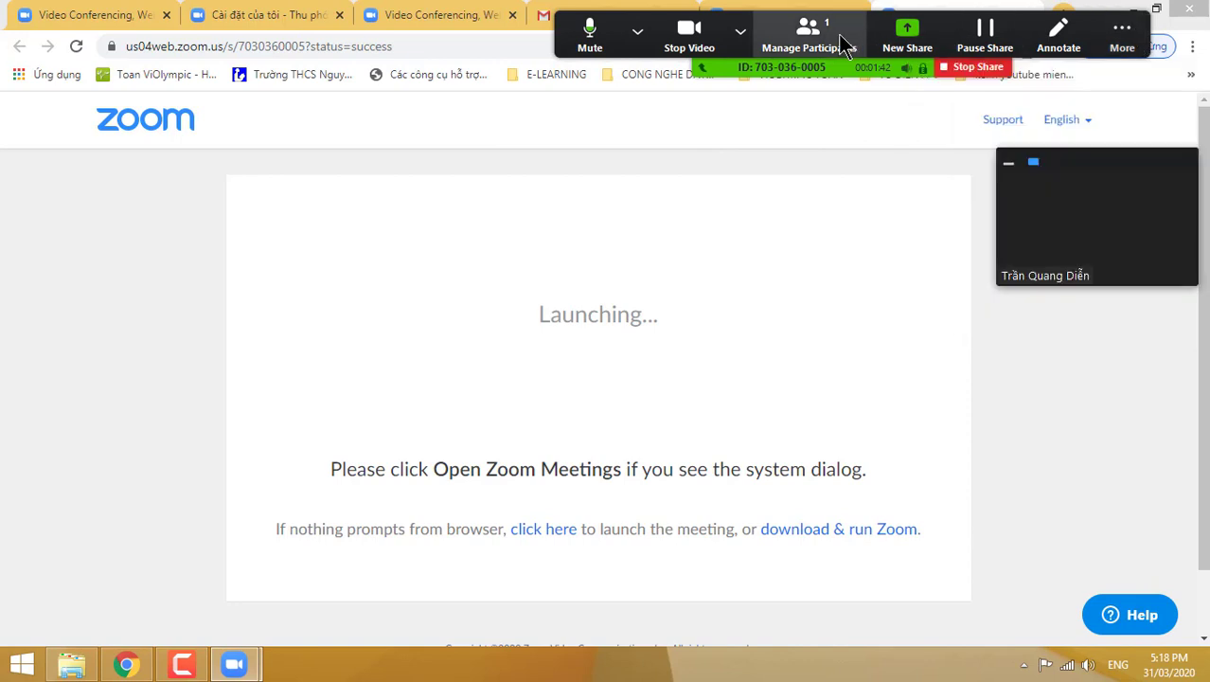
{"action": "left_click", "coordinate": [741, 31]}
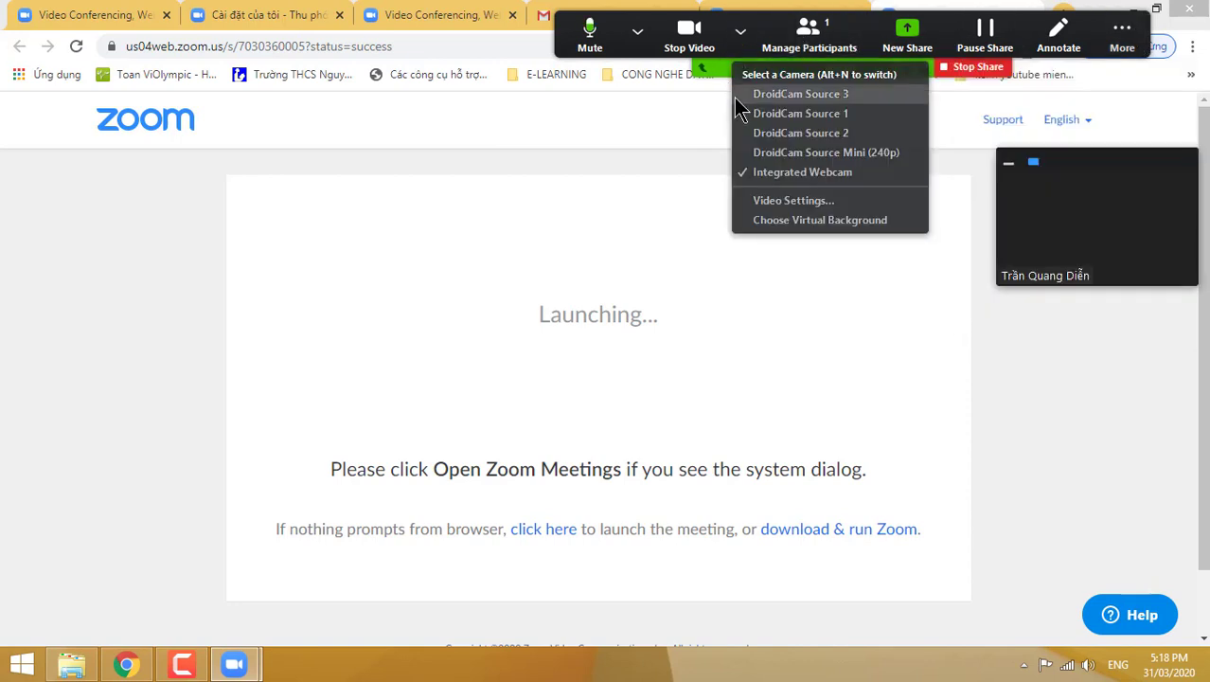
{"action": "left_click", "coordinate": [727, 47]}
{"action": "left_click", "coordinate": [728, 47]}
{"action": "left_click", "coordinate": [717, 50]}
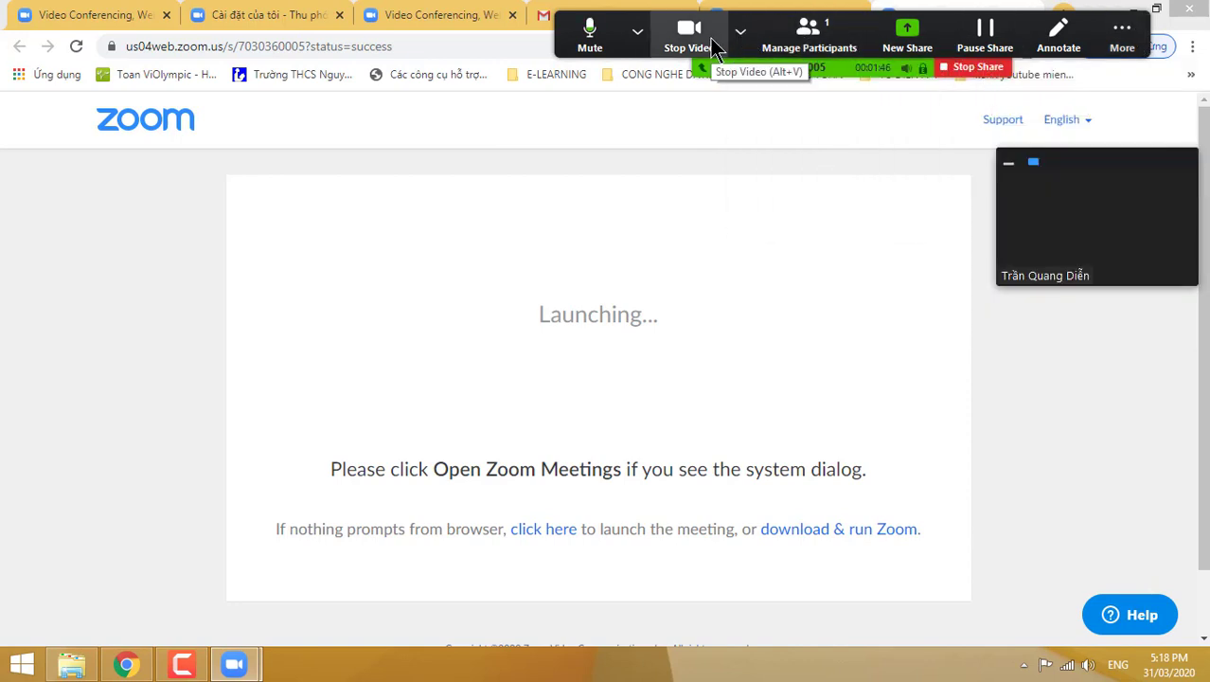
{"action": "left_click", "coordinate": [728, 46]}
{"action": "left_click", "coordinate": [740, 39]}
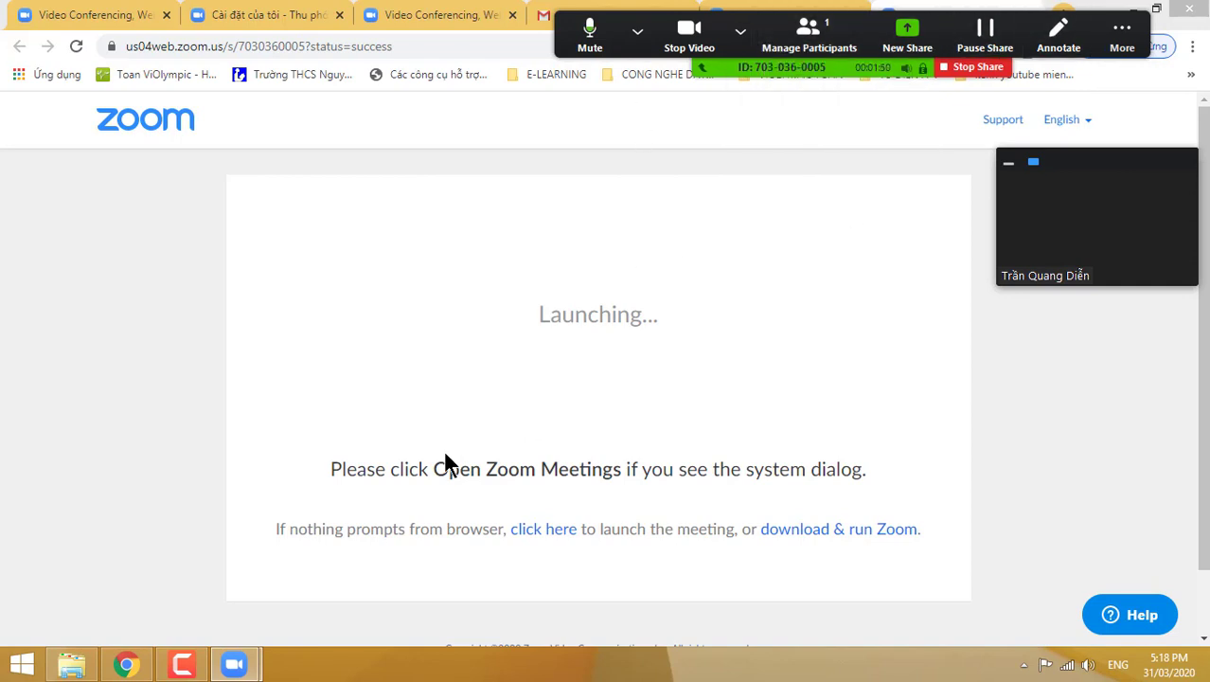
Open the BAI DAY folder under GIAI TRI (D:) > DAY HOC TRUC TUYEN > KHOI 7.
{"action": "key", "text": "super+d"}
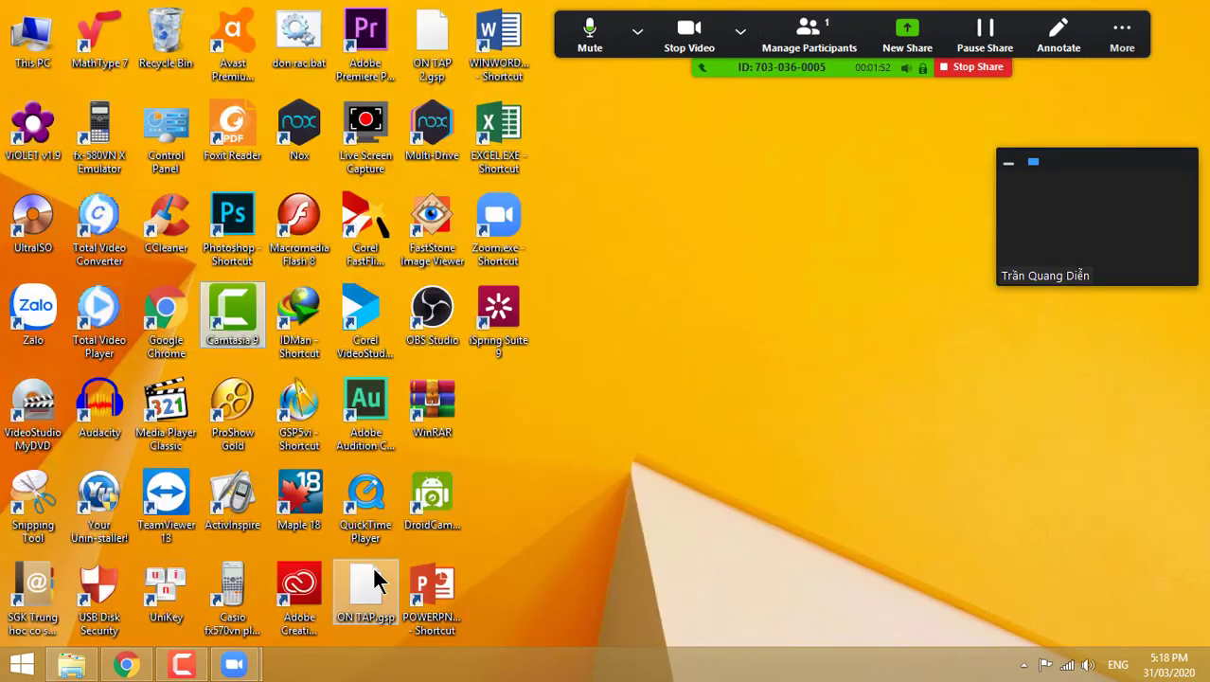
{"action": "double_click", "coordinate": [33, 36]}
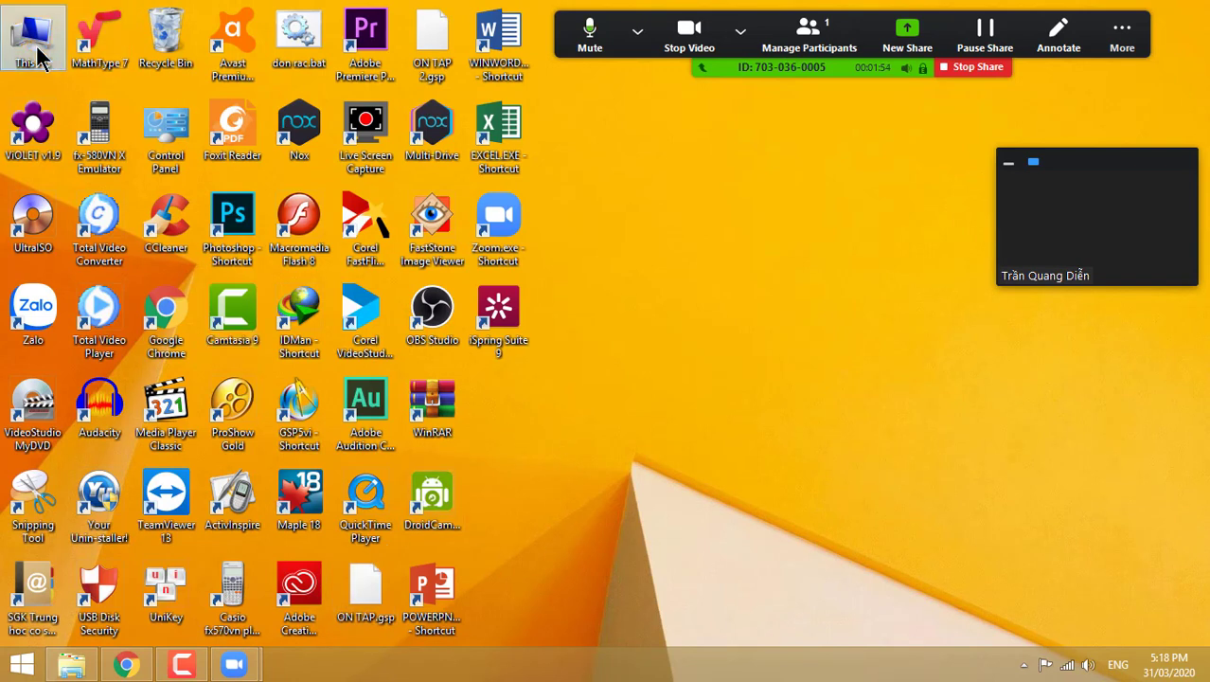
{"action": "scroll", "coordinate": [947, 436], "scroll_direction": "down", "scroll_amount": 3}
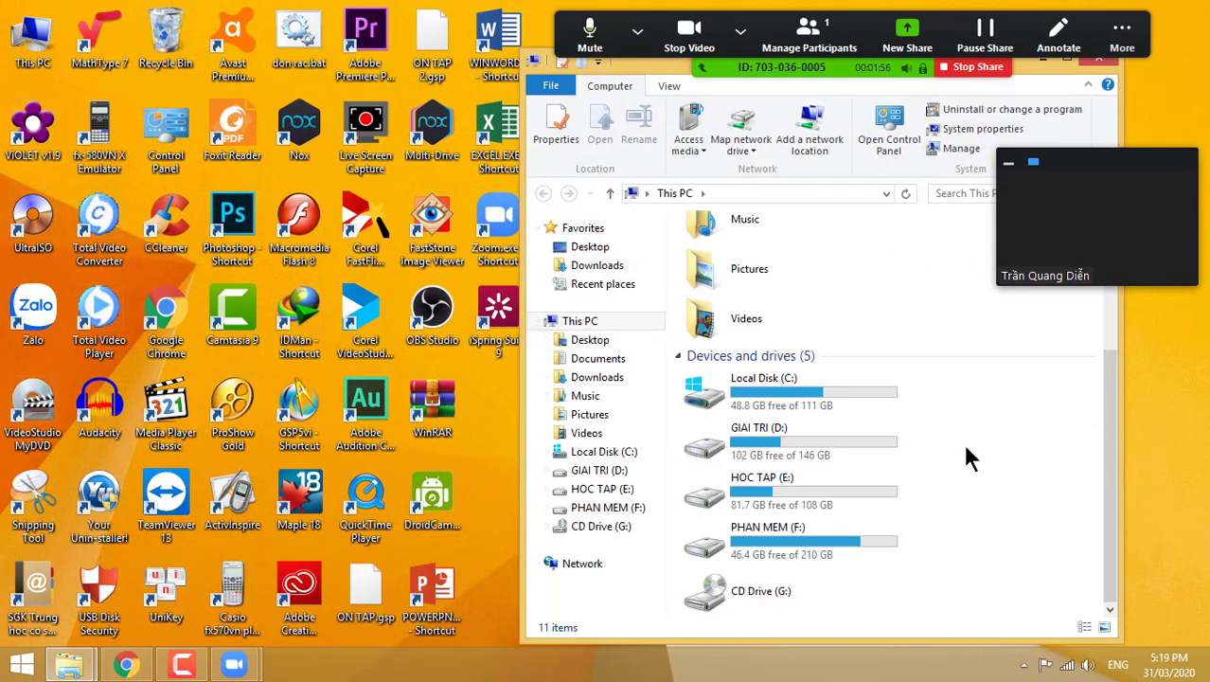
{"action": "double_click", "coordinate": [812, 441]}
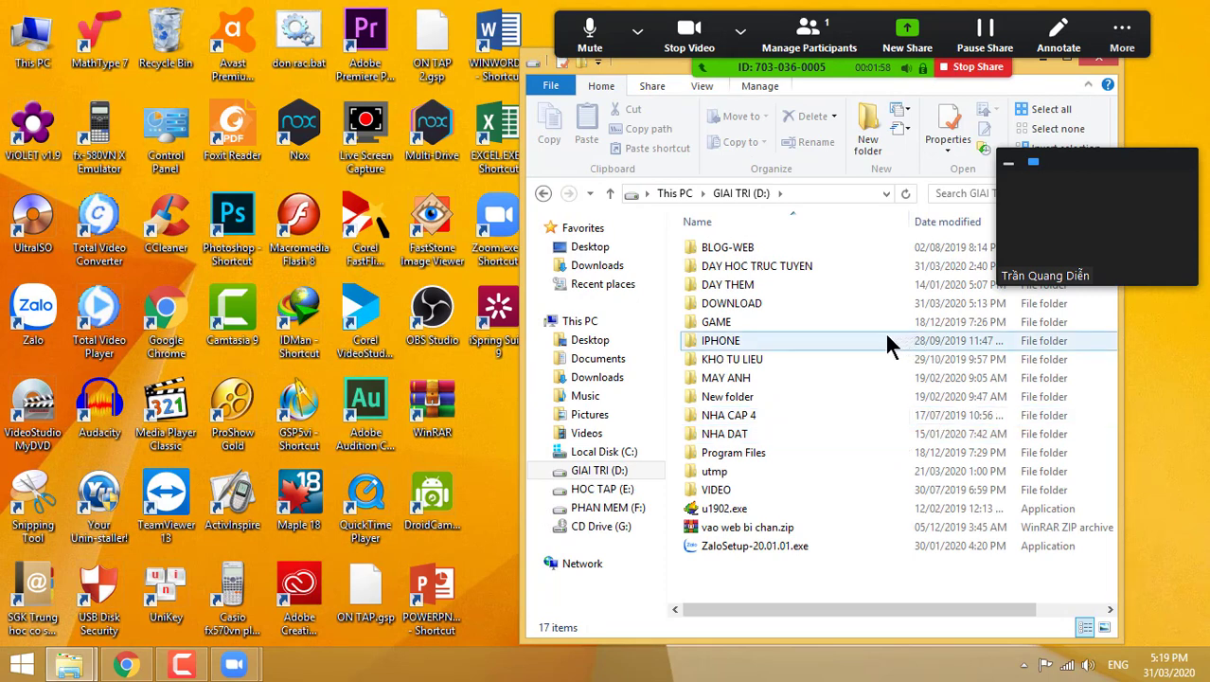
{"action": "double_click", "coordinate": [782, 262]}
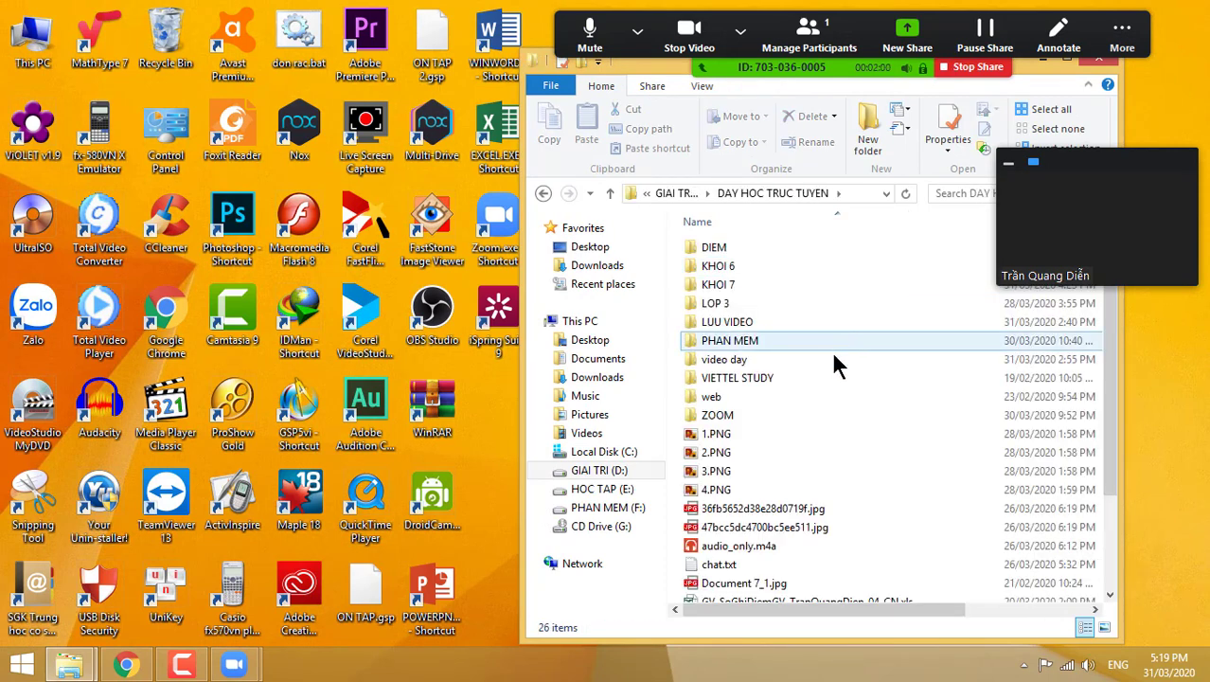
{"action": "double_click", "coordinate": [740, 285]}
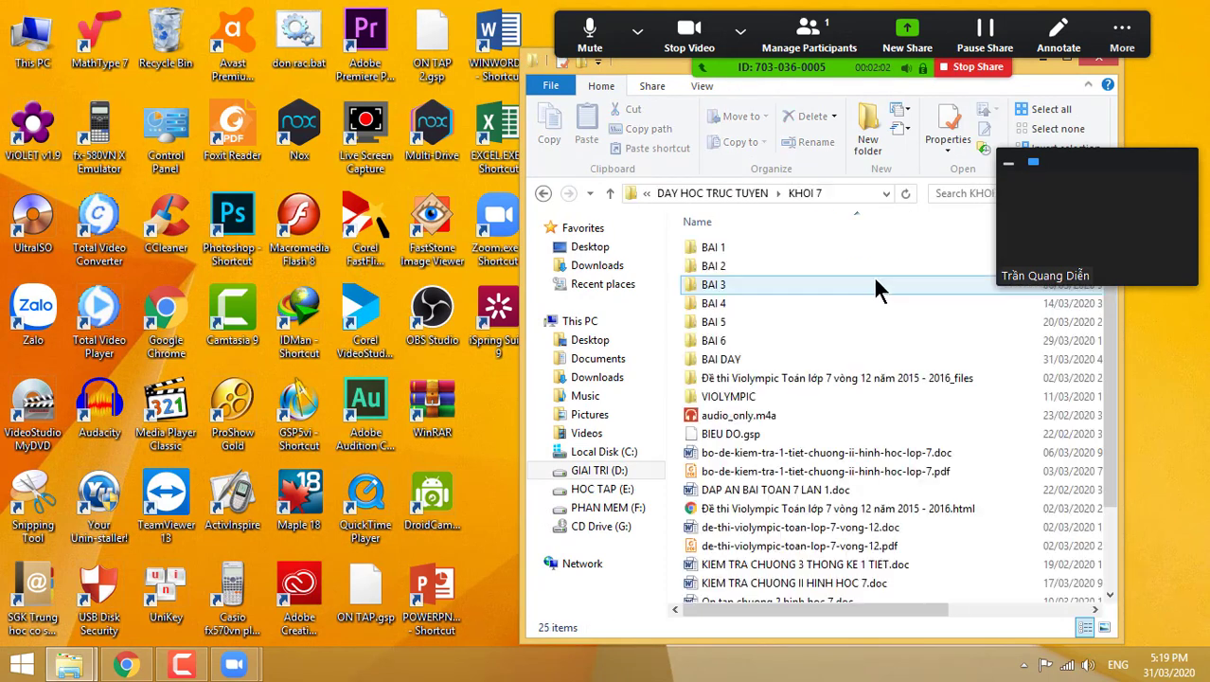
{"action": "double_click", "coordinate": [773, 359]}
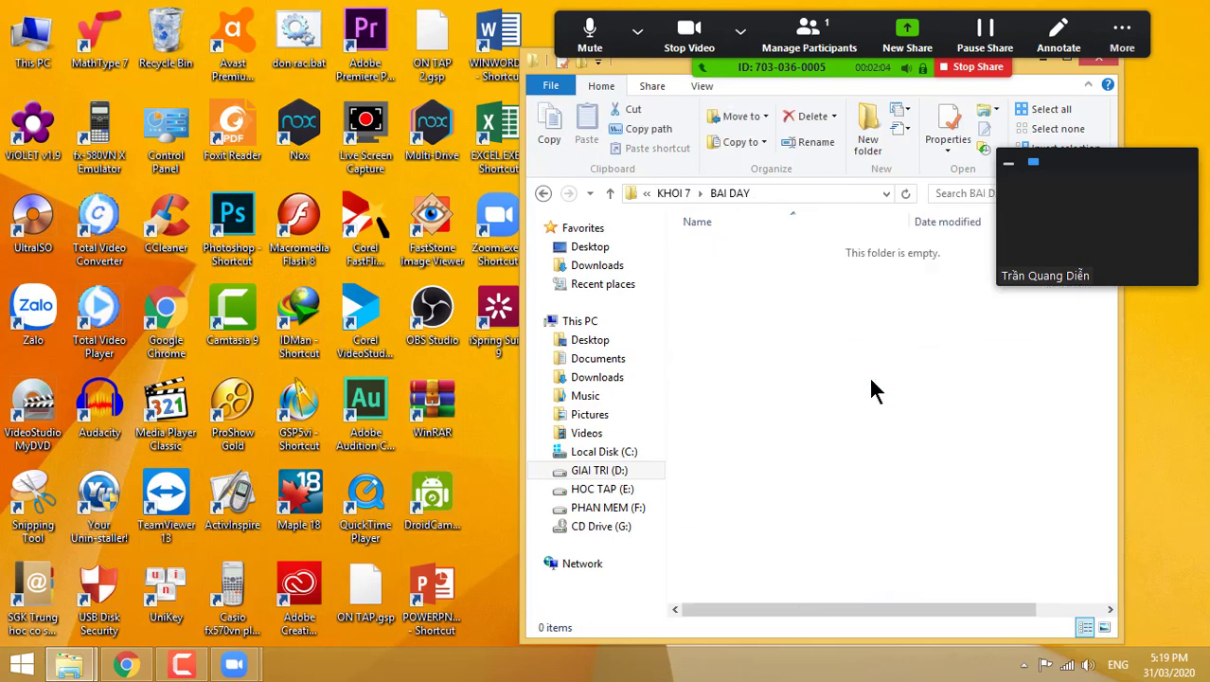
Paste 'ôn tập chương 3 thống kê.pptx' into BAI DAY and open it in PowerPoint.
{"action": "key", "text": "ctrl+v"}
{"action": "double_click", "coordinate": [779, 248]}
{"action": "left_click", "coordinate": [1121, 38]}
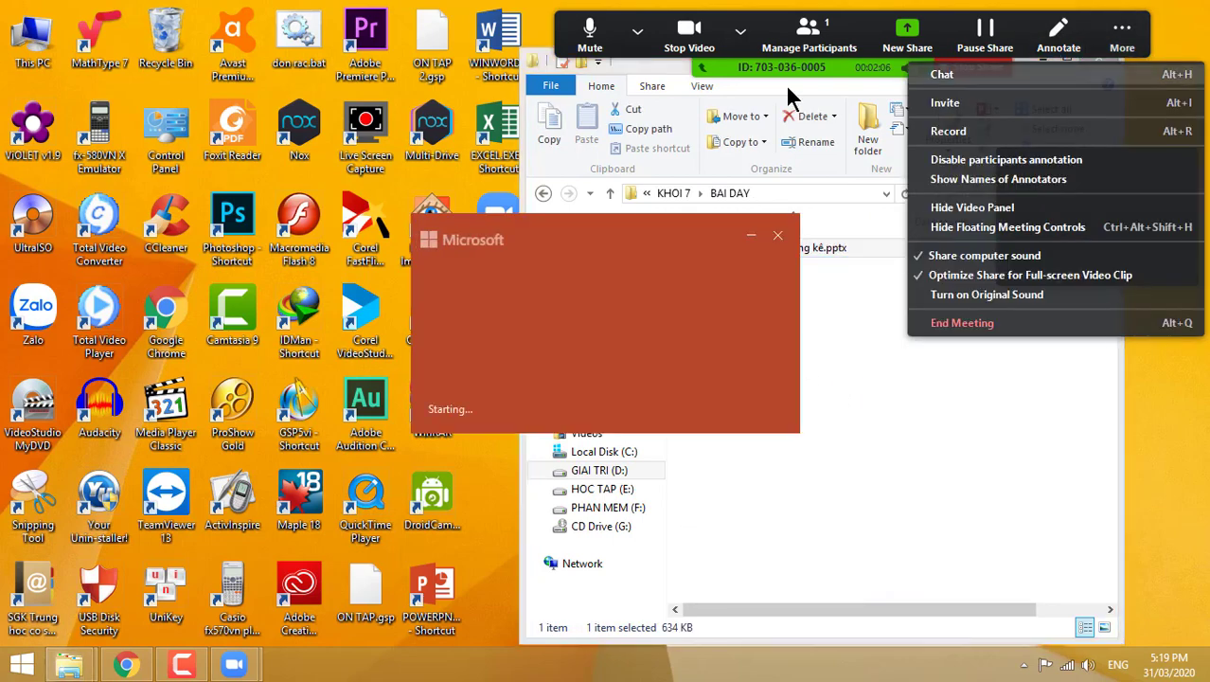
{"action": "left_click_drag", "start_coordinate": [649, 81], "coordinate": [277, 144]}
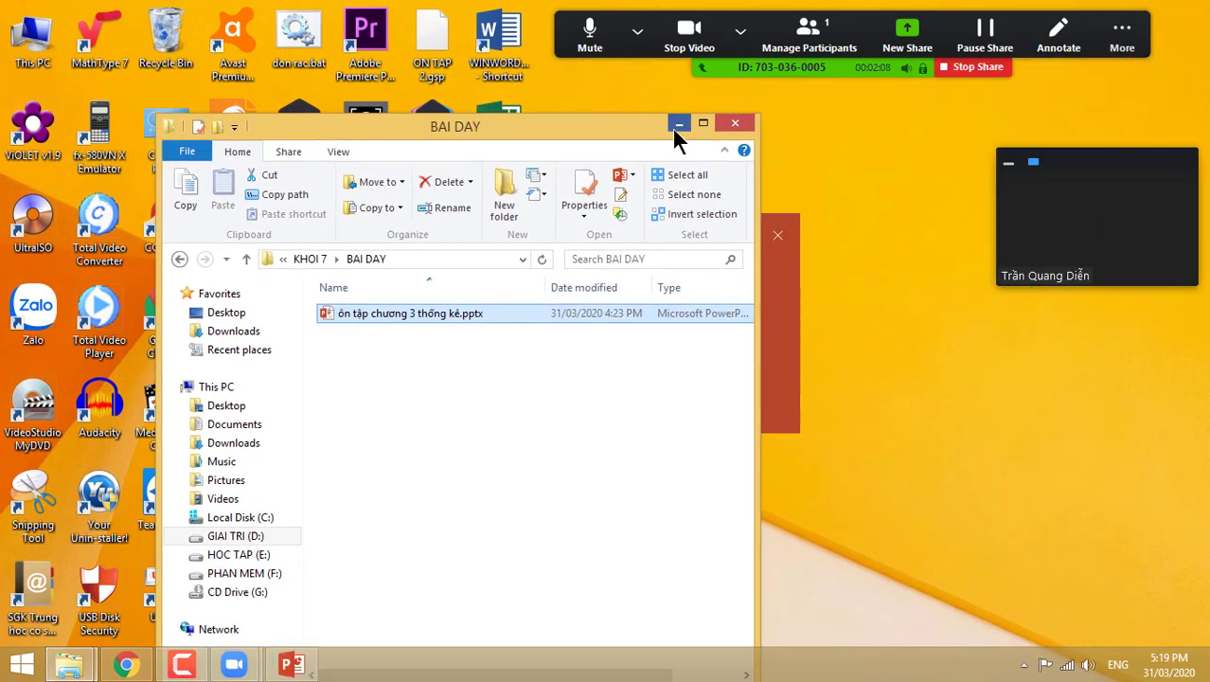
Minimize the BAI DAY folder window and run the slideshow from slide 1.
{"action": "left_click", "coordinate": [679, 125]}
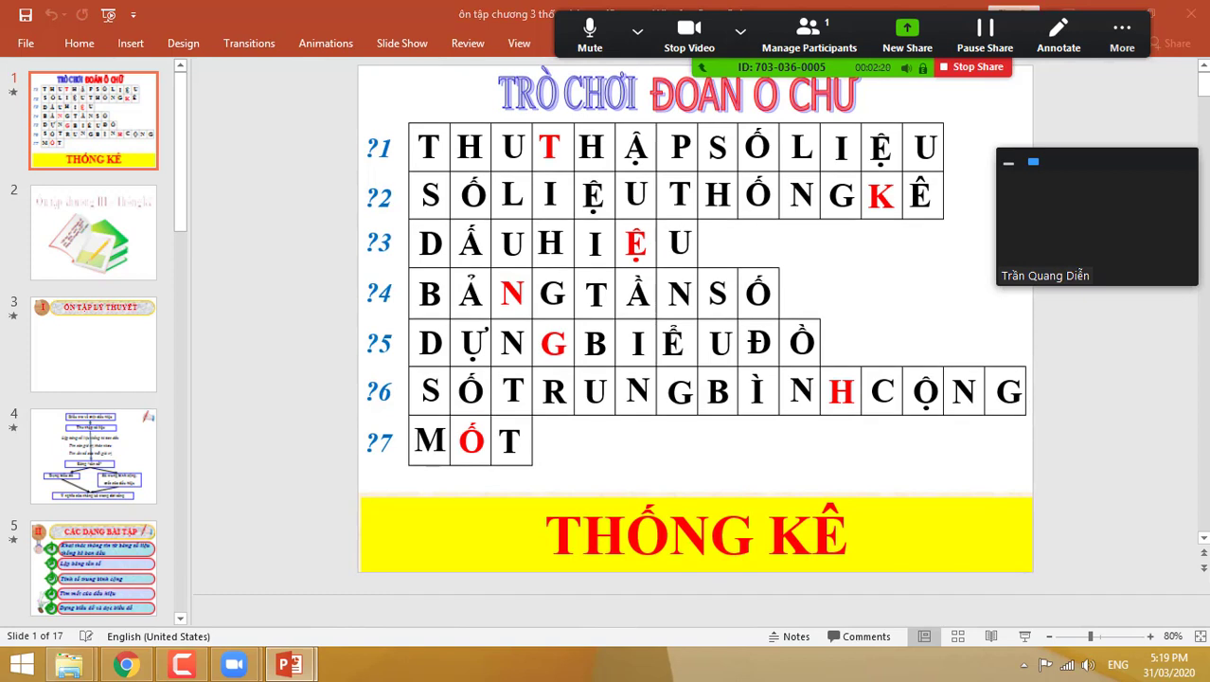
{"action": "key", "text": "F5"}
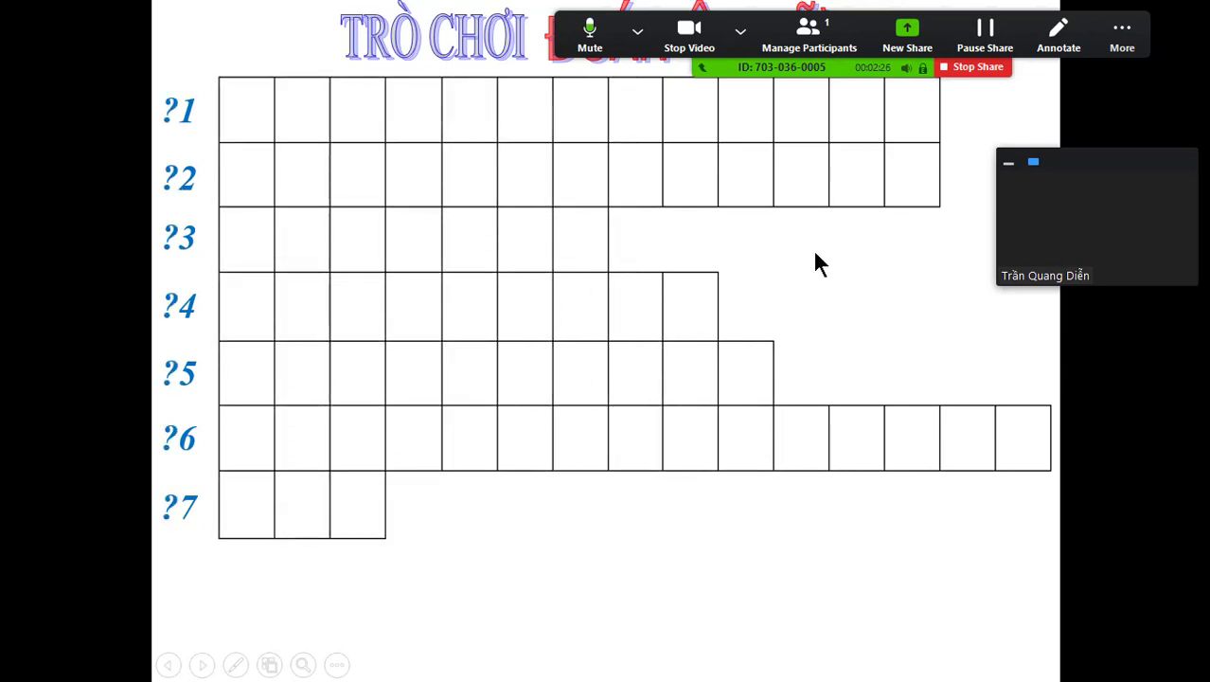
{"action": "left_click", "coordinate": [1061, 39]}
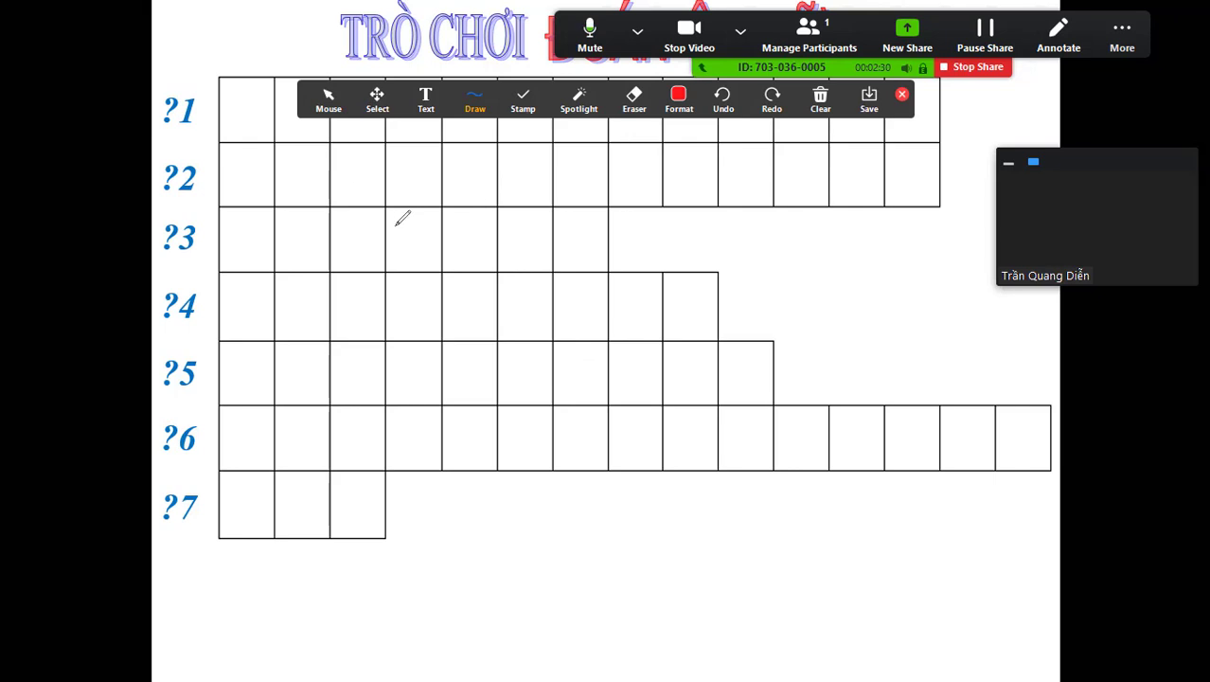
{"action": "mouse_move", "coordinate": [273, 199]}
{"action": "left_mouse_down"}
{"action": "mouse_move", "coordinate": [243, 269]}
{"action": "mouse_move", "coordinate": [416, 184]}
{"action": "mouse_move", "coordinate": [273, 186]}
{"action": "left_mouse_up"}
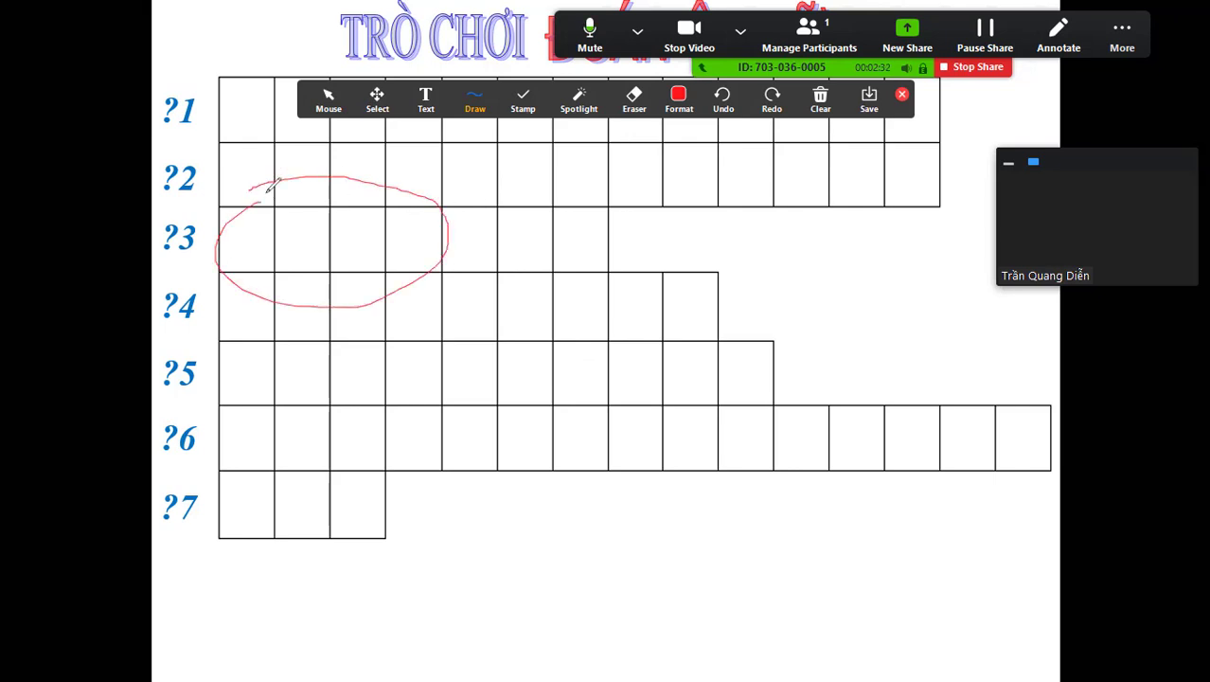
{"action": "left_click", "coordinate": [820, 99]}
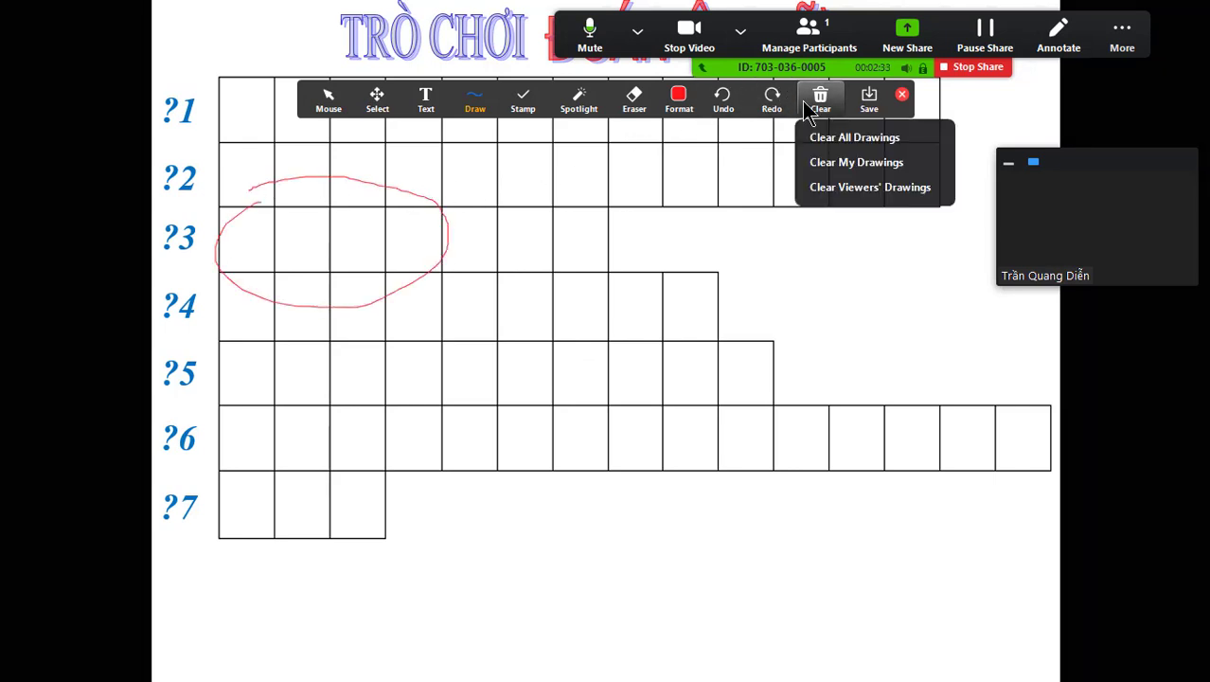
{"action": "left_click", "coordinate": [632, 103]}
{"action": "left_click", "coordinate": [821, 99]}
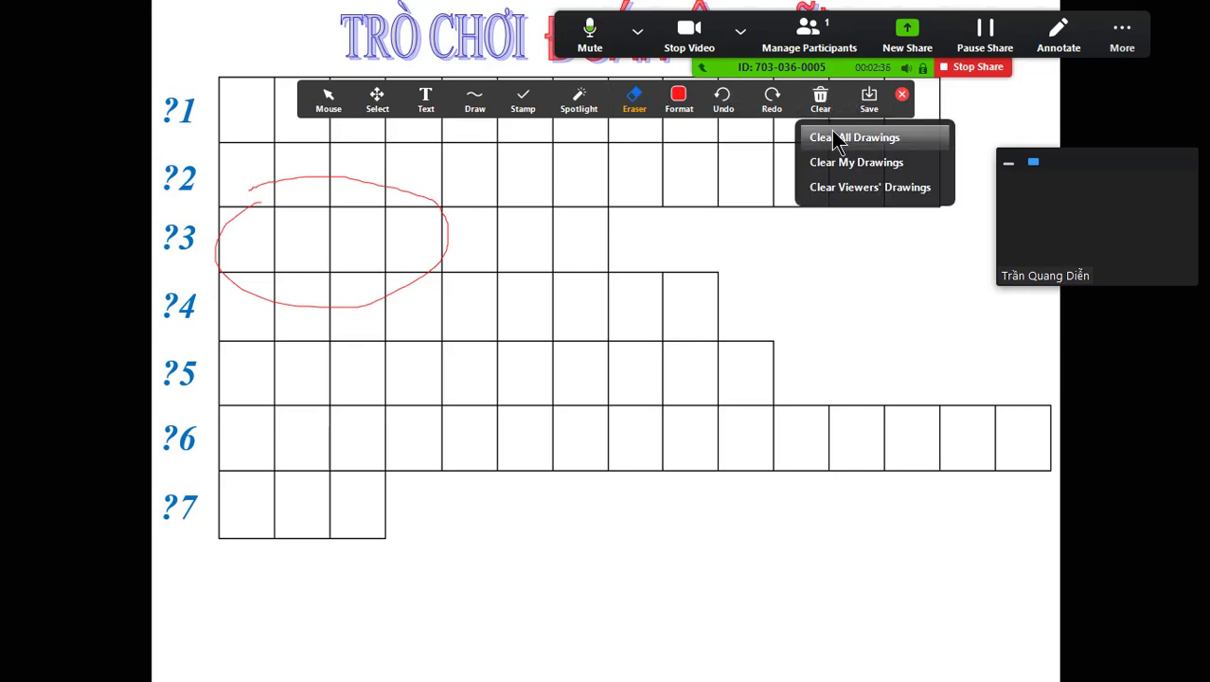
{"action": "left_click_drag", "start_coordinate": [265, 190], "coordinate": [451, 265]}
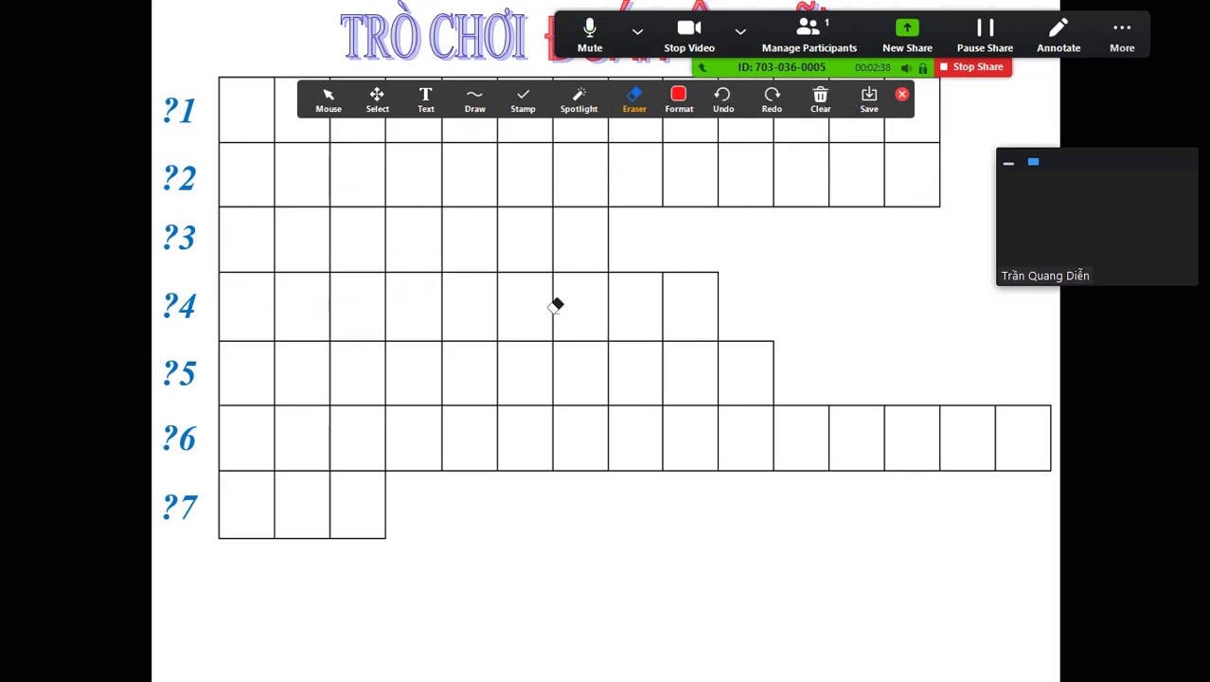
{"action": "left_click", "coordinate": [902, 96]}
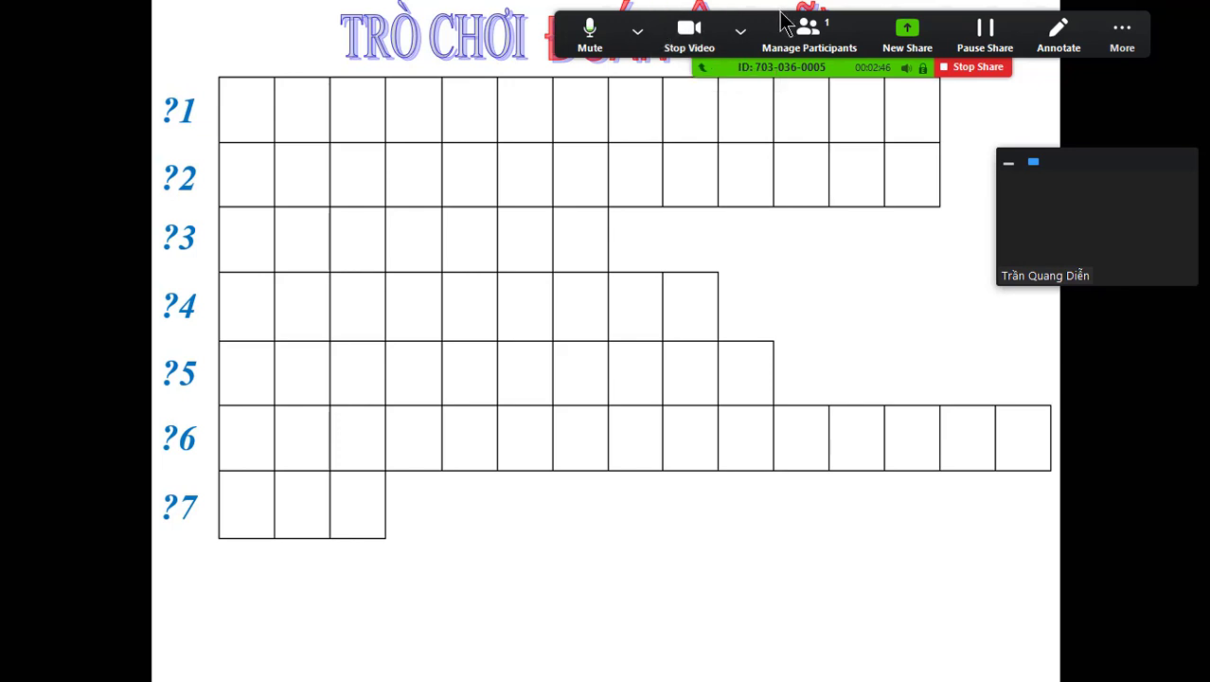
Open the Invite window from the More menu and copy the meeting invitation.
{"action": "left_click", "coordinate": [1121, 43]}
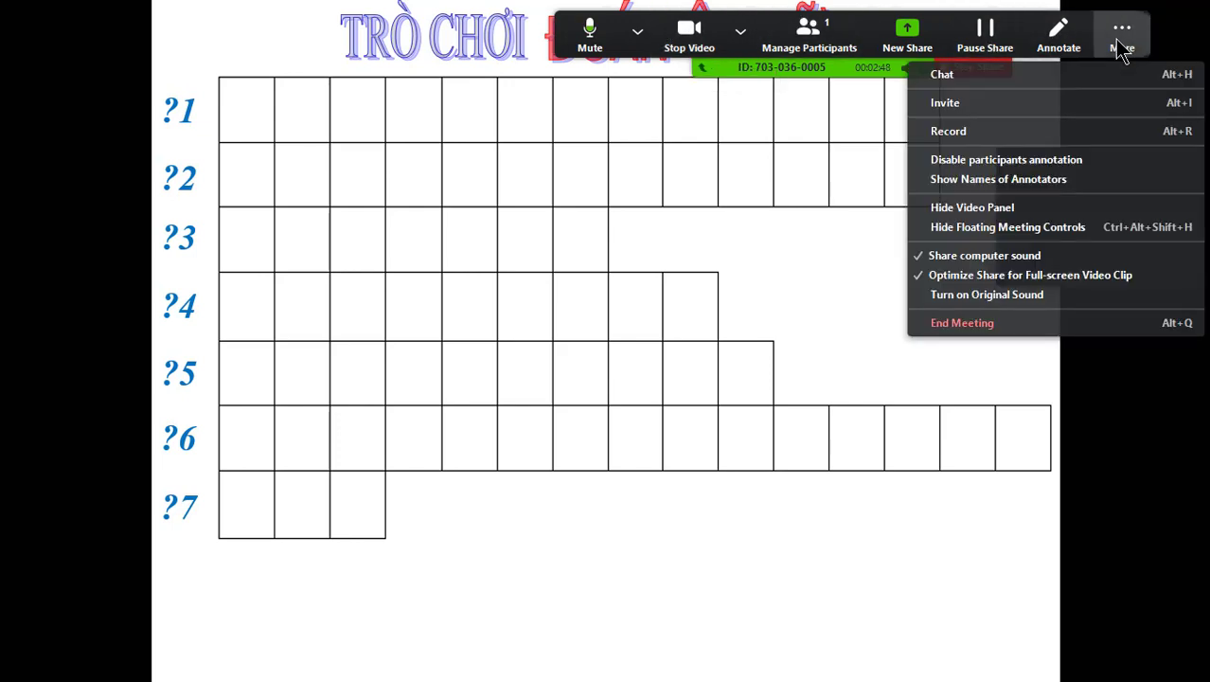
{"action": "left_click", "coordinate": [1039, 111]}
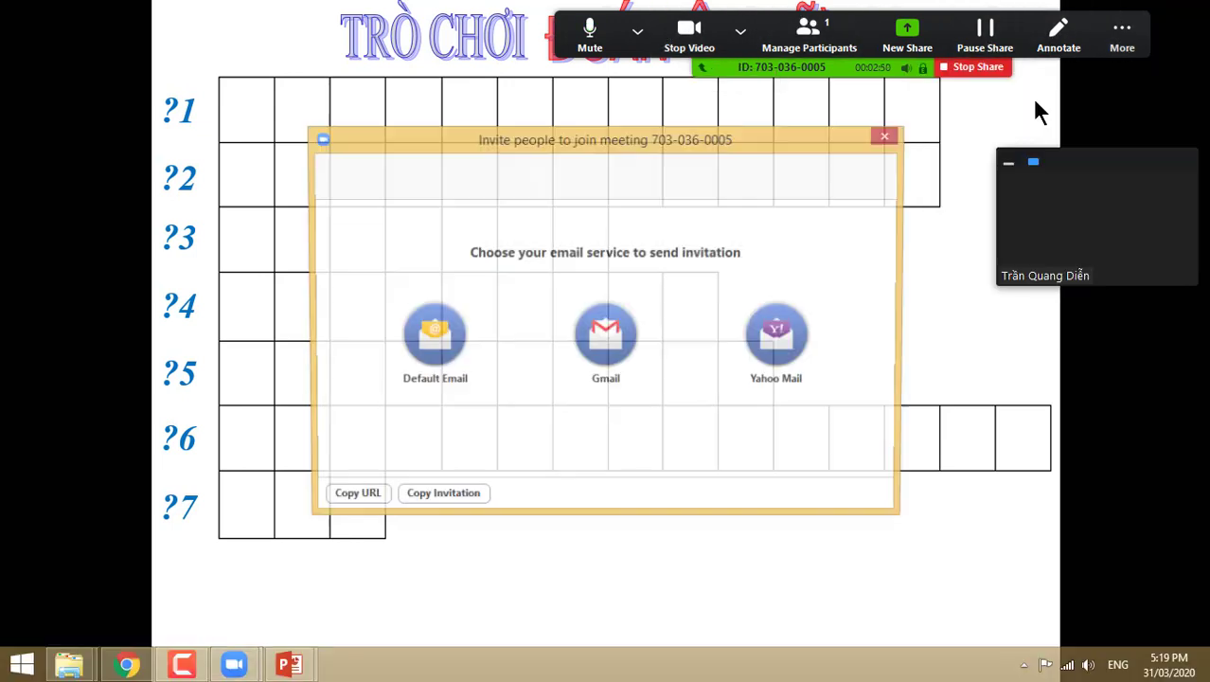
{"action": "left_click", "coordinate": [888, 135]}
{"action": "left_click", "coordinate": [1121, 47]}
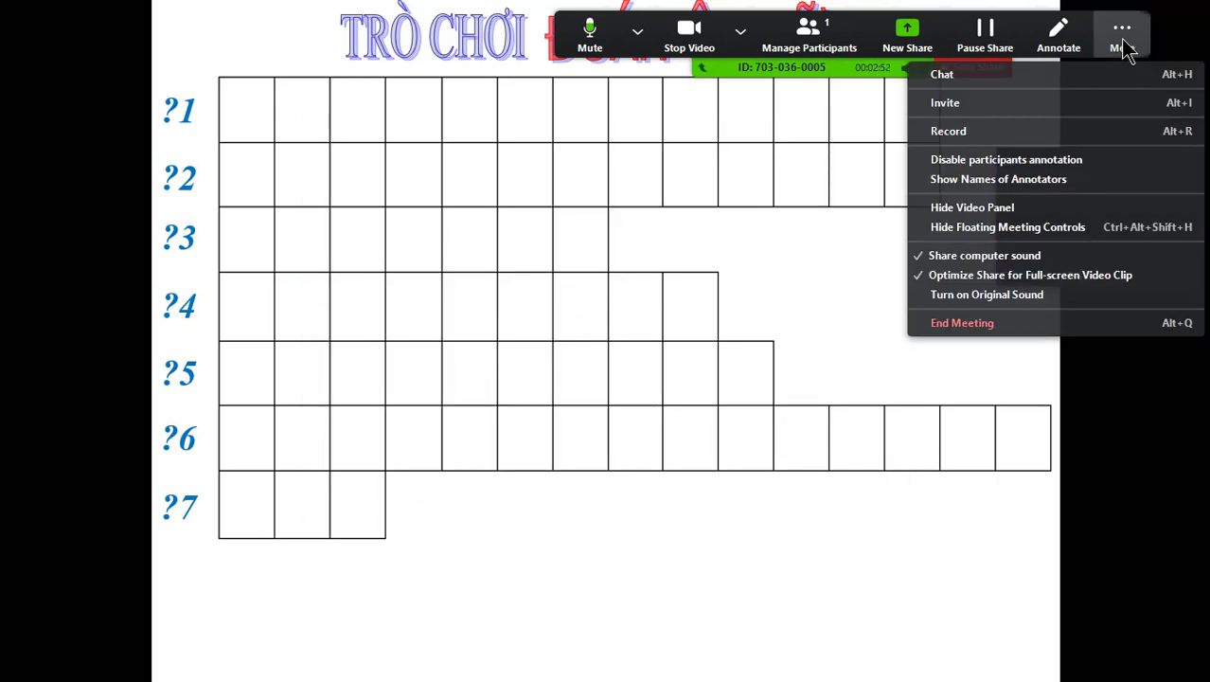
{"action": "left_click", "coordinate": [963, 103]}
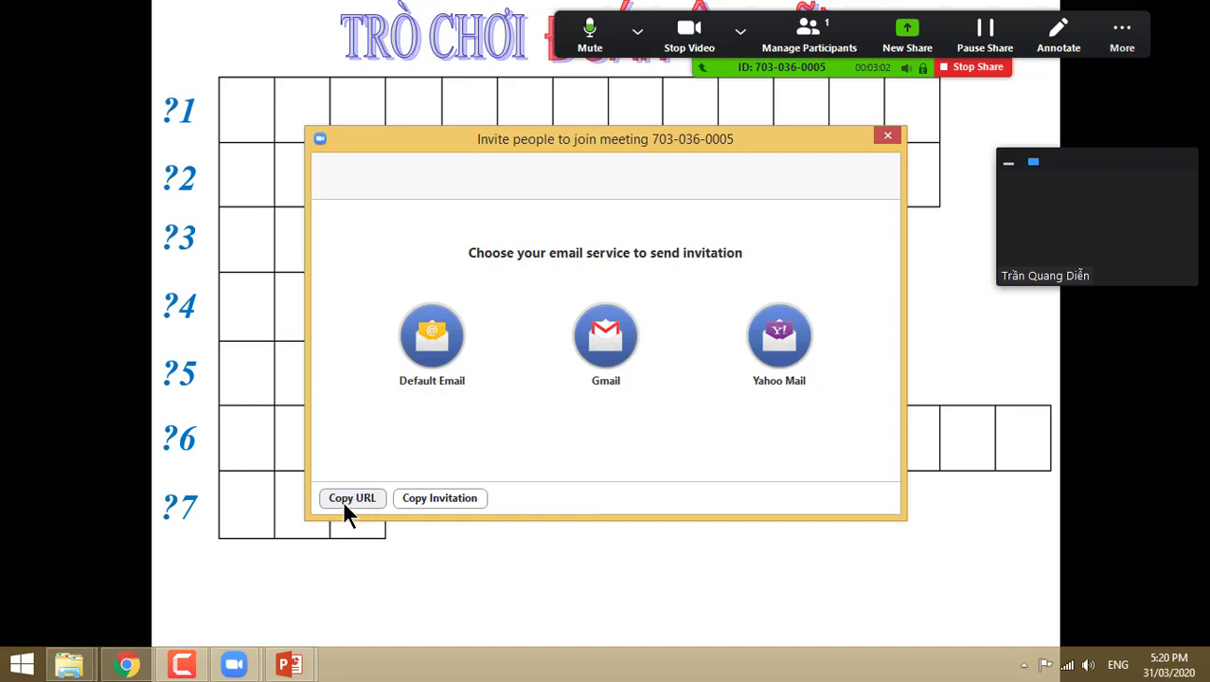
{"action": "left_click", "coordinate": [440, 499]}
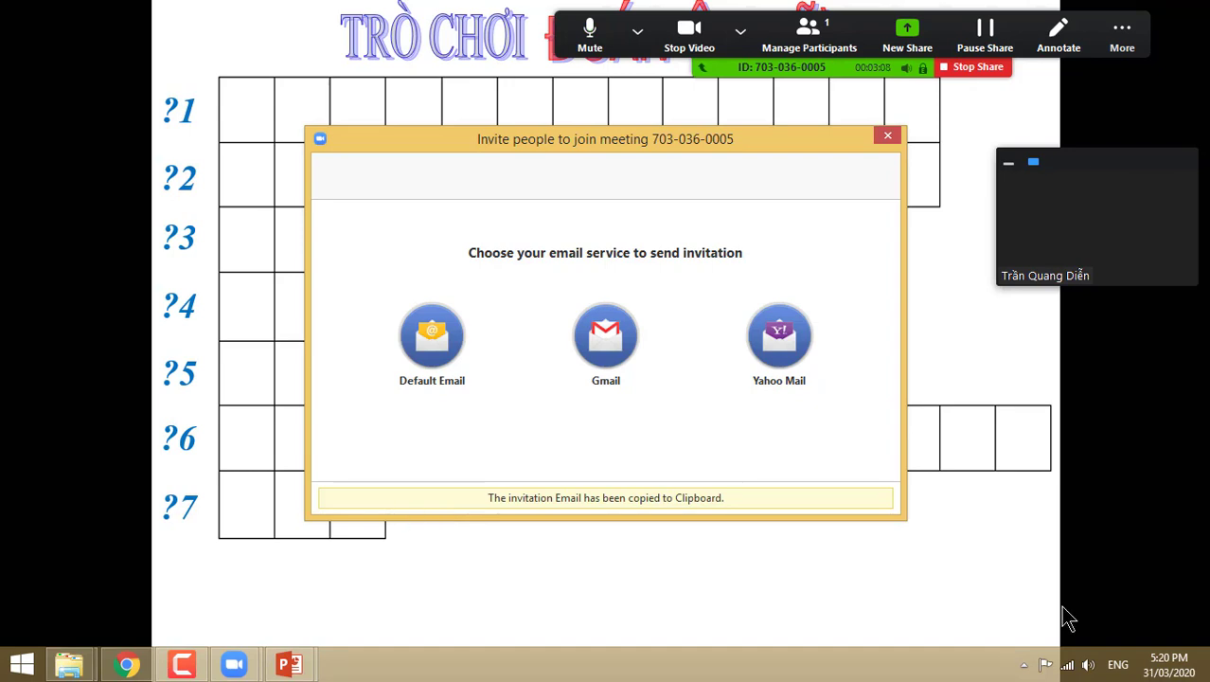
Copy the invitation once more and launch Zalo from the hidden tray icons.
{"action": "left_click", "coordinate": [1024, 665]}
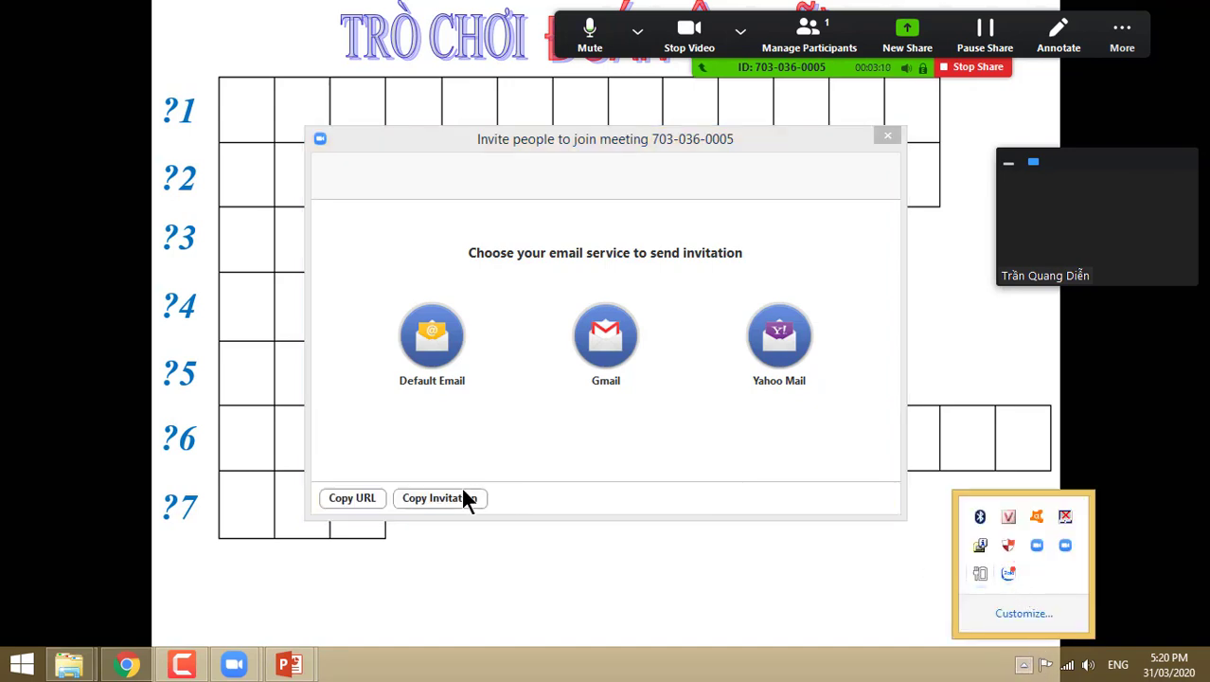
{"action": "left_click", "coordinate": [512, 498]}
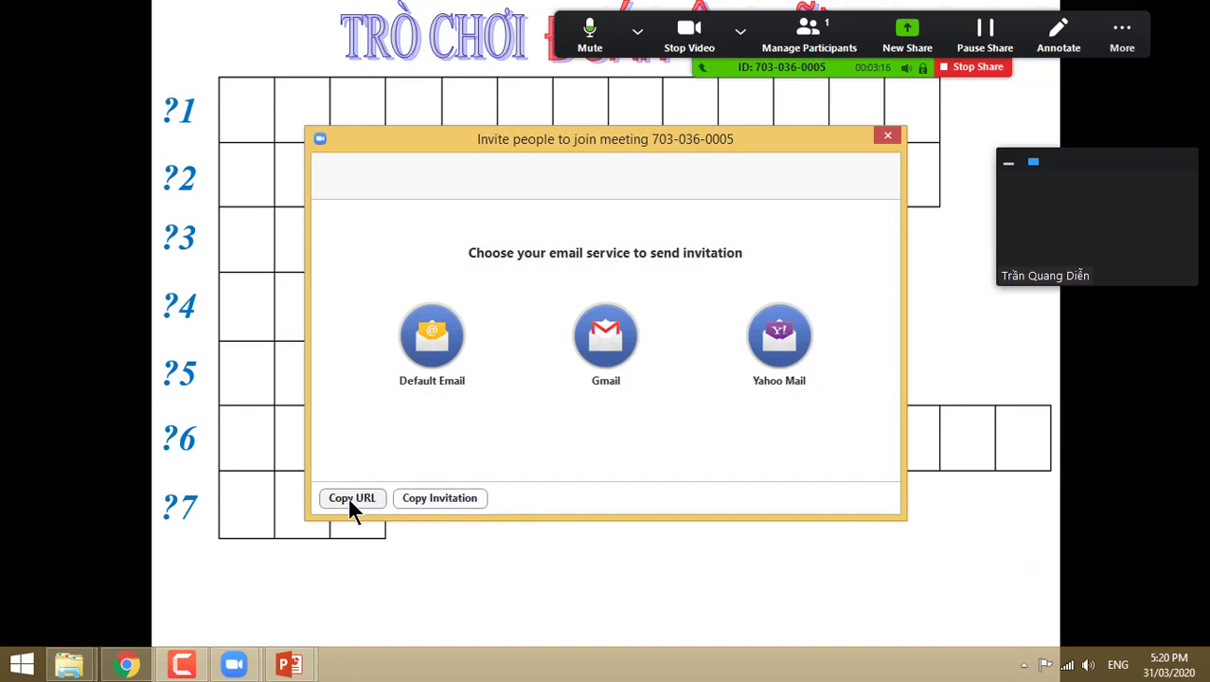
{"action": "left_click", "coordinate": [461, 499]}
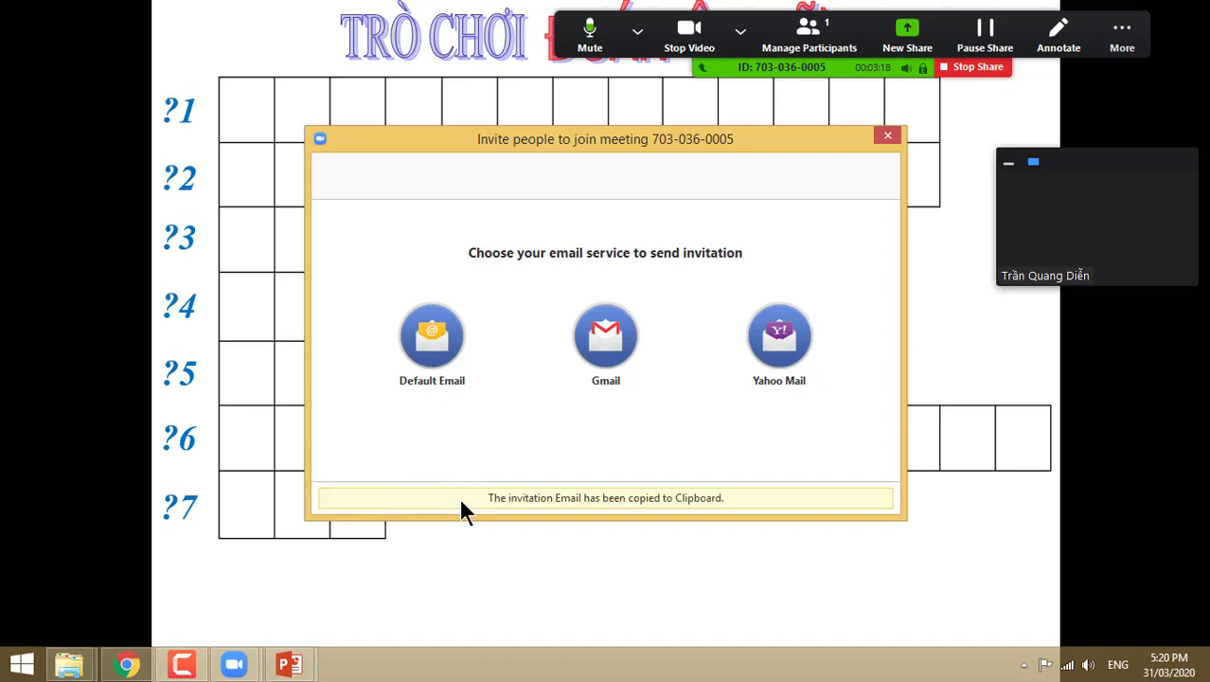
{"action": "left_click", "coordinate": [1024, 665]}
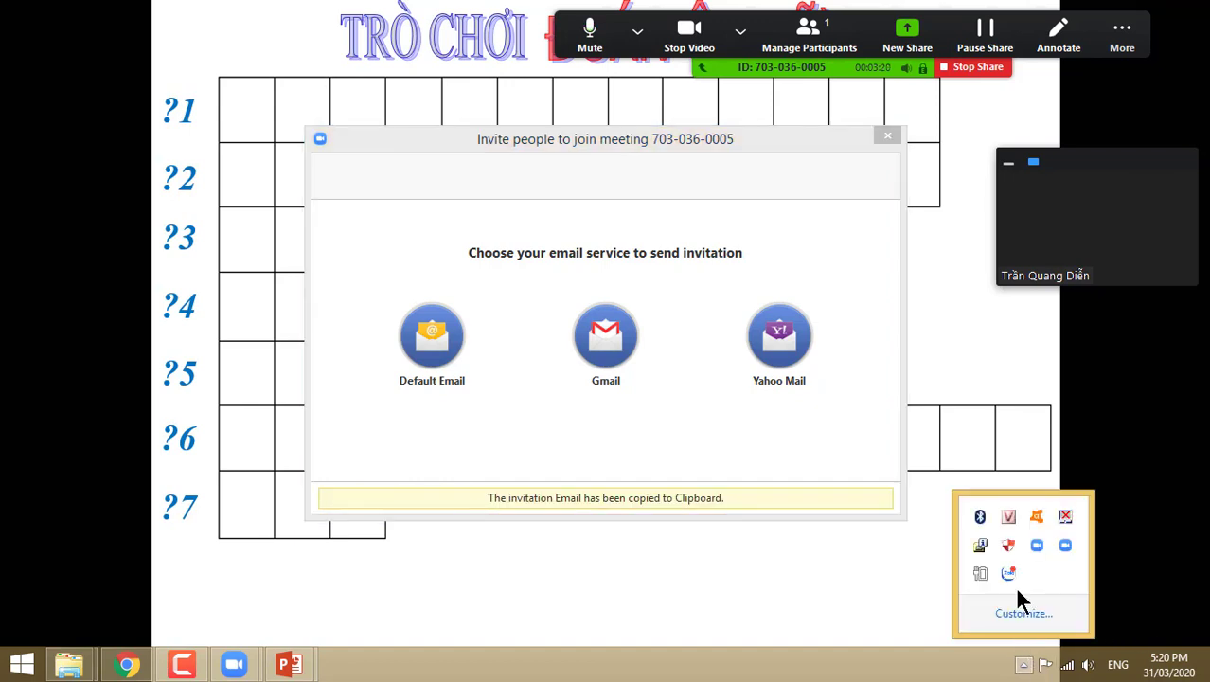
{"action": "left_click", "coordinate": [1008, 574]}
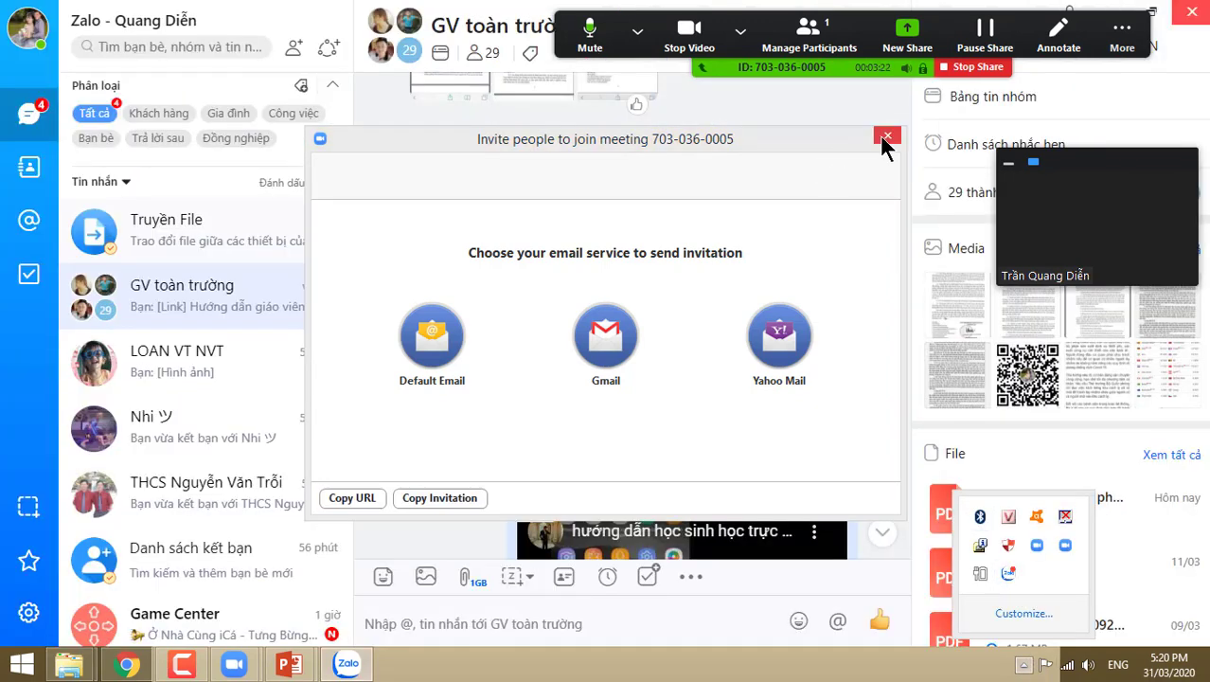
Paste and send the Zoom invitation in a contact's Zalo chat, which comes back undelivered.
{"action": "left_click", "coordinate": [882, 138]}
{"action": "scroll", "coordinate": [235, 417], "scroll_direction": "down", "scroll_amount": 3}
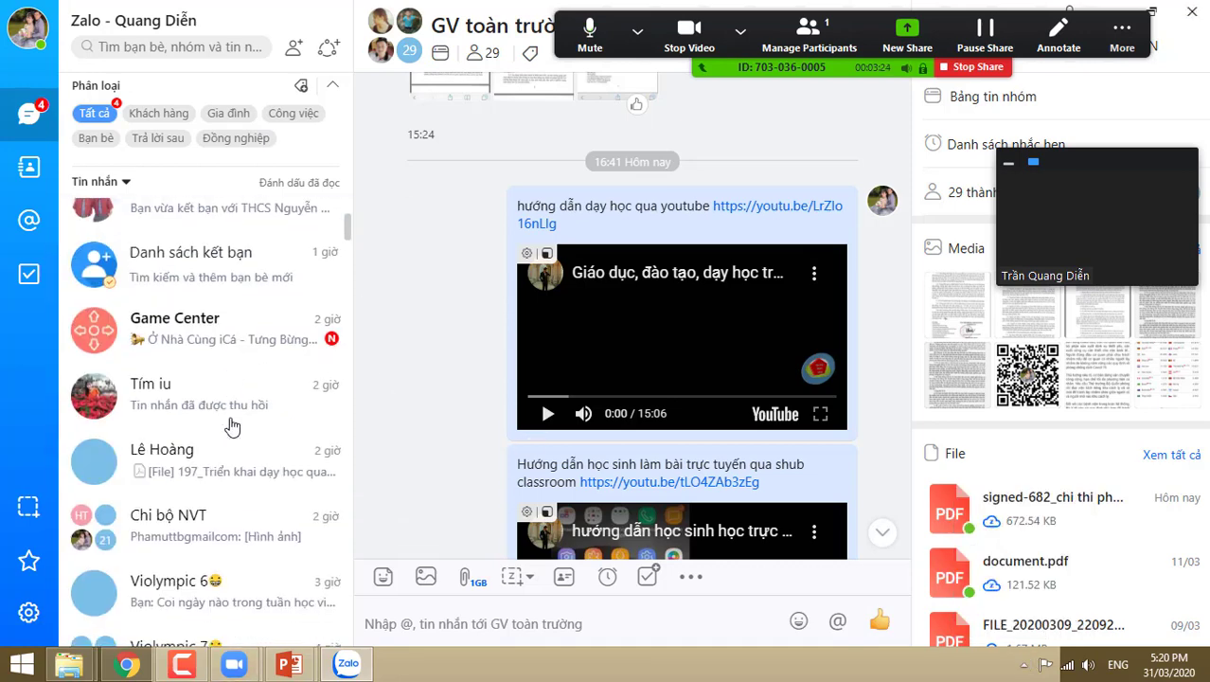
{"action": "left_click", "coordinate": [141, 386]}
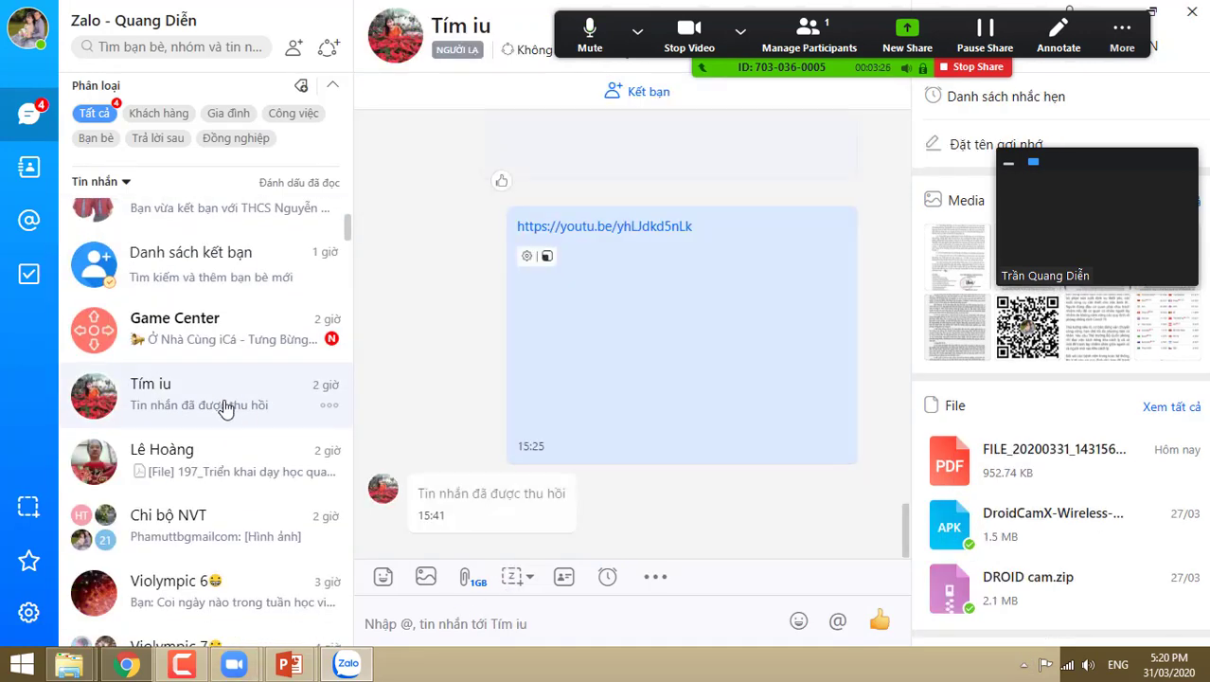
{"action": "left_click", "coordinate": [545, 630]}
{"action": "key", "text": "ctrl+v"}
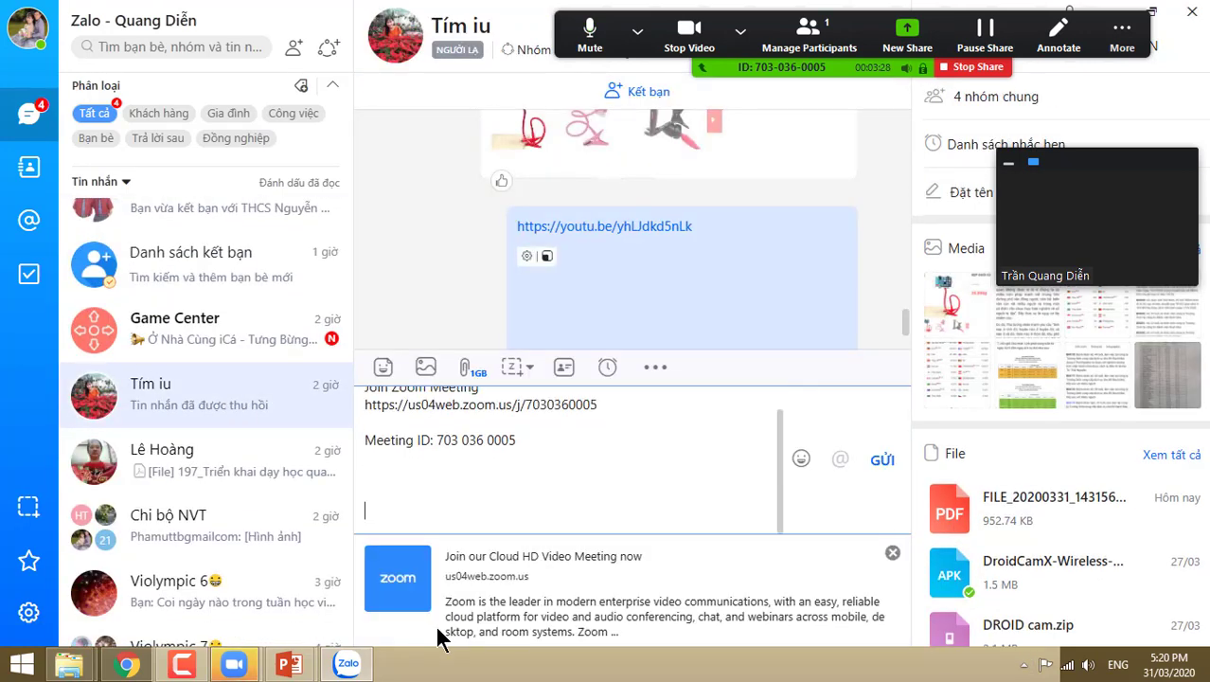
{"action": "key", "text": "Return"}
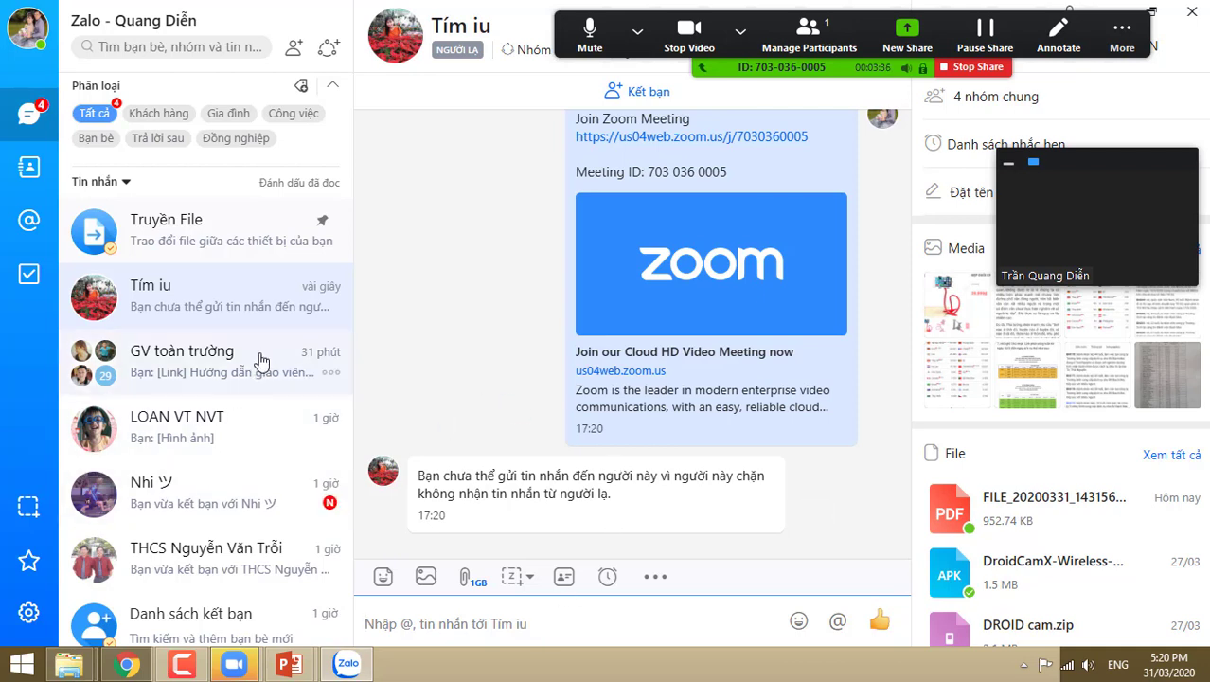
{"action": "scroll", "coordinate": [249, 352], "scroll_direction": "down", "scroll_amount": 3}
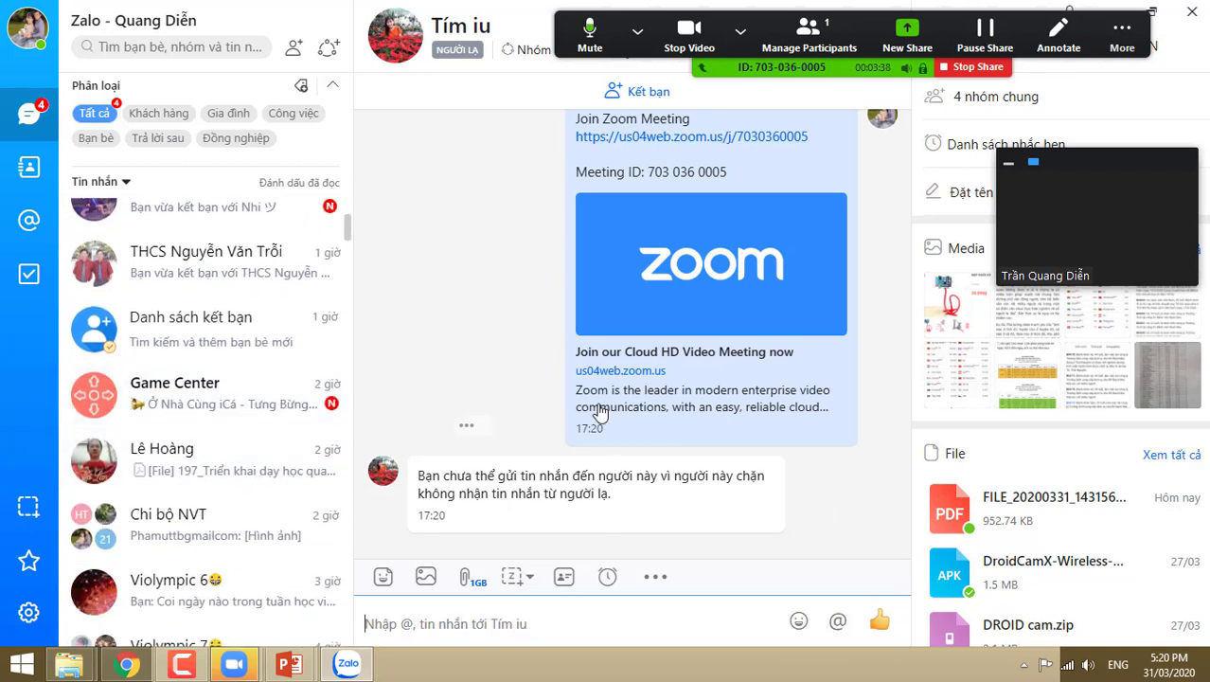
{"action": "scroll", "coordinate": [262, 418], "scroll_direction": "up", "scroll_amount": 3}
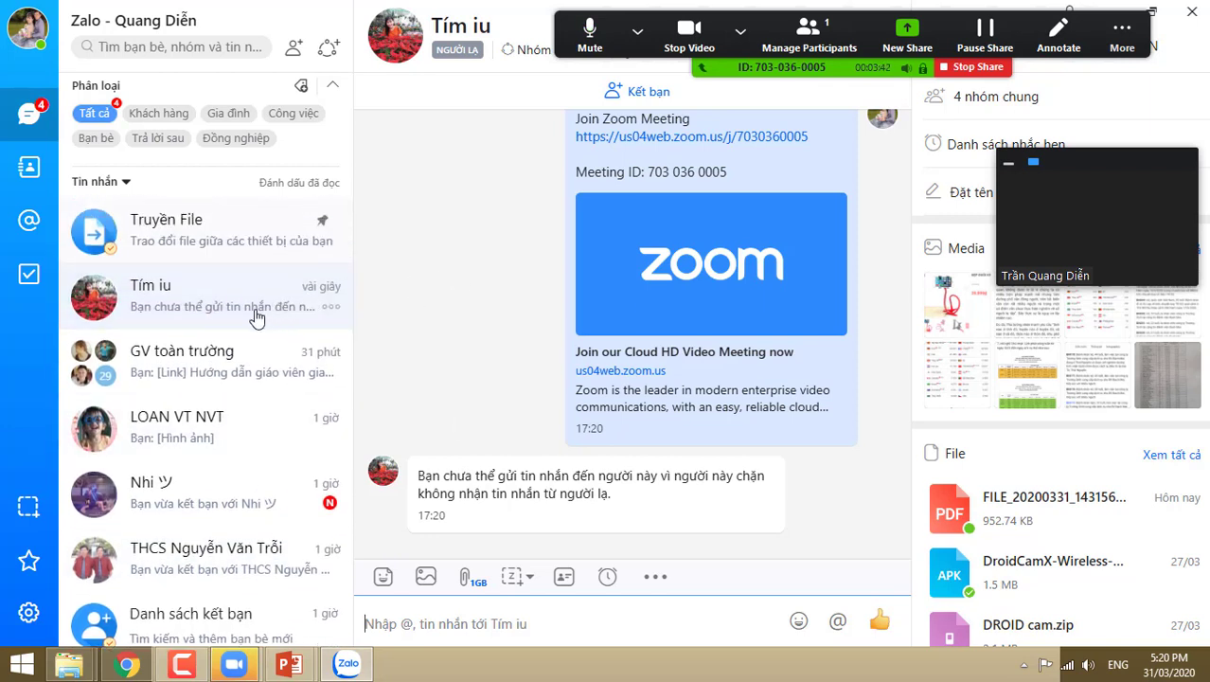
Search Zalo for 'THCS', send the invitation to the school contact, and close Zalo.
{"action": "left_click", "coordinate": [212, 49]}
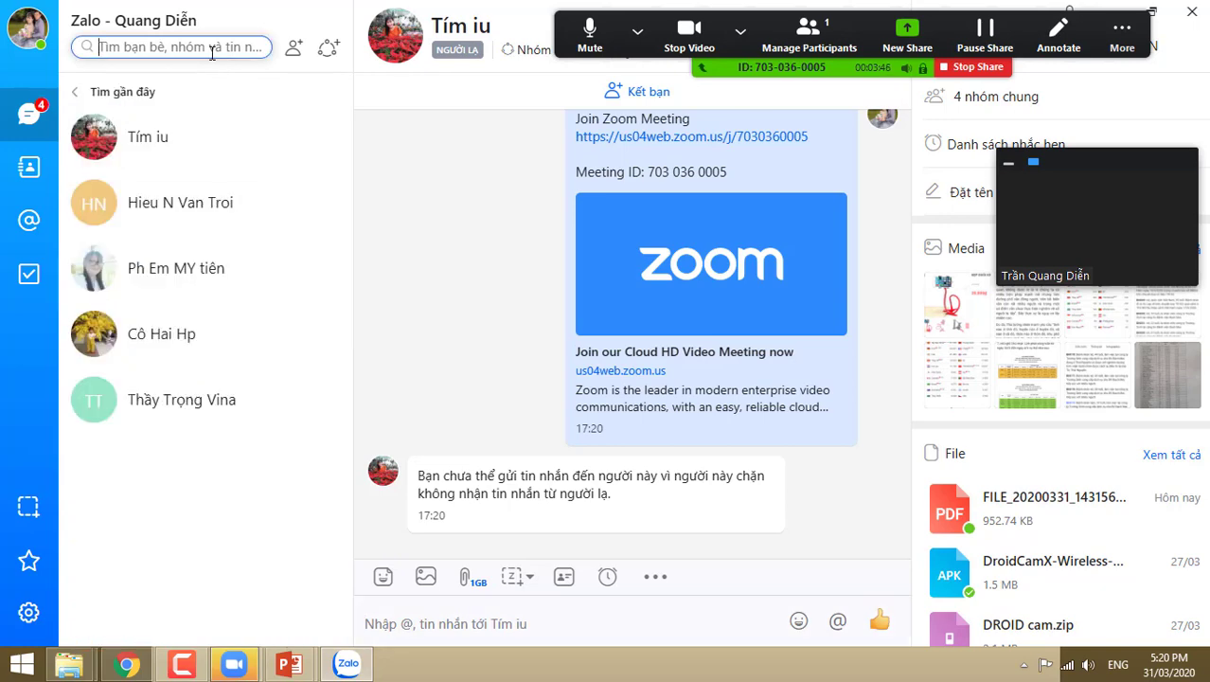
{"action": "type", "text": "tru"}
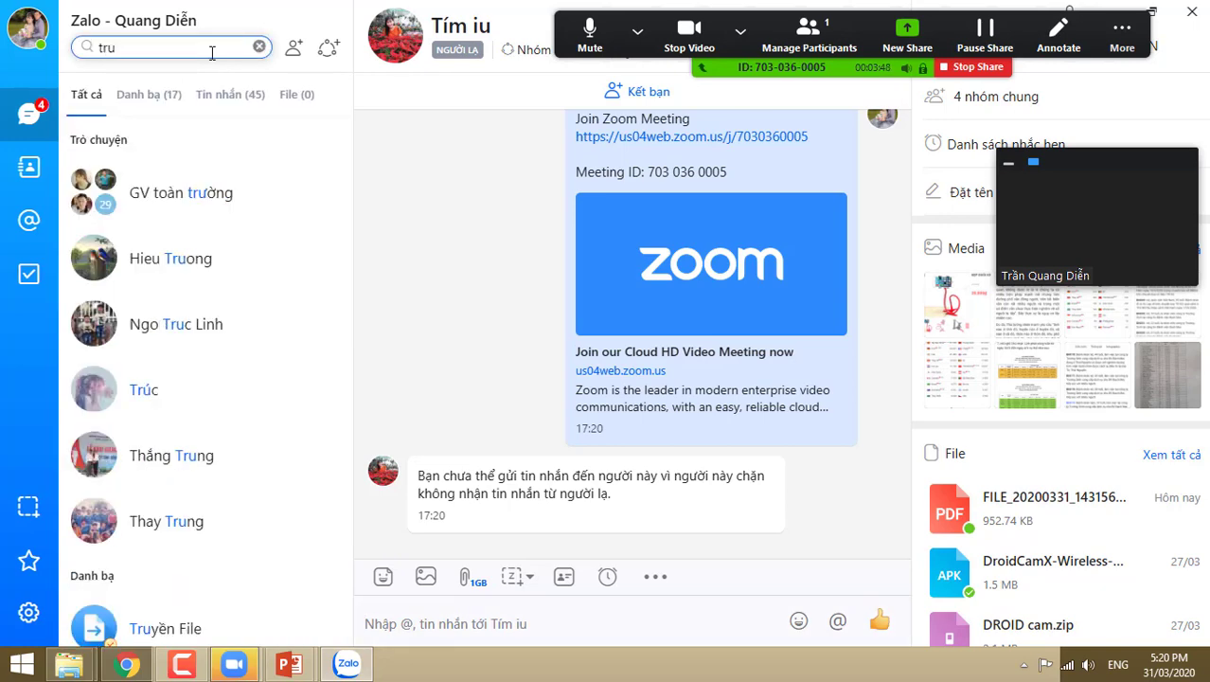
{"action": "key", "text": "BackSpace"}
{"action": "key", "text": "BackSpace"}
{"action": "key", "text": "BackSpace"}
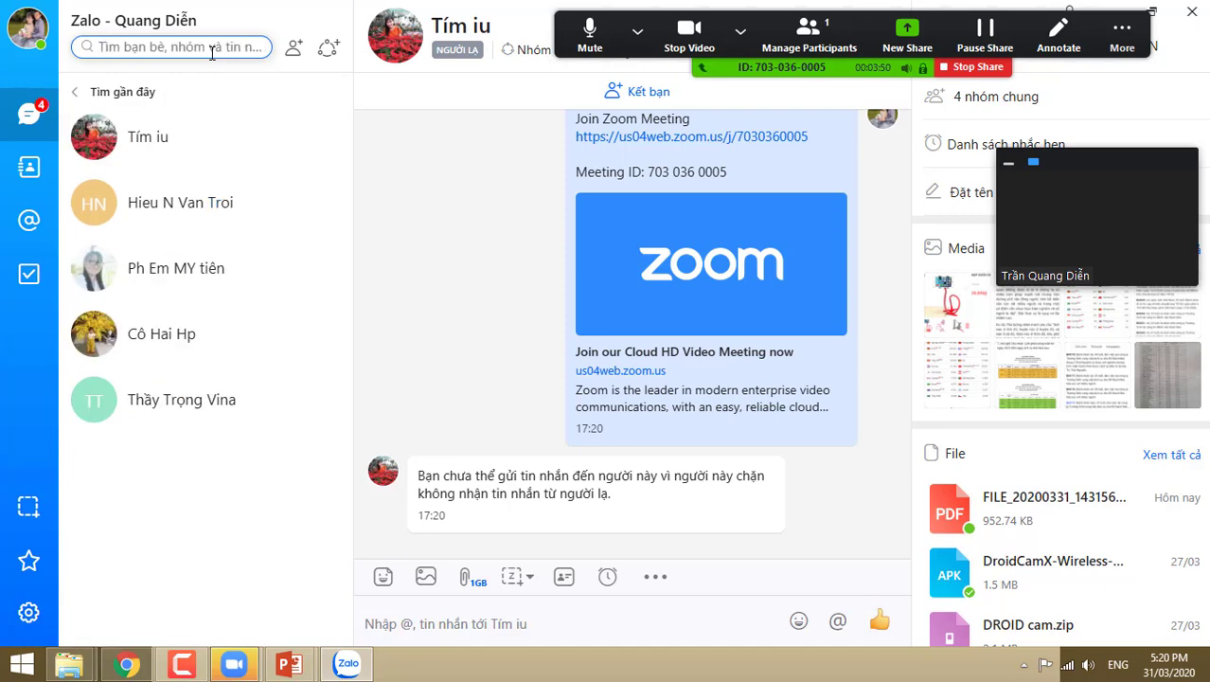
{"action": "type", "text": "TH"}
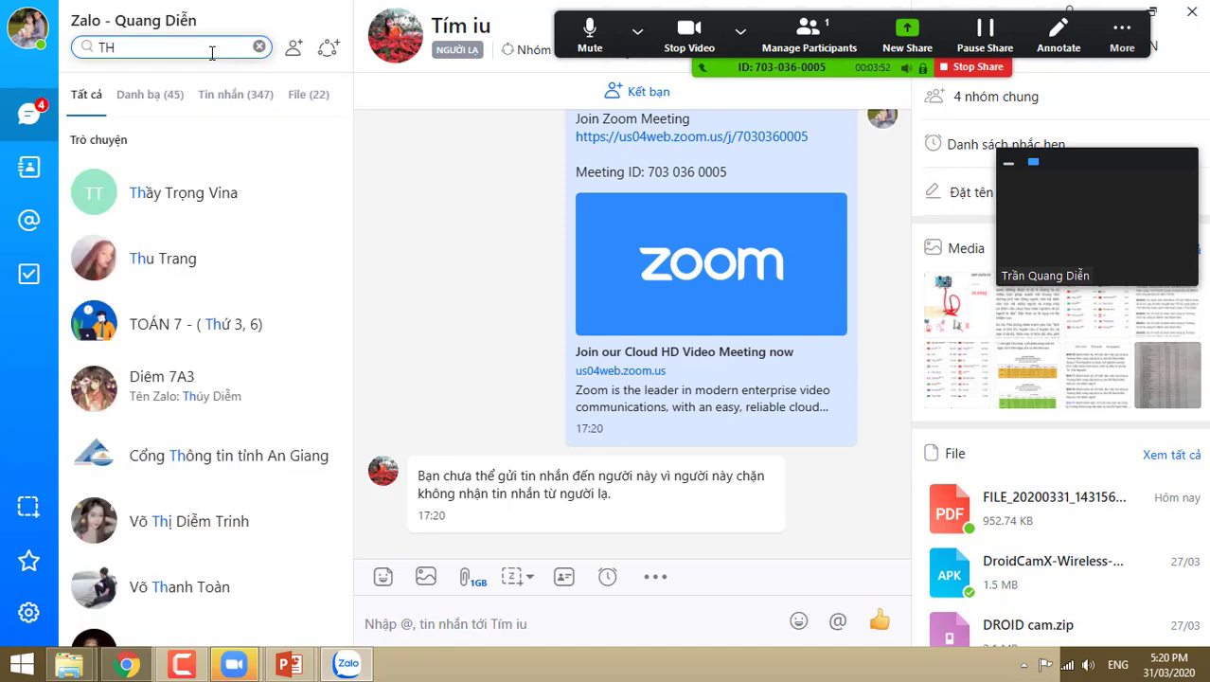
{"action": "type", "text": "CS"}
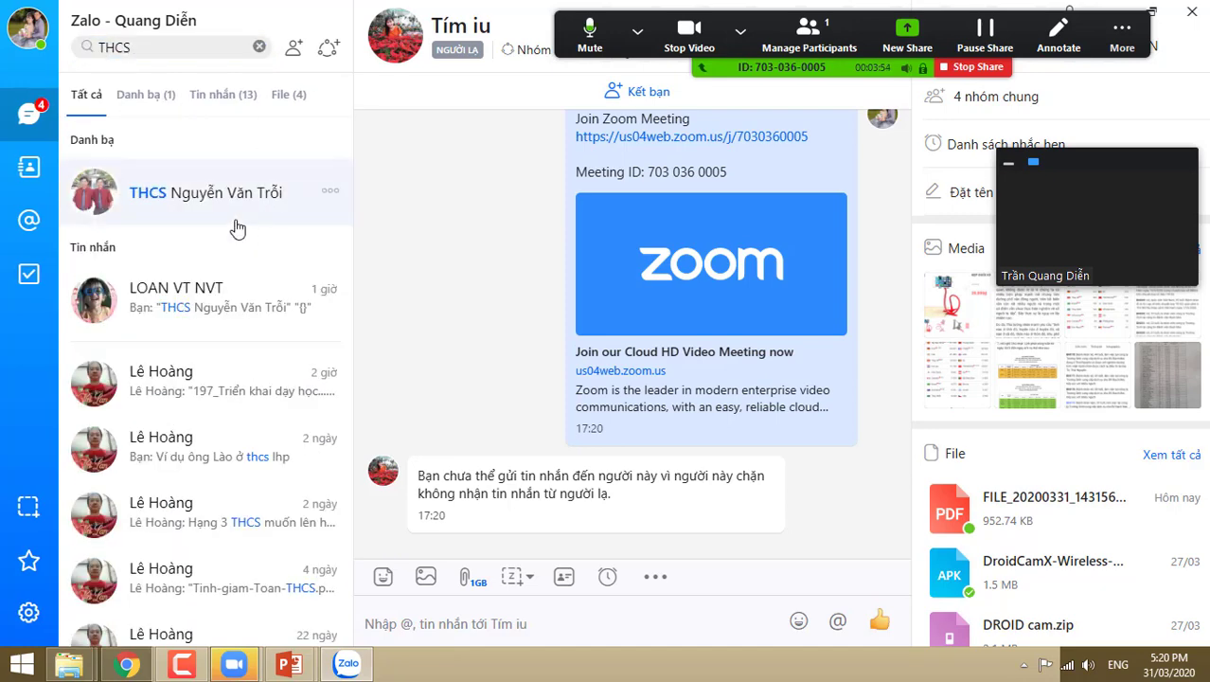
{"action": "left_click", "coordinate": [238, 226]}
{"action": "left_click", "coordinate": [462, 614]}
{"action": "key", "text": "ctrl+v"}
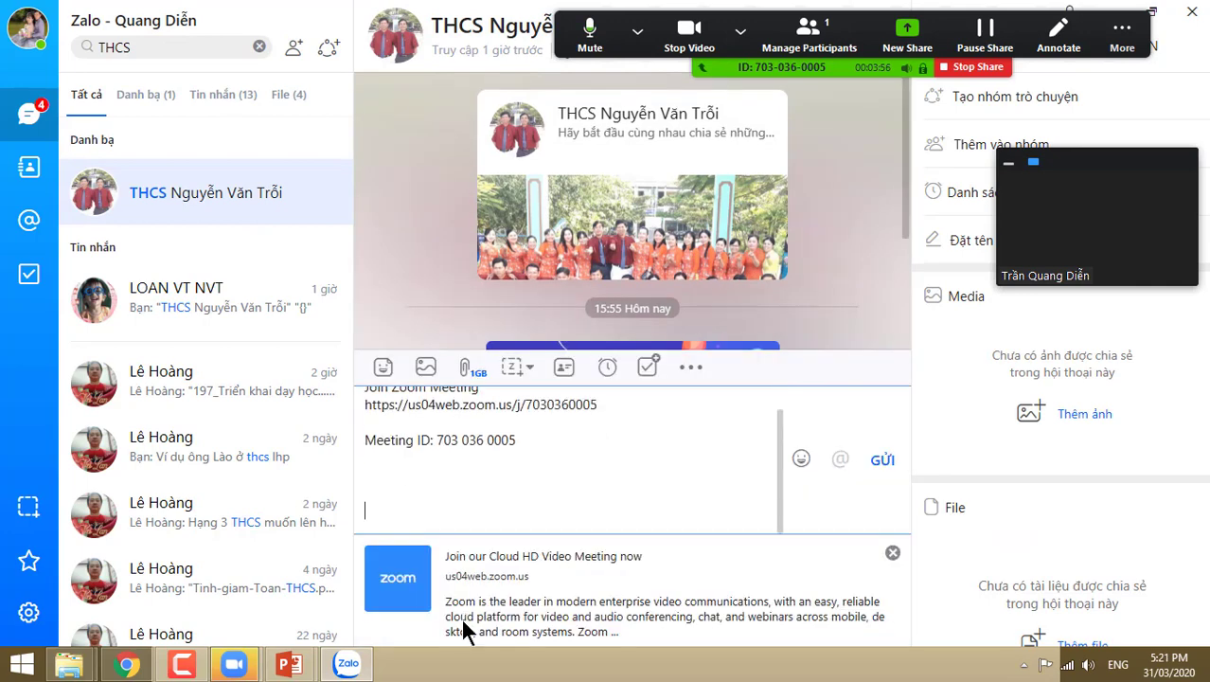
{"action": "key", "text": "Return"}
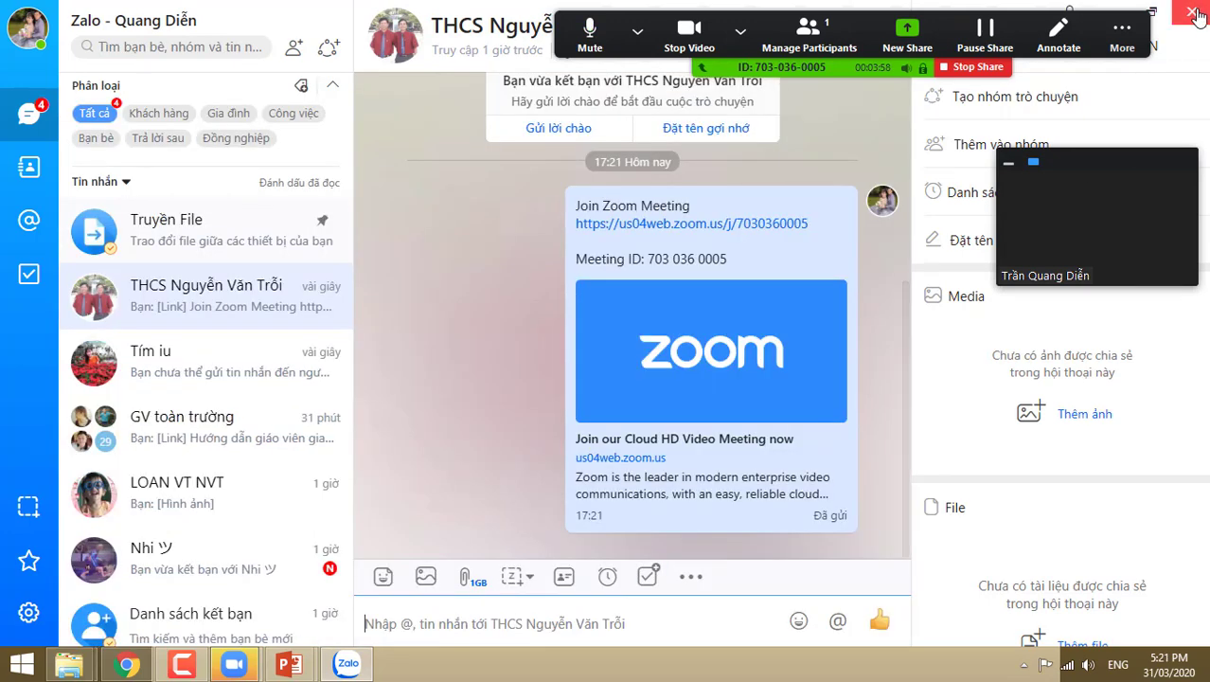
{"action": "left_click", "coordinate": [1192, 12]}
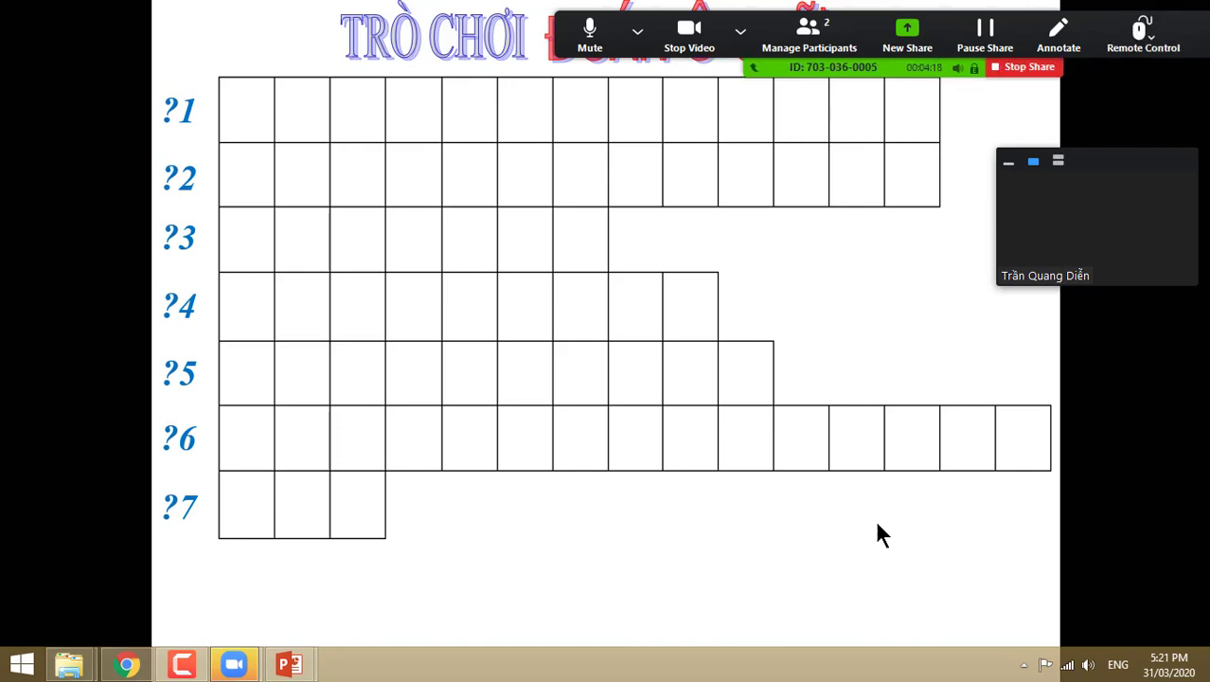
Check the participants list and More menu, then show both video tiles in the panel.
{"action": "left_click", "coordinate": [806, 38]}
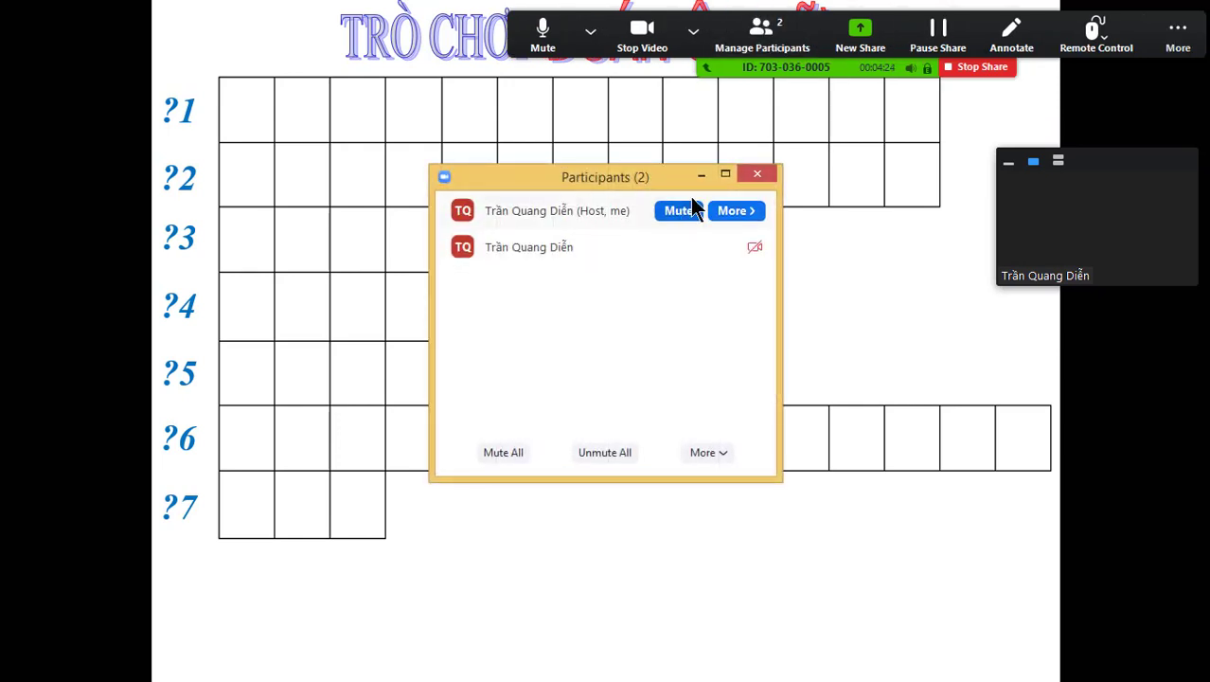
{"action": "left_click", "coordinate": [757, 174]}
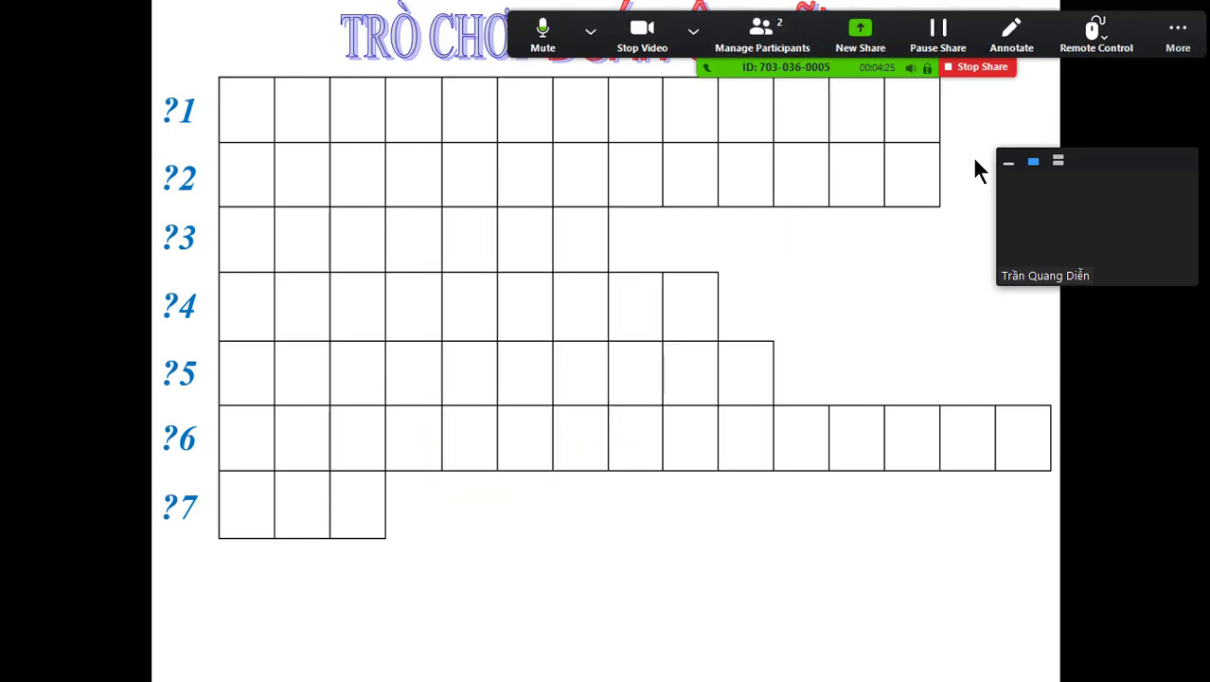
{"action": "left_click", "coordinate": [1190, 45]}
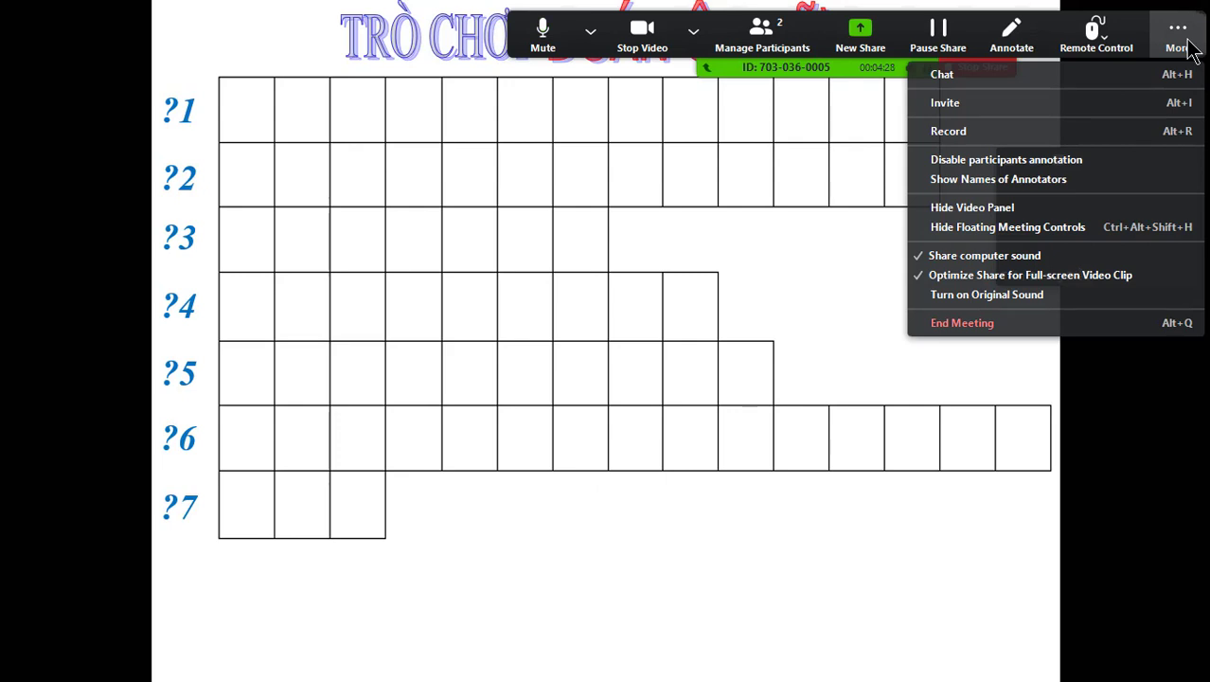
{"action": "left_click", "coordinate": [1135, 405]}
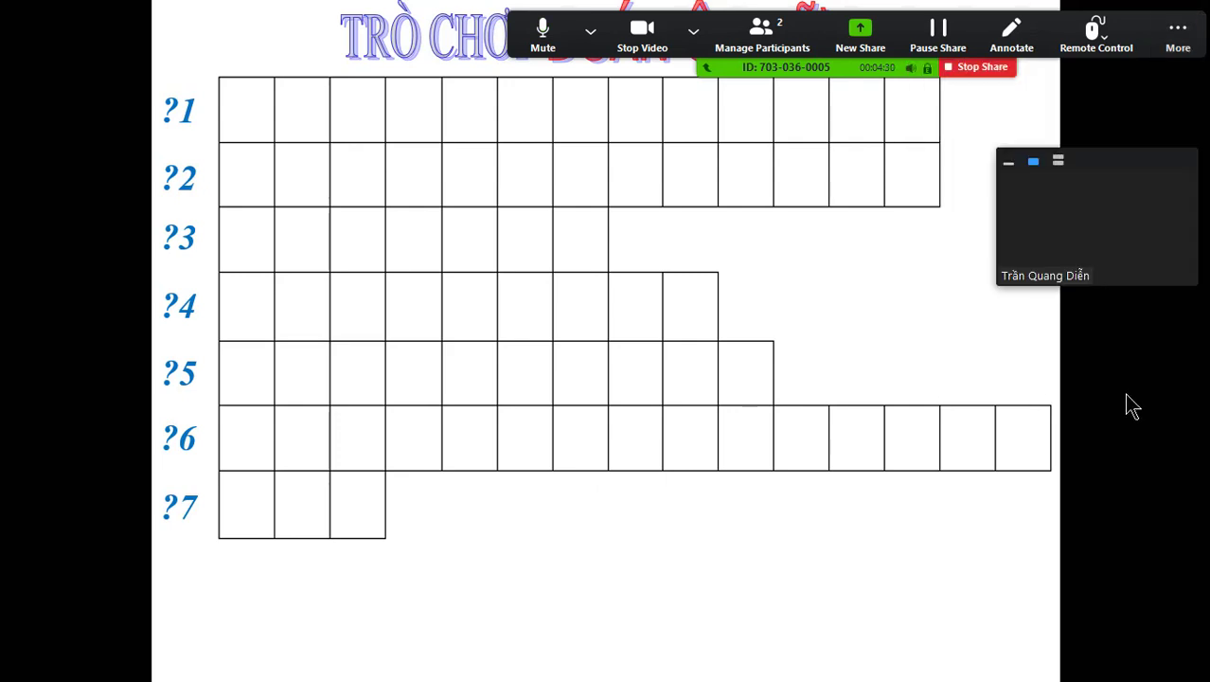
{"action": "left_click", "coordinate": [1179, 38]}
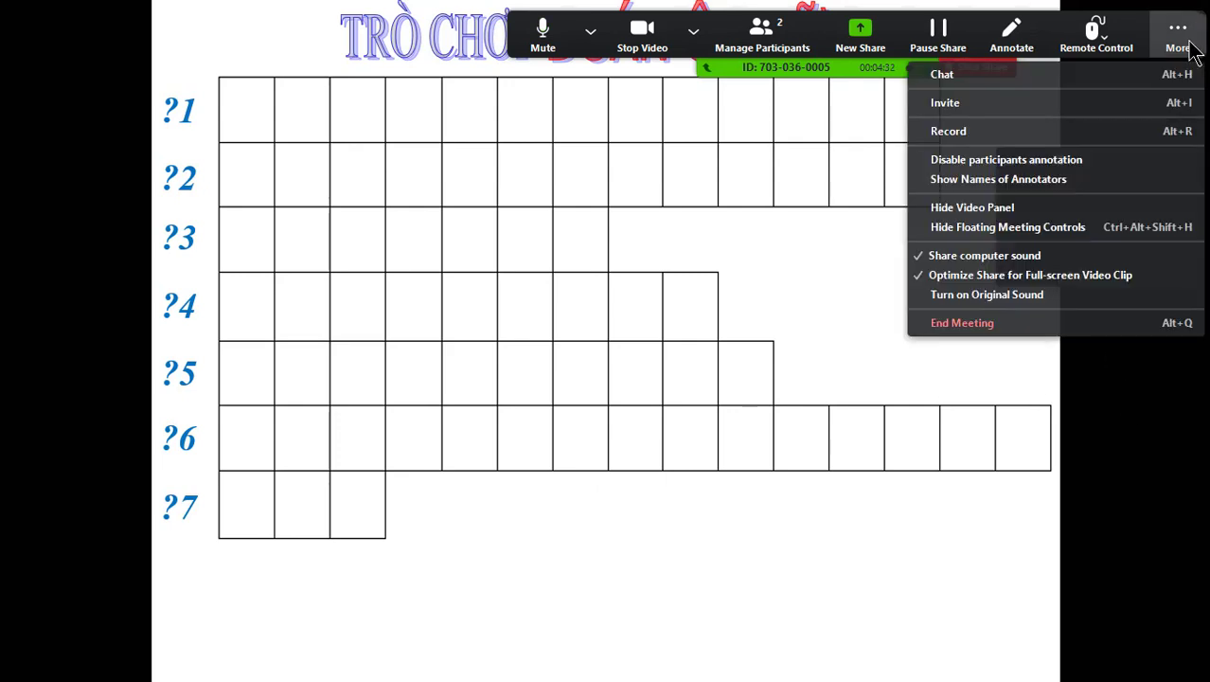
{"action": "left_click", "coordinate": [1137, 438]}
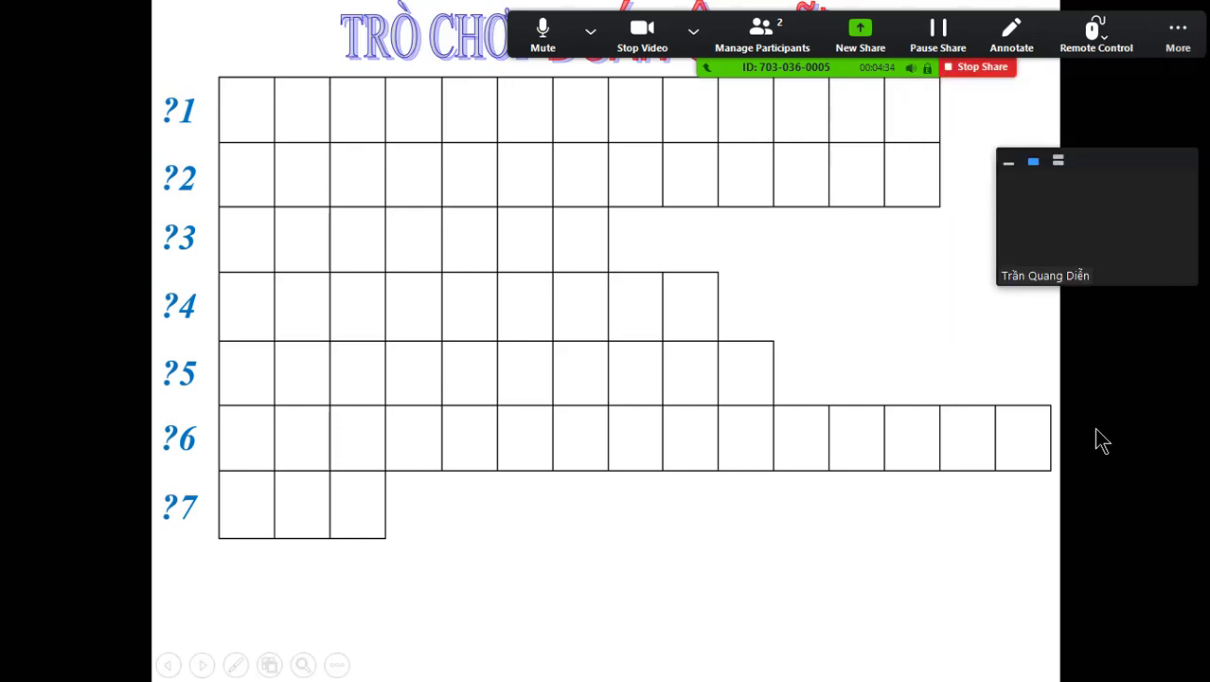
{"action": "left_click", "coordinate": [1060, 163]}
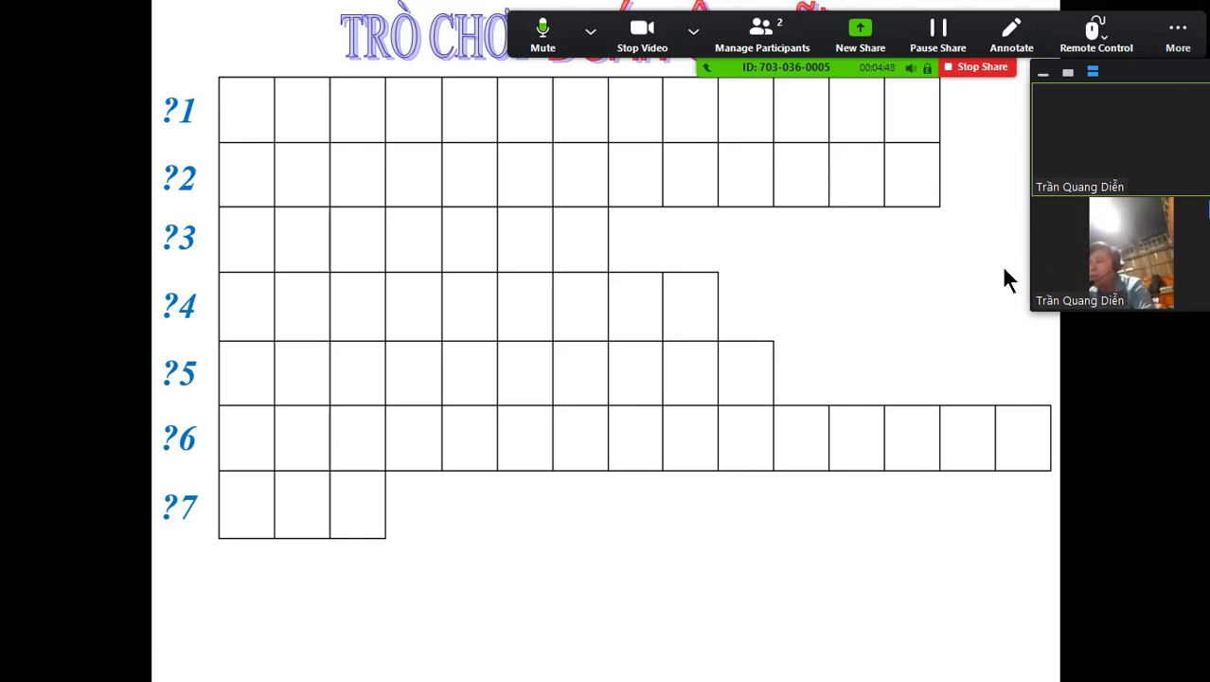
Pin the participant's video, move the video panel aside, and stop sharing the slideshow.
{"action": "right_click", "coordinate": [1142, 244]}
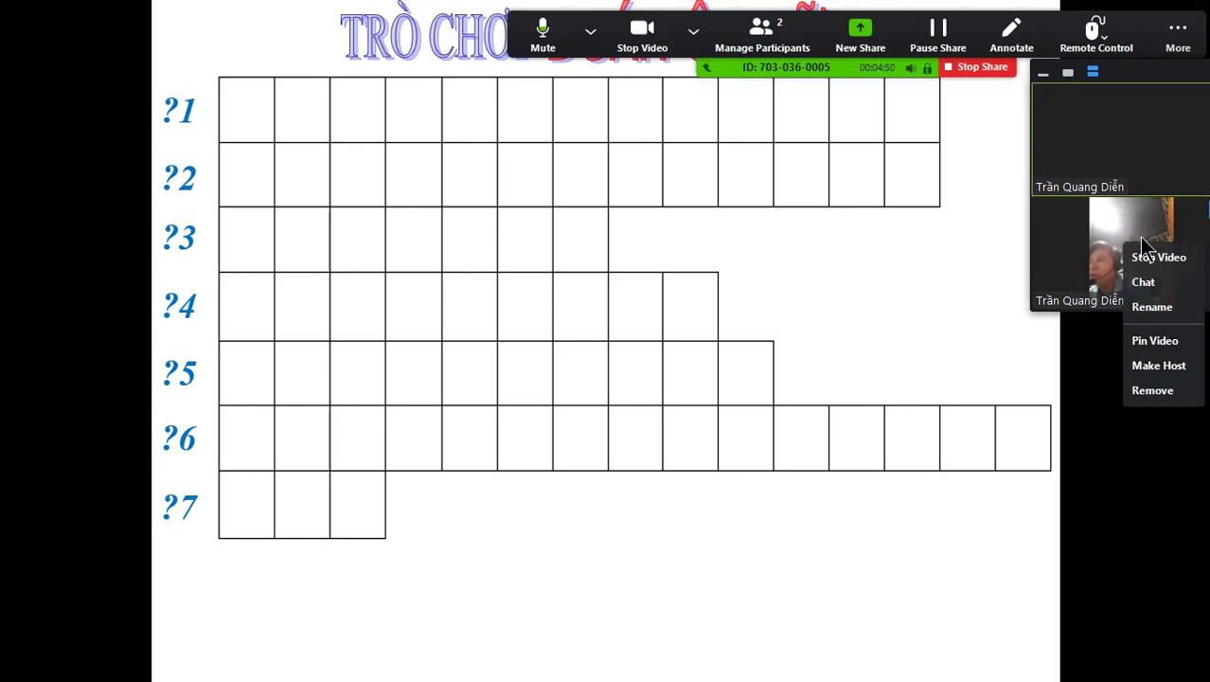
{"action": "left_click", "coordinate": [1161, 350]}
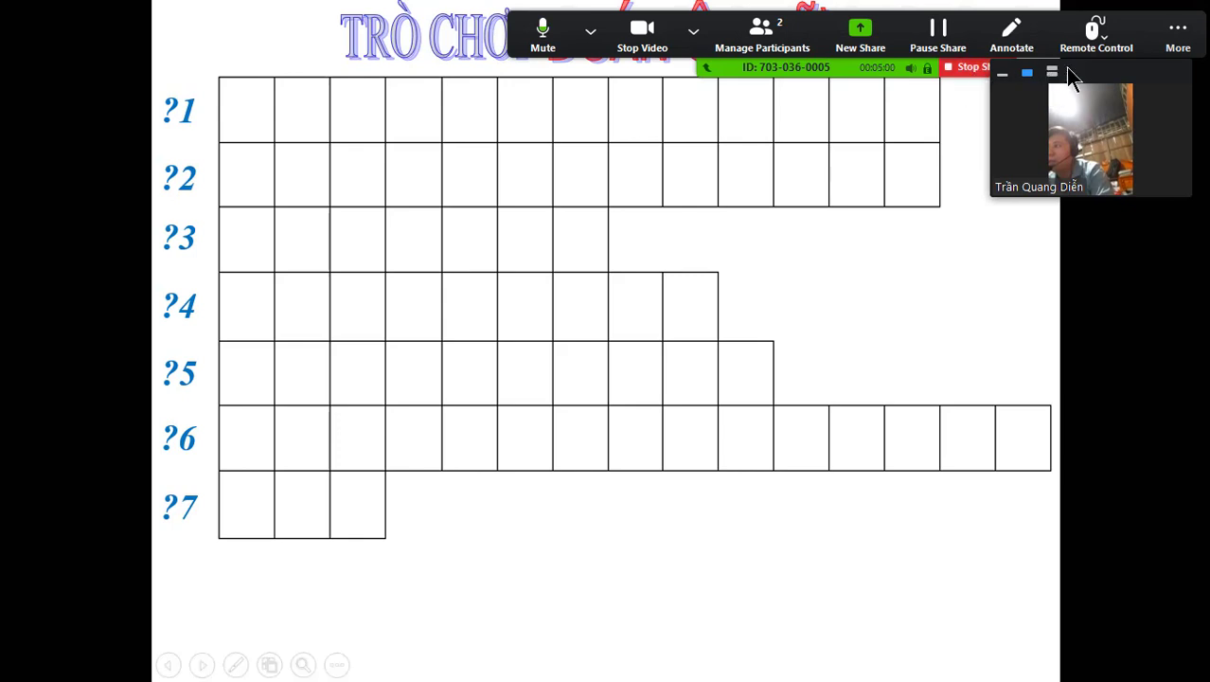
{"action": "left_click_drag", "start_coordinate": [1069, 74], "coordinate": [1107, 149]}
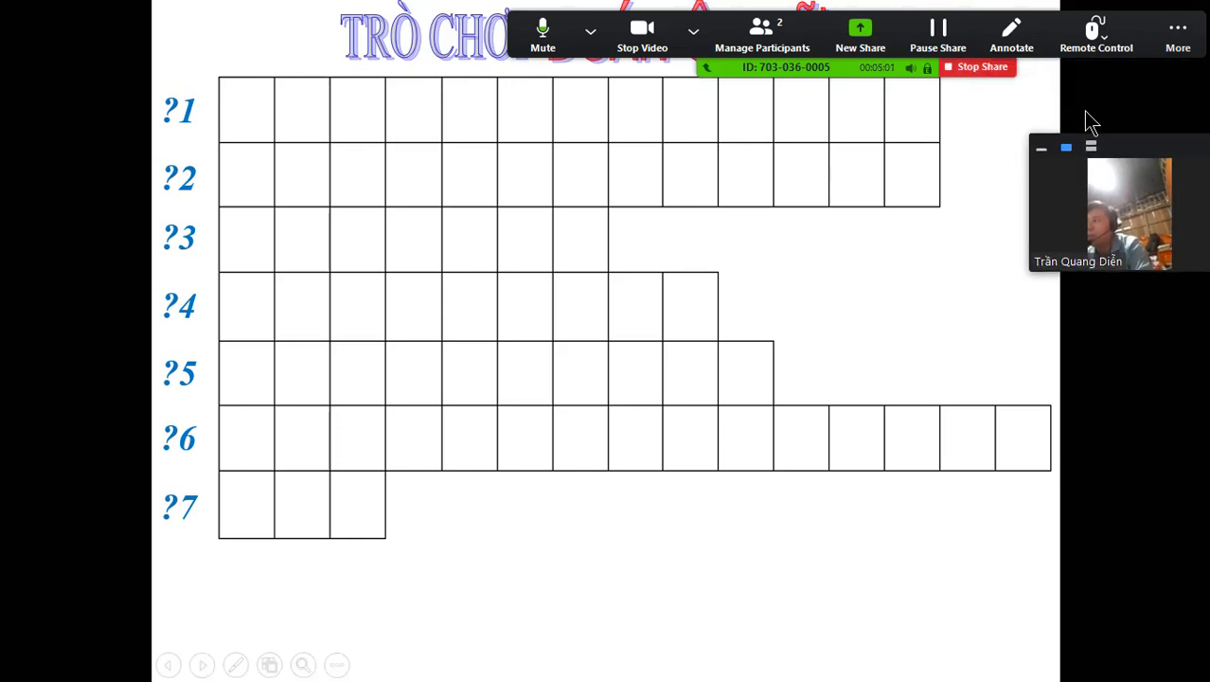
{"action": "left_click", "coordinate": [980, 68]}
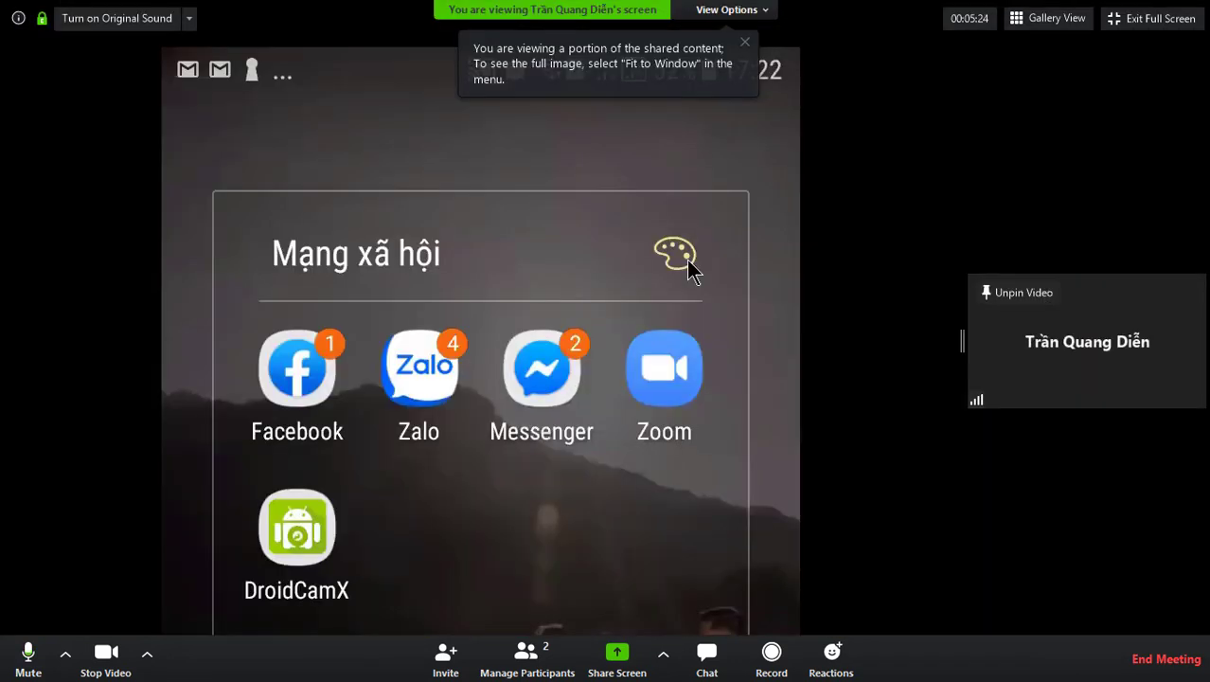
Pan across the participant's shared phone screen showing the red-marked notebook, then unpin their video.
{"action": "left_click_drag", "start_coordinate": [664, 534], "coordinate": [722, 391]}
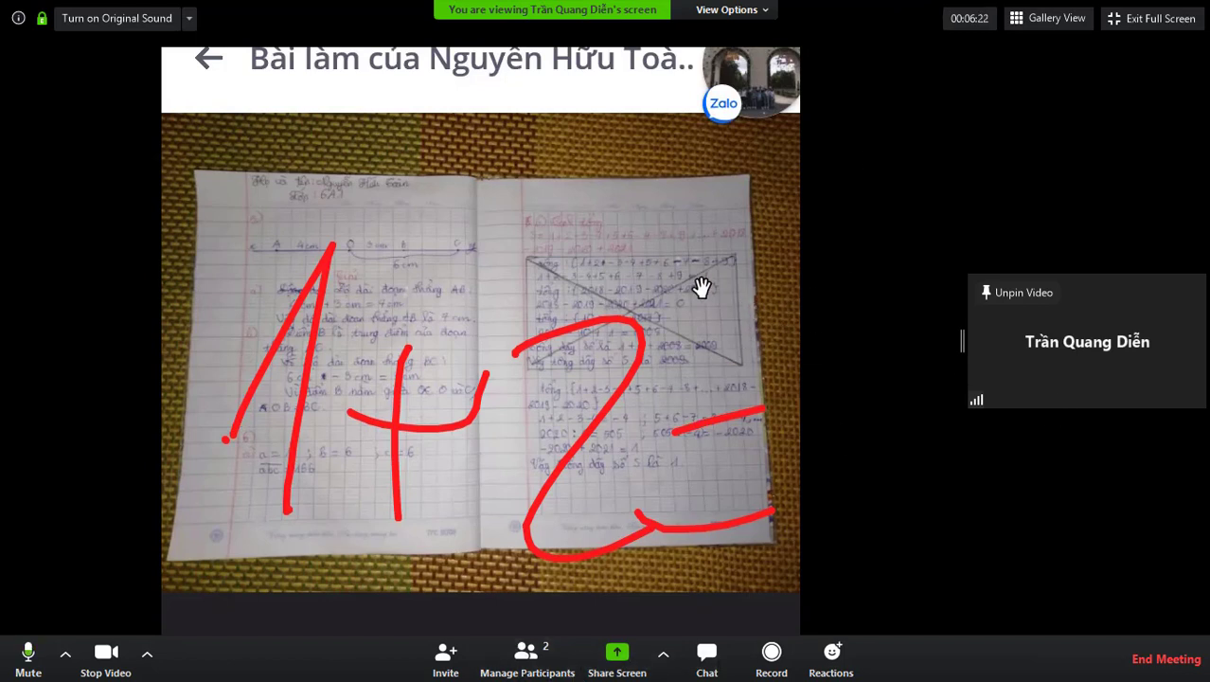
{"action": "left_click", "coordinate": [1025, 300]}
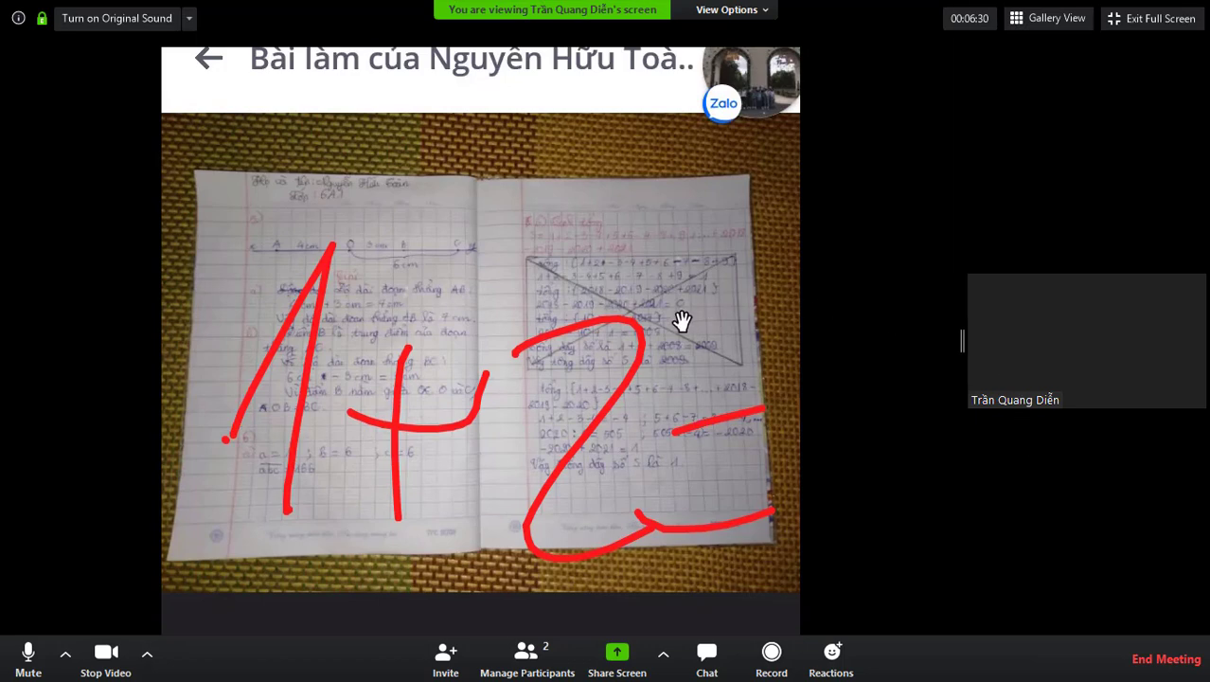
End the participant's share and share the PowerPoint crossword Slide Show window instead.
{"action": "left_click", "coordinate": [623, 667]}
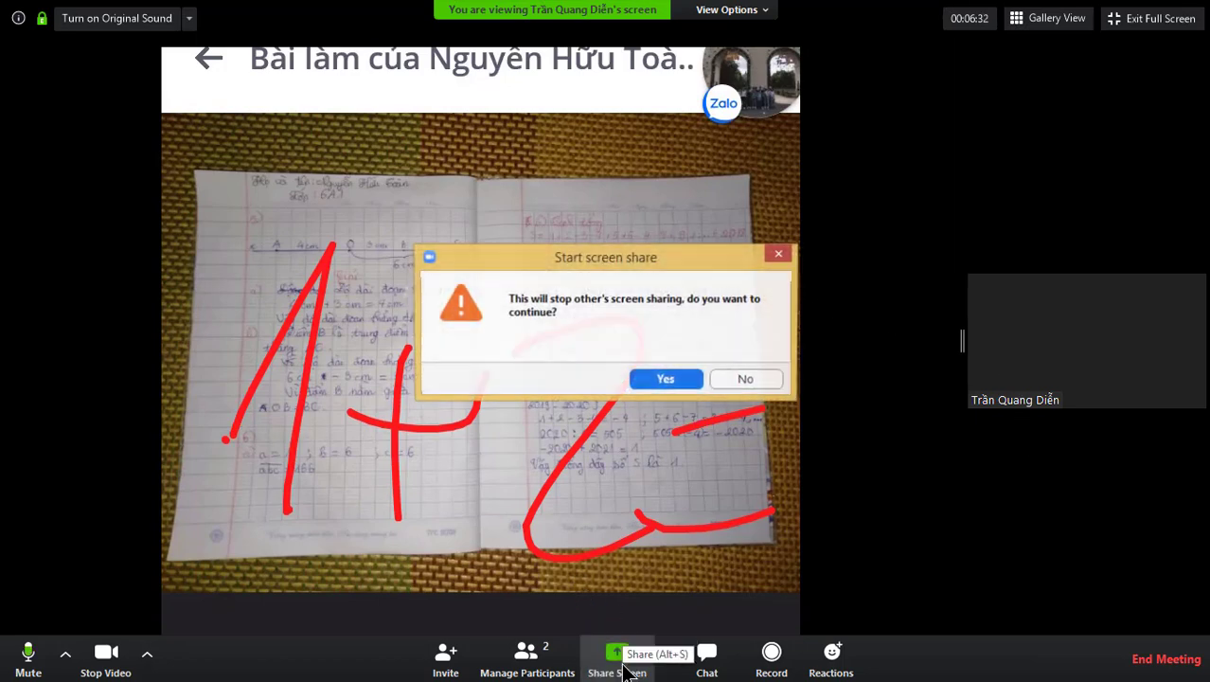
{"action": "left_click", "coordinate": [672, 377]}
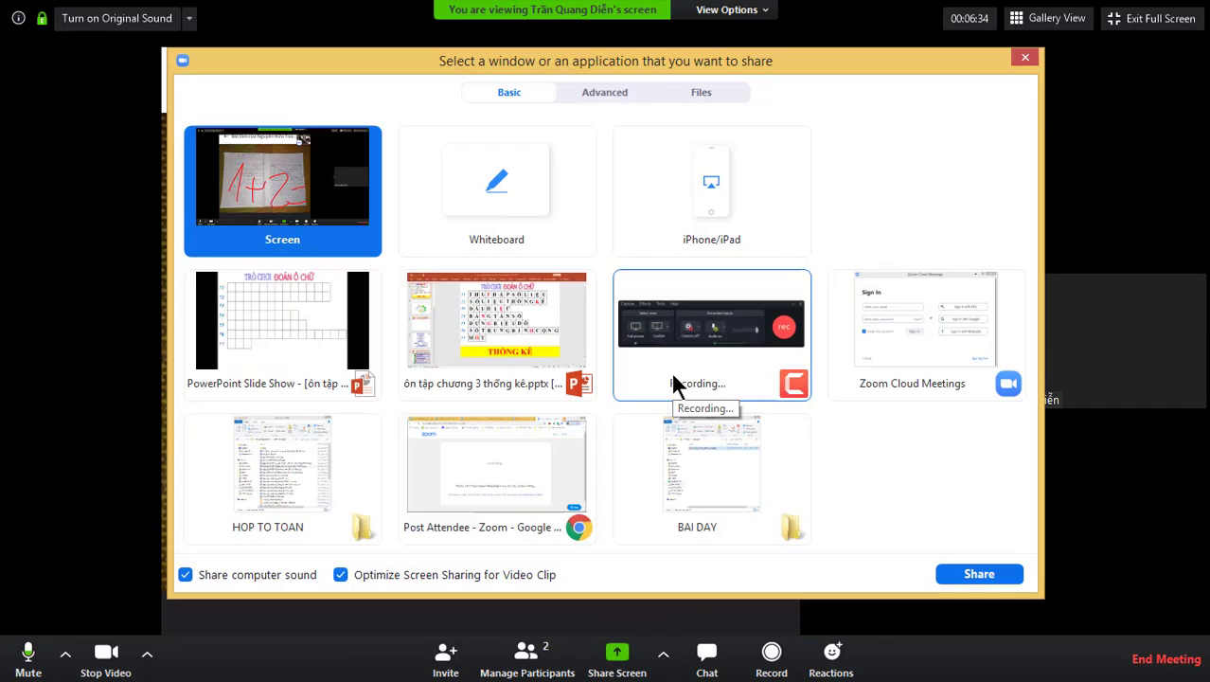
{"action": "left_click", "coordinate": [979, 575]}
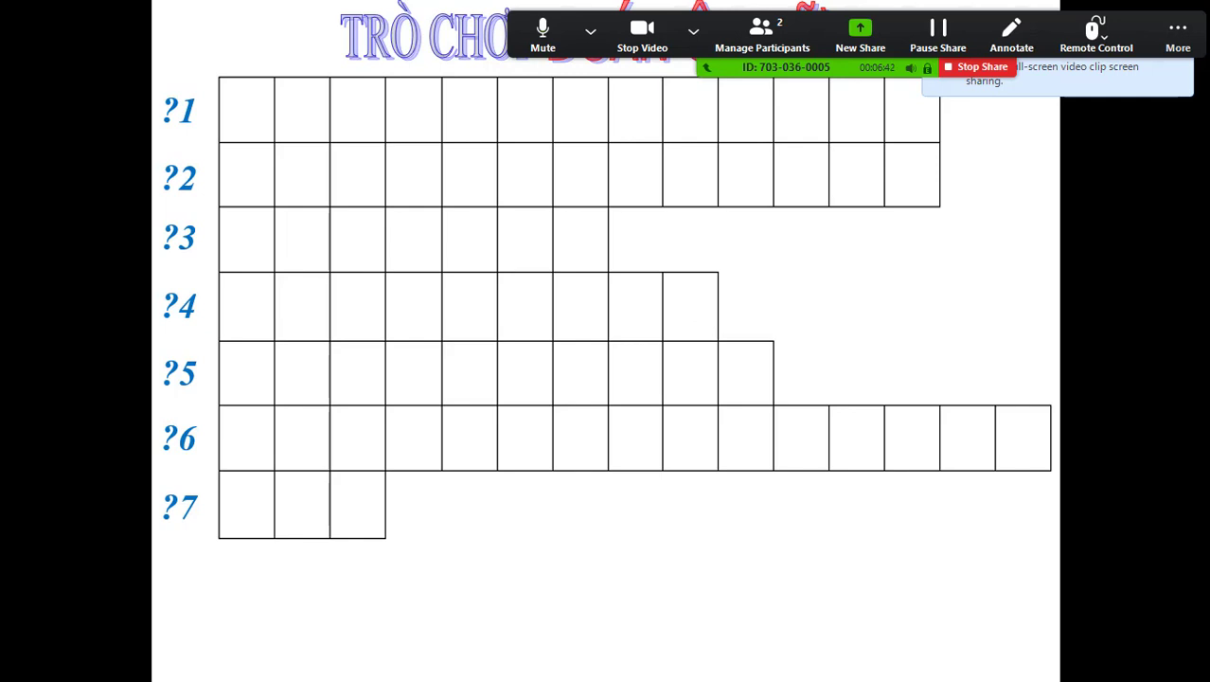
{"action": "left_click", "coordinate": [659, 533]}
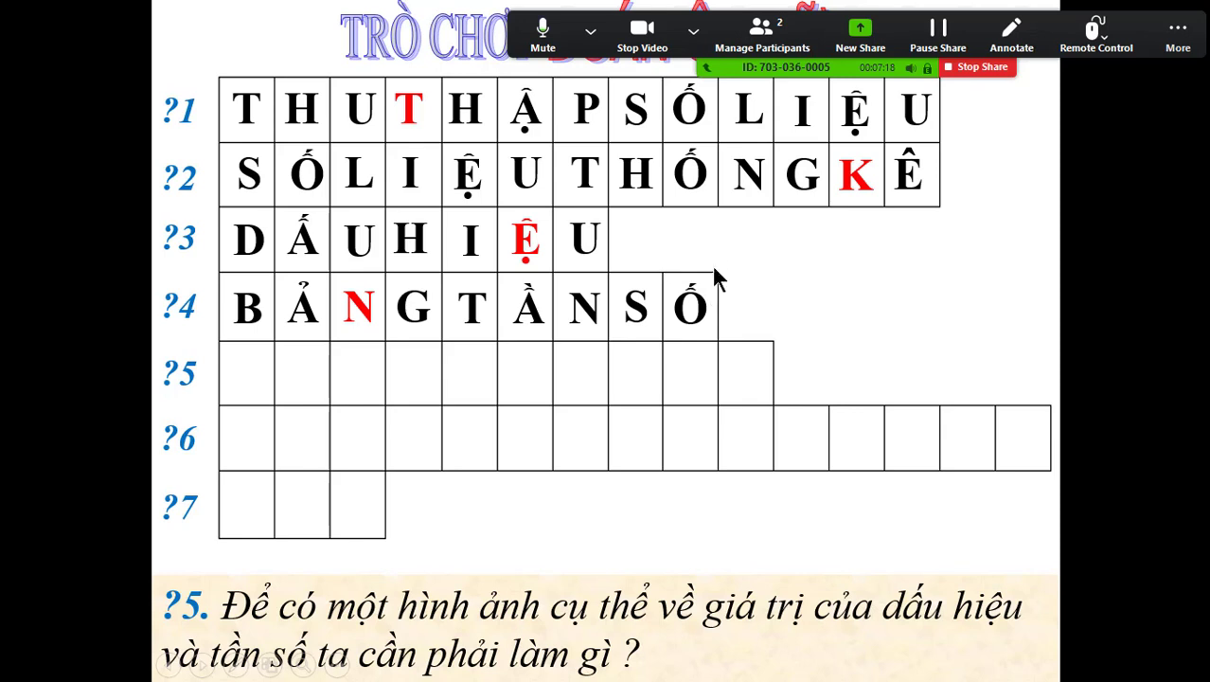
Step the slideshow back five slides from question ?4 to the blank opening grid.
{"action": "left_click", "coordinate": [1184, 38]}
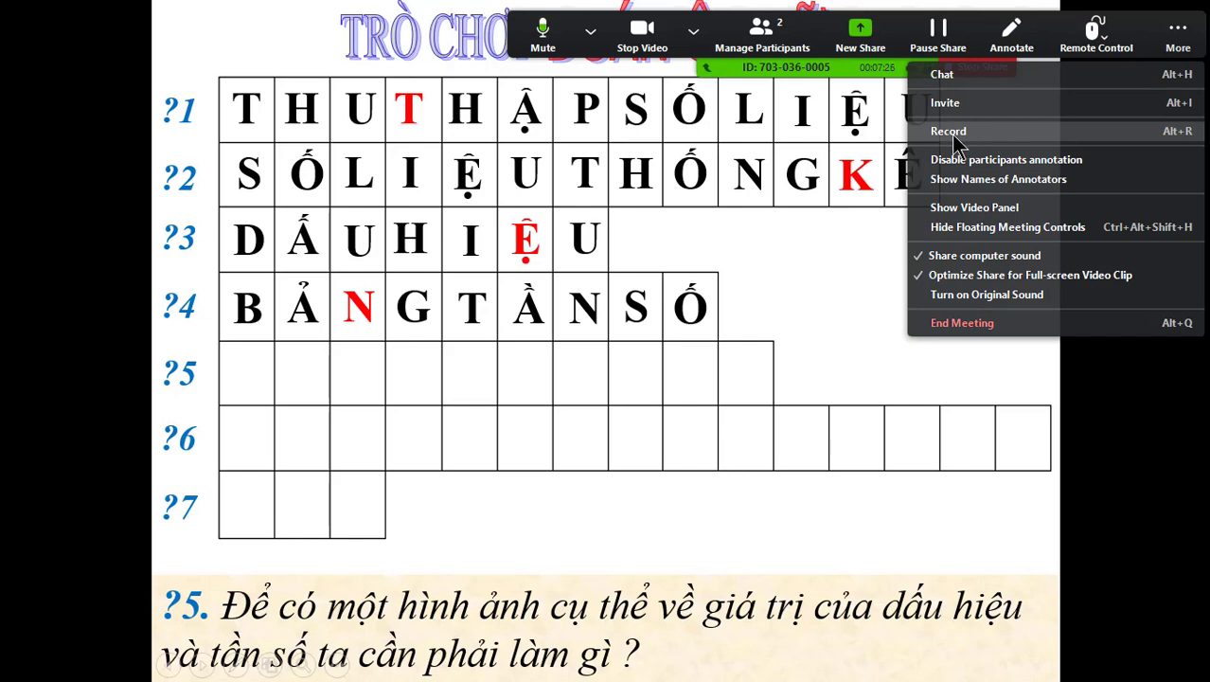
{"action": "left_click", "coordinate": [168, 667]}
{"action": "left_click", "coordinate": [168, 666]}
{"action": "left_click", "coordinate": [168, 666]}
{"action": "left_click", "coordinate": [168, 667]}
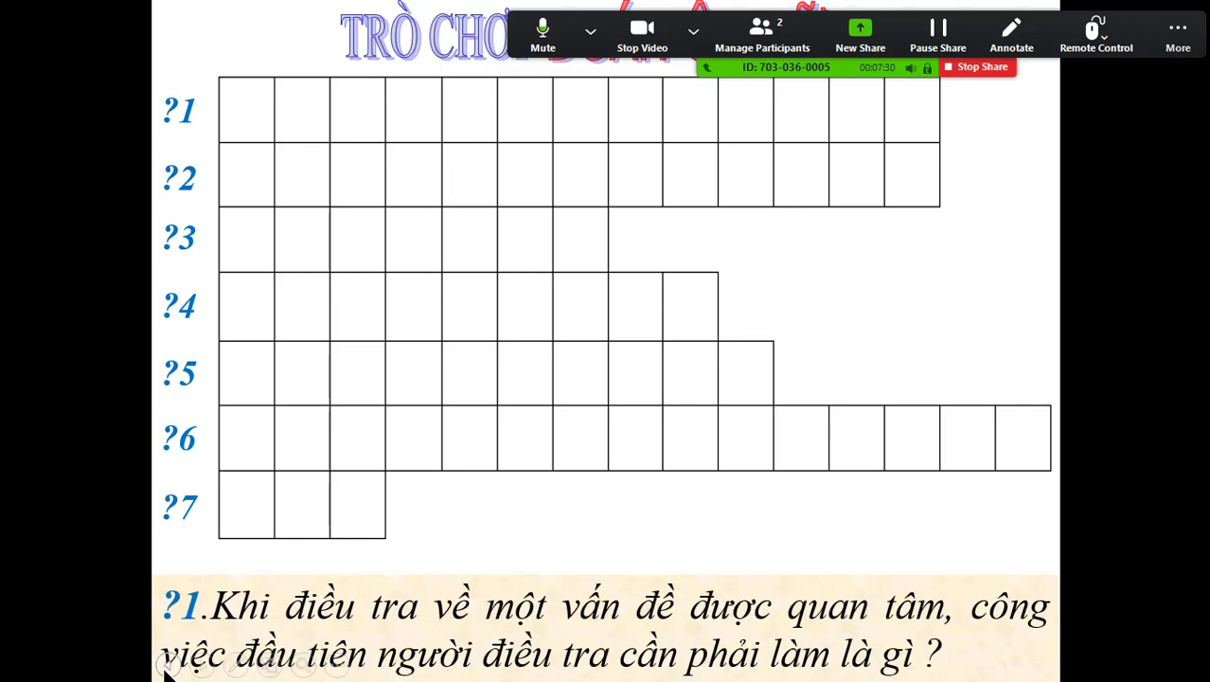
{"action": "left_click", "coordinate": [169, 666]}
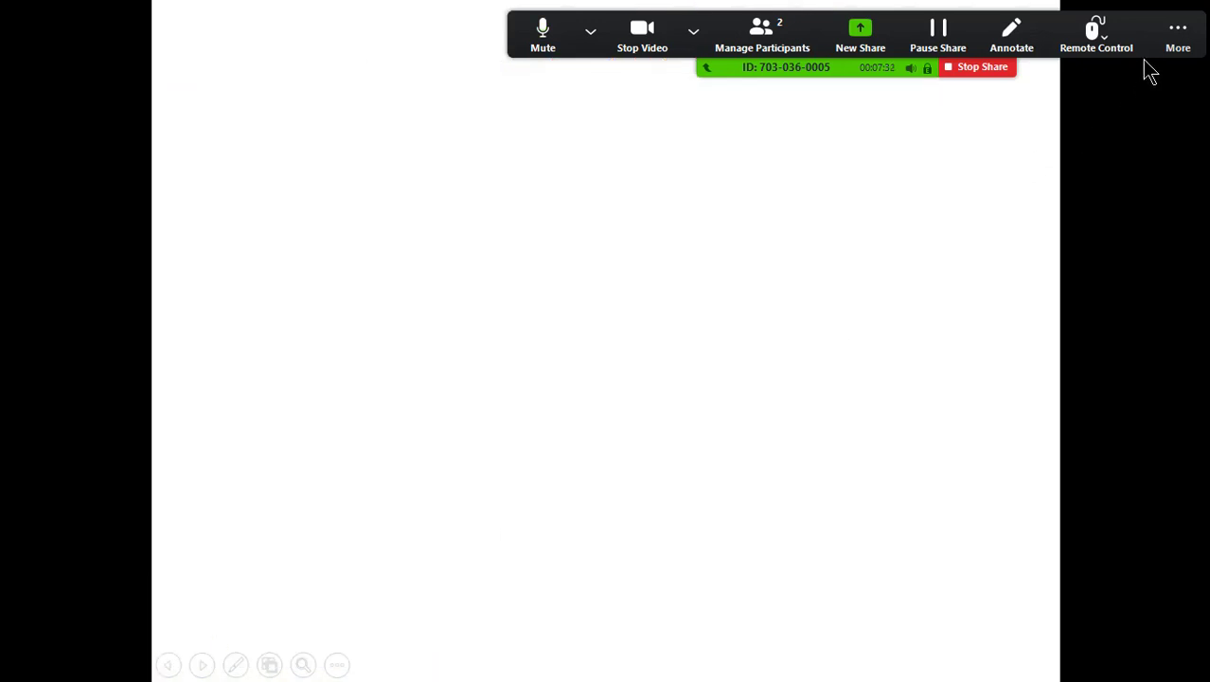
Start recording the meeting via More > Record and advance the slideshow one slide.
{"action": "left_click", "coordinate": [1176, 38]}
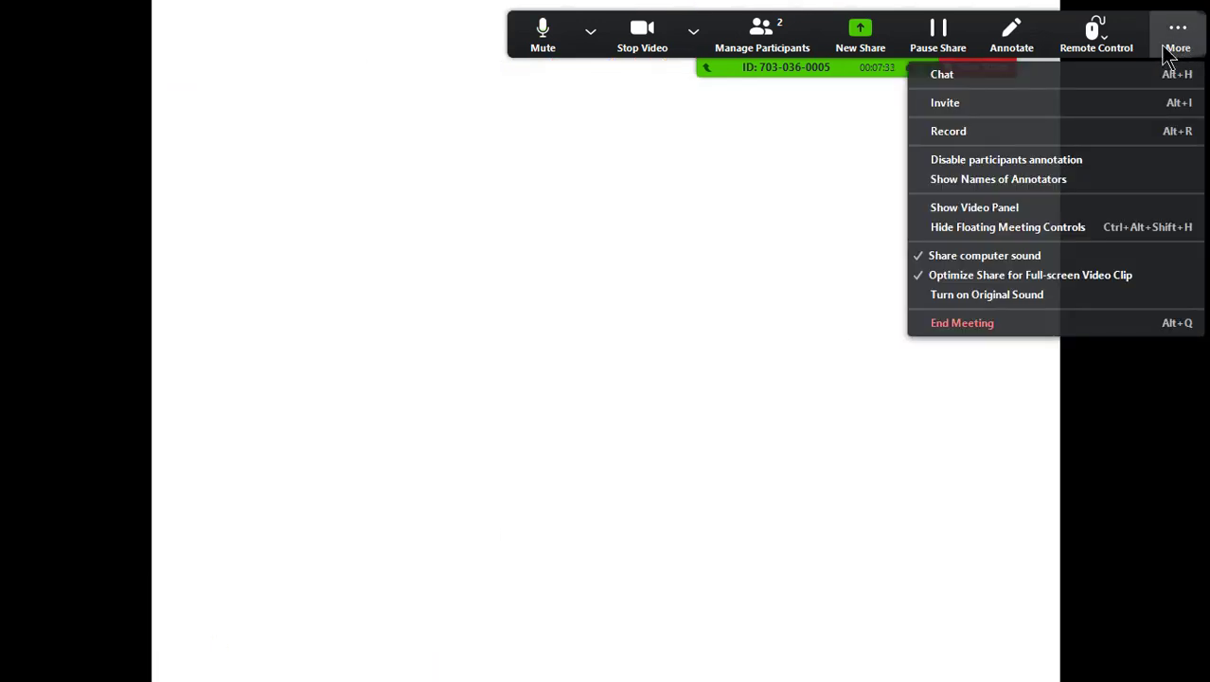
{"action": "left_click", "coordinate": [1027, 134]}
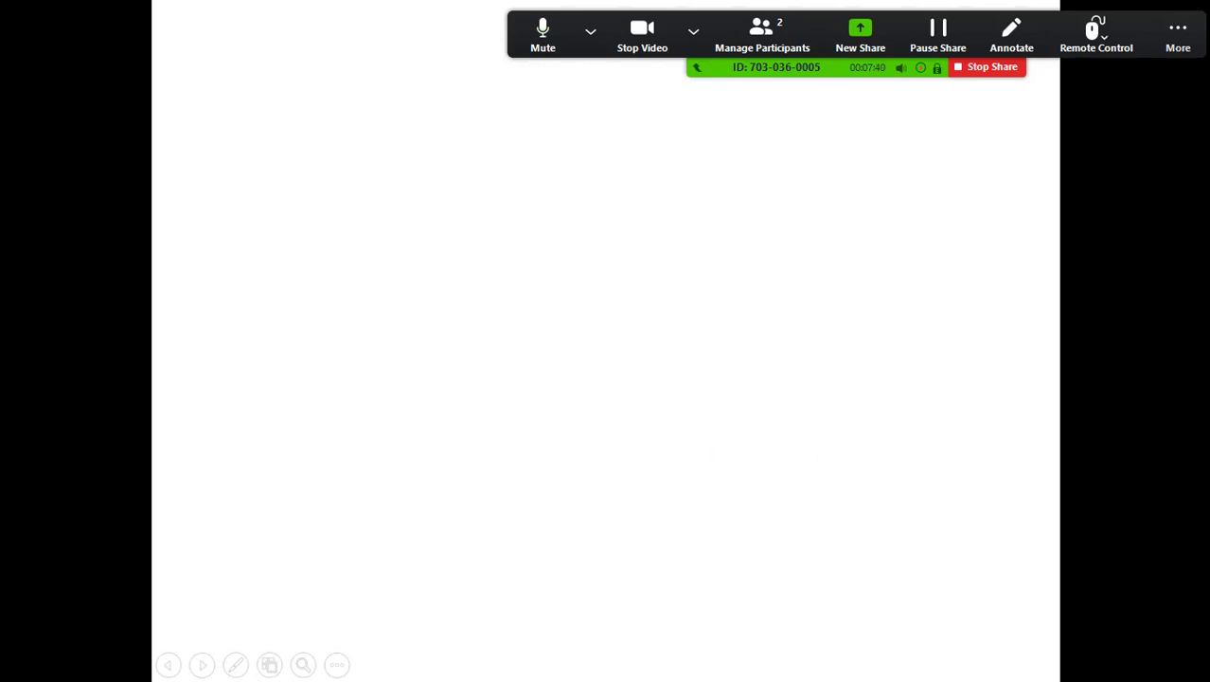
{"action": "left_click", "coordinate": [305, 513]}
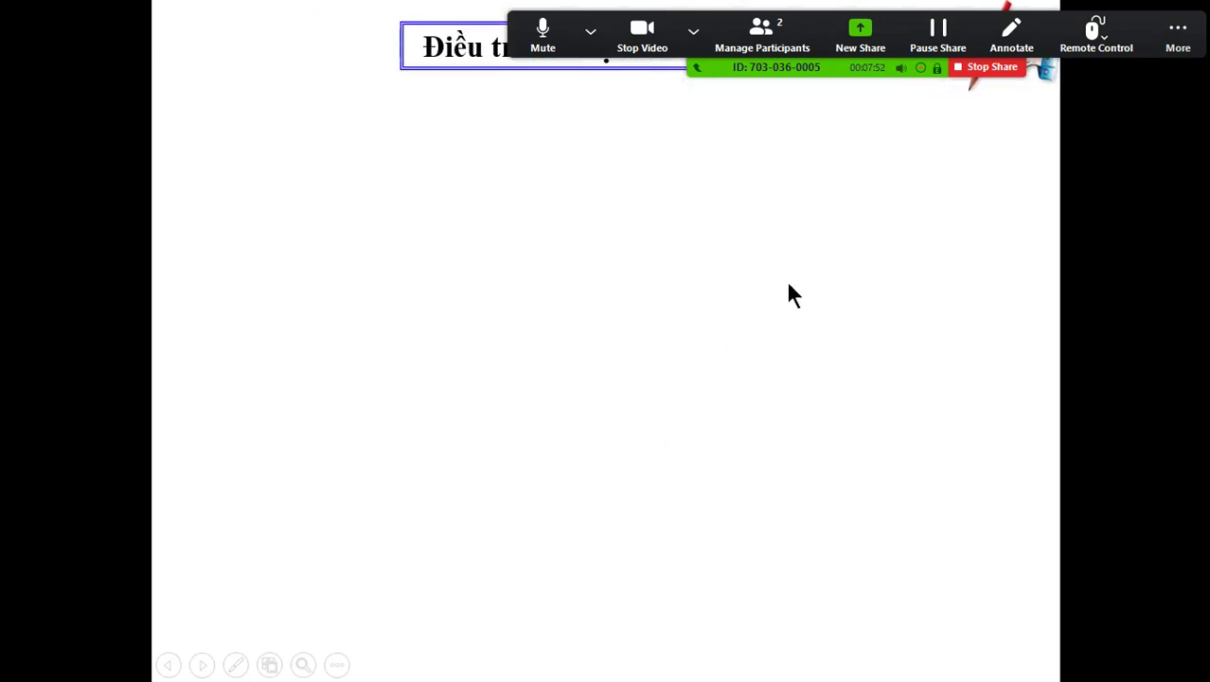
Show the video panel in expanded two-tile view and move it to the screen's top-left edge.
{"action": "left_click", "coordinate": [1178, 33]}
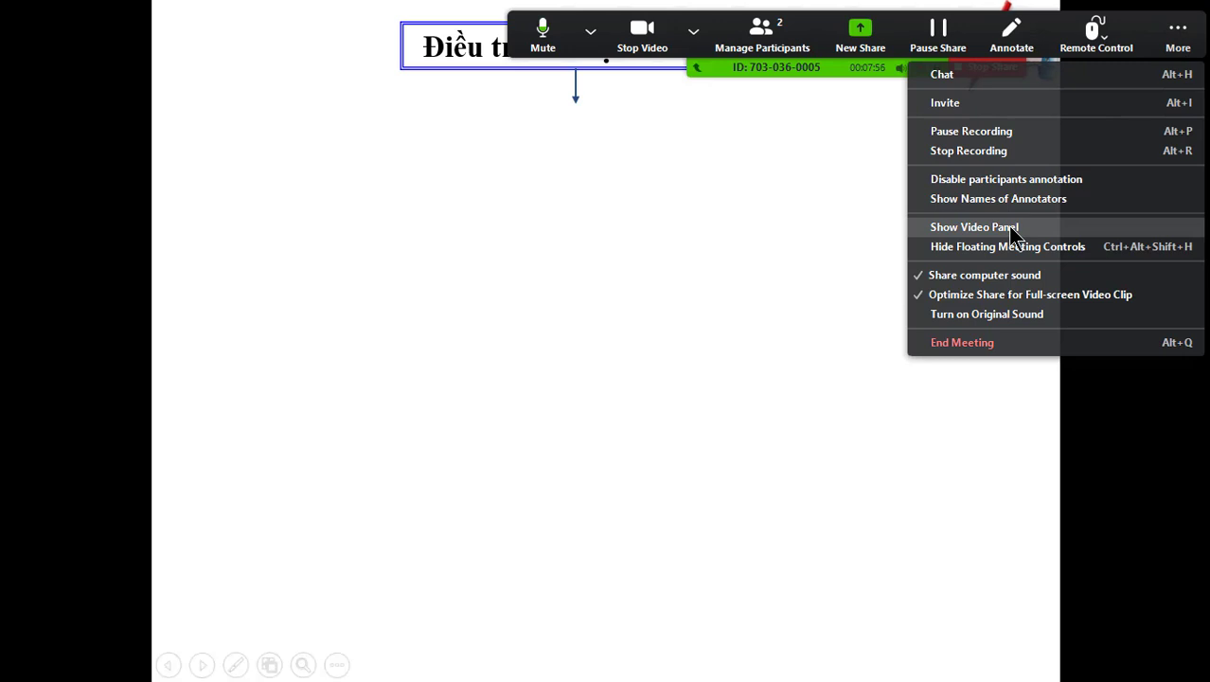
{"action": "left_click", "coordinate": [1011, 227]}
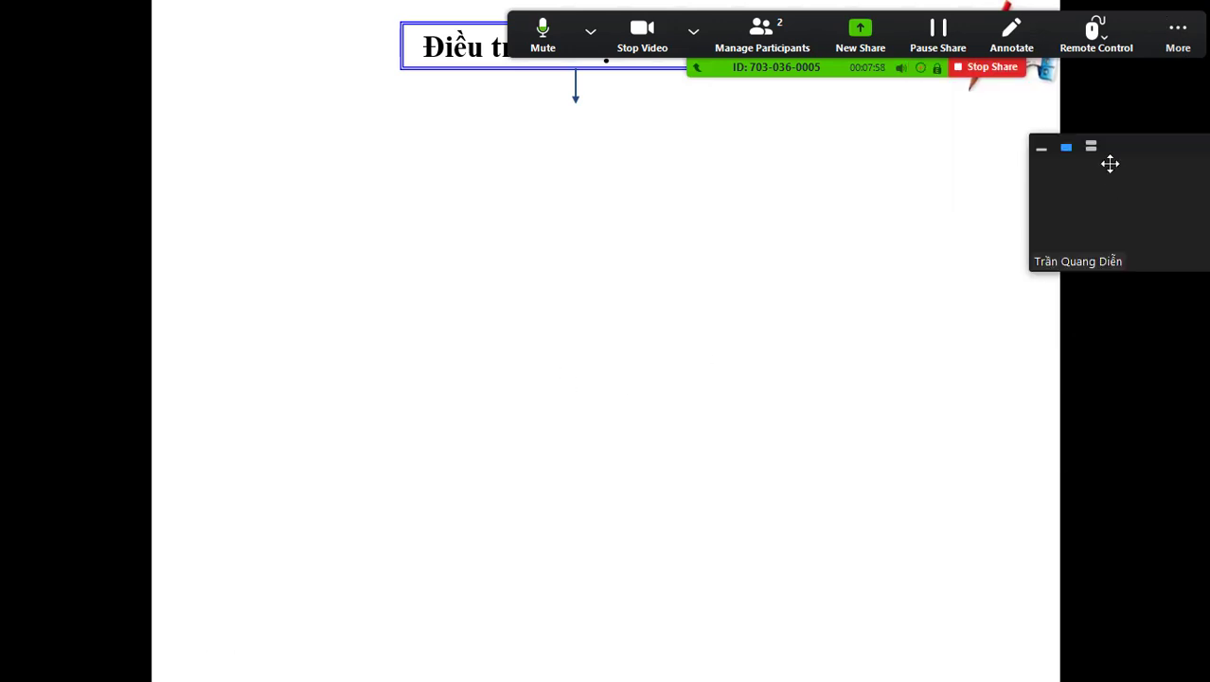
{"action": "left_click", "coordinate": [1091, 147]}
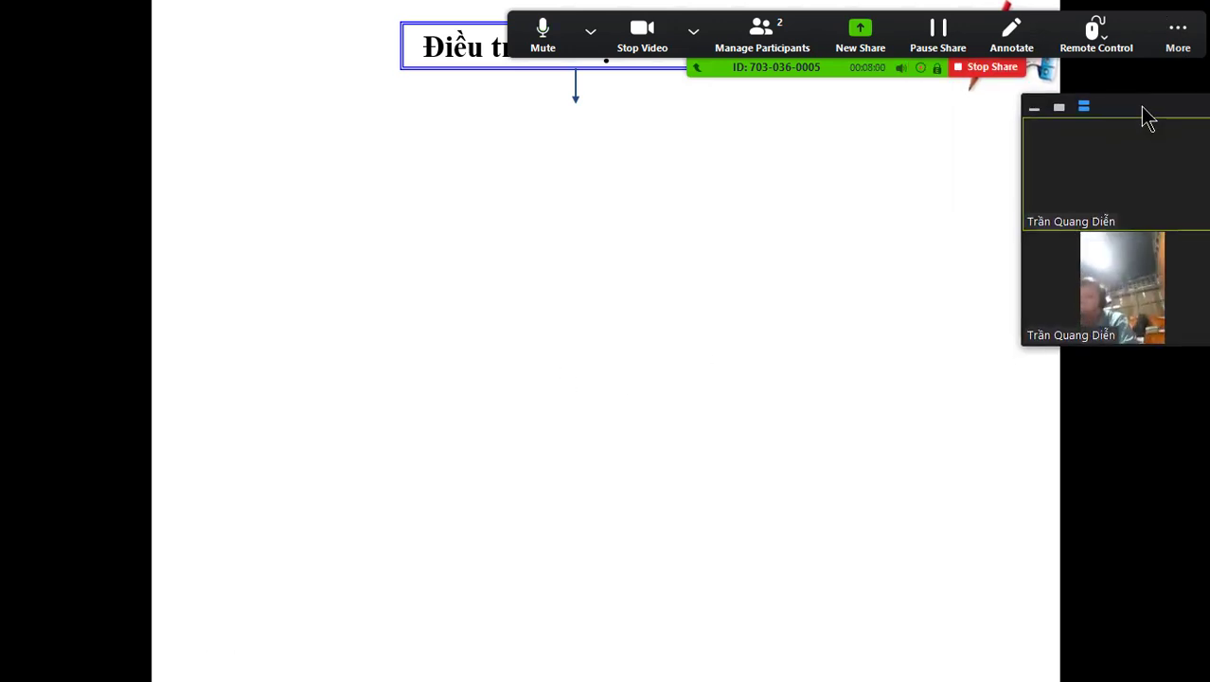
{"action": "left_click_drag", "start_coordinate": [1143, 112], "coordinate": [119, 14]}
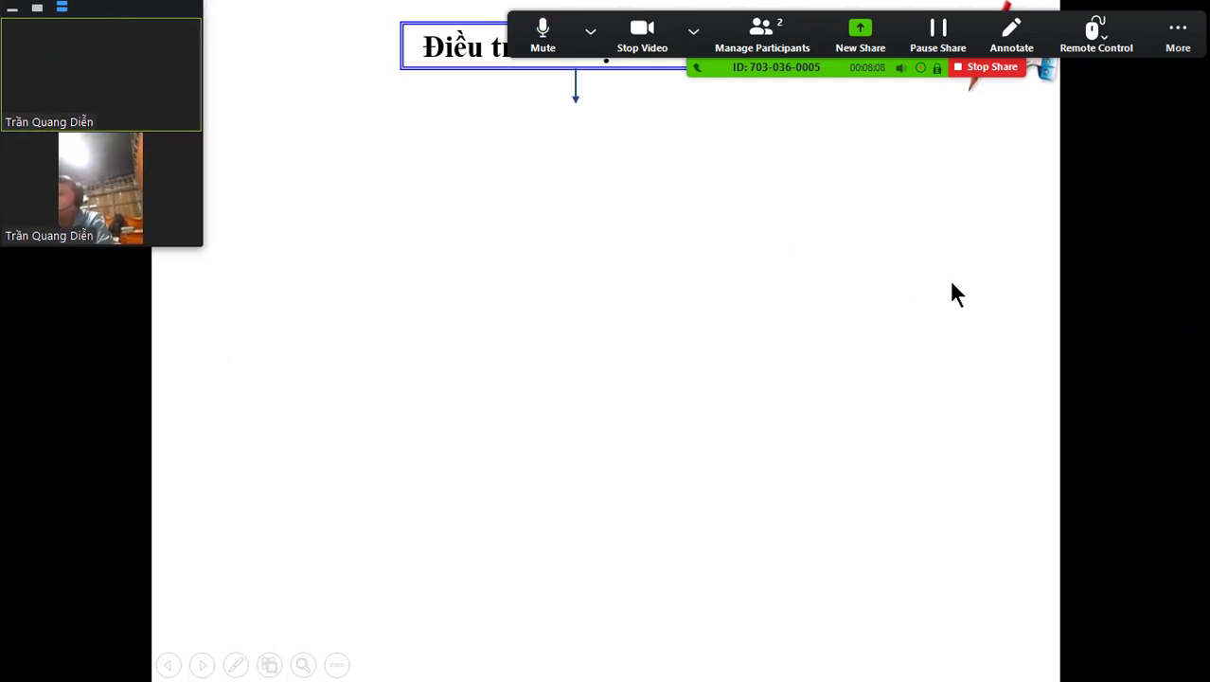
{"action": "left_click", "coordinate": [1011, 36]}
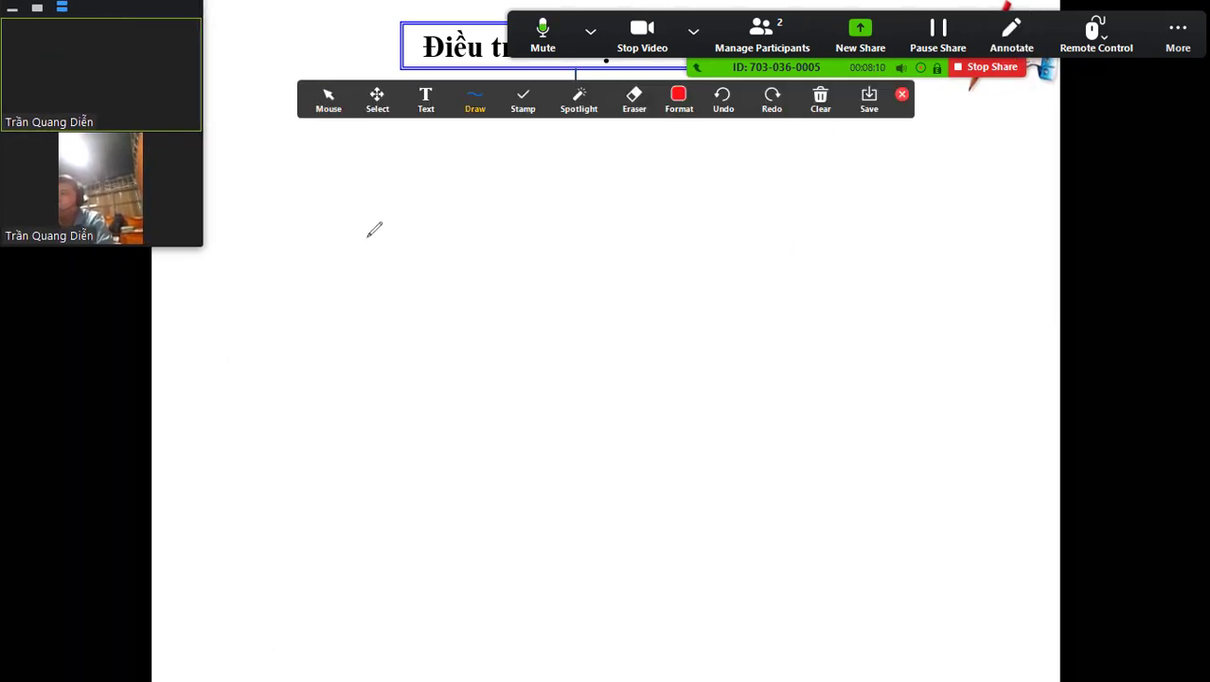
{"action": "mouse_move", "coordinate": [368, 237]}
{"action": "left_mouse_down"}
{"action": "mouse_move", "coordinate": [575, 251]}
{"action": "mouse_move", "coordinate": [779, 233]}
{"action": "left_mouse_up"}
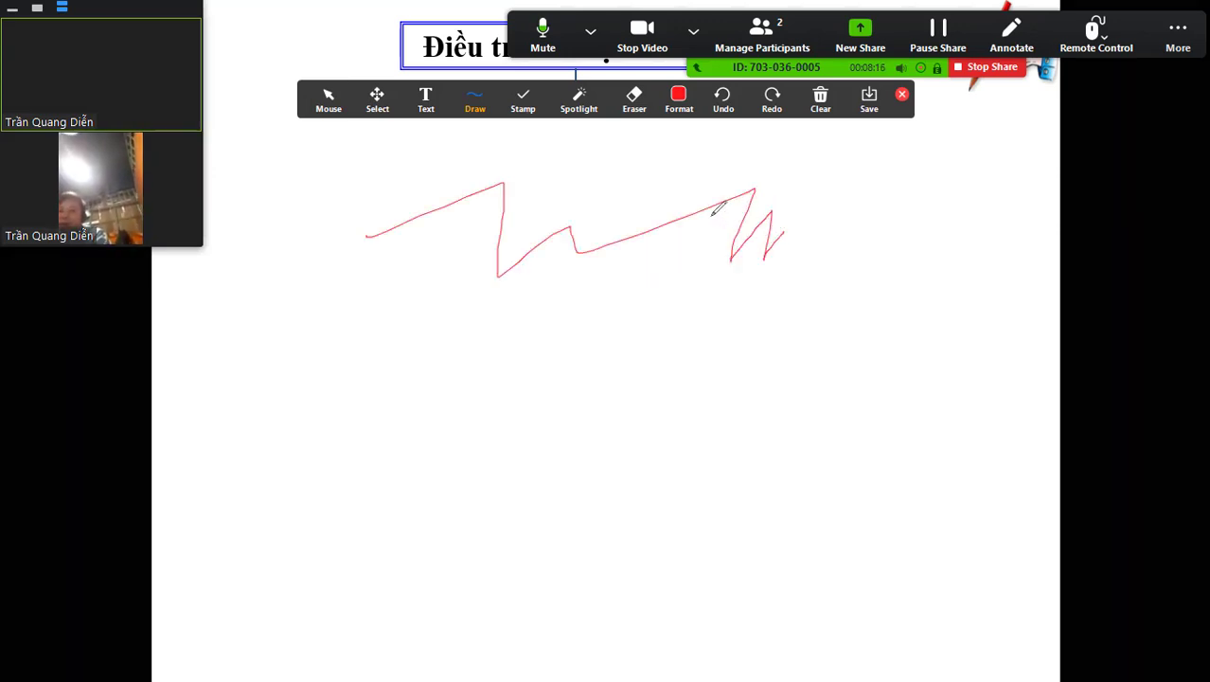
{"action": "left_click", "coordinate": [820, 99]}
{"action": "left_click", "coordinate": [848, 136]}
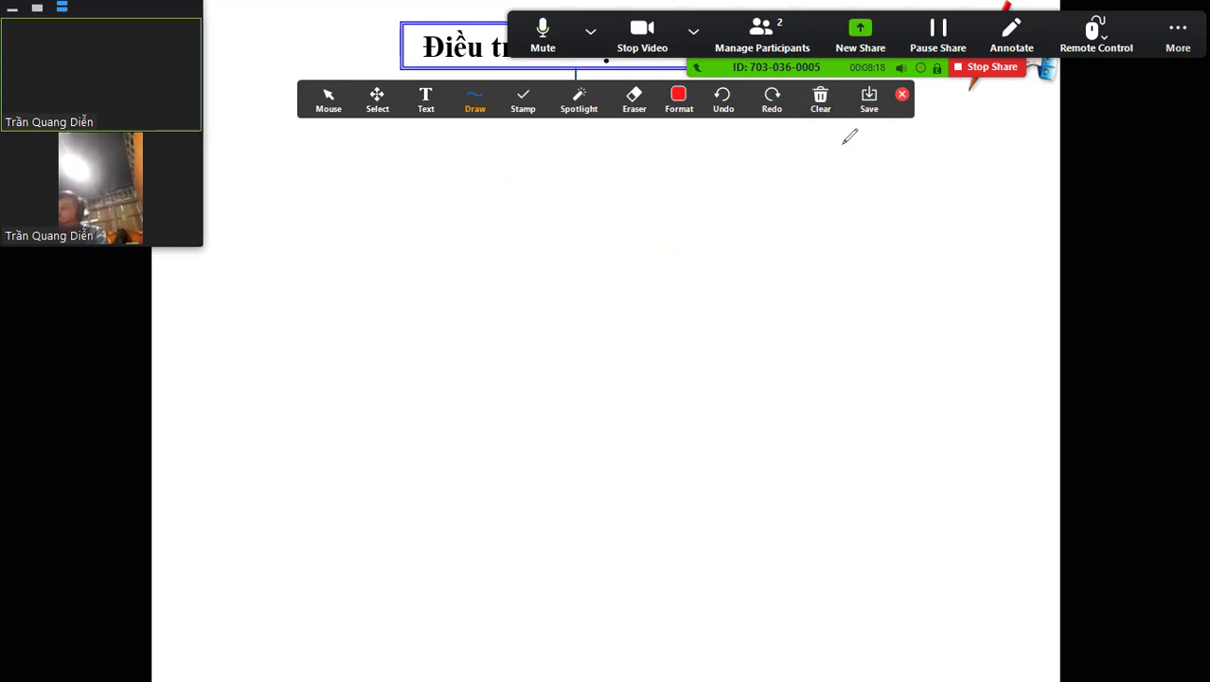
{"action": "left_click", "coordinate": [905, 96]}
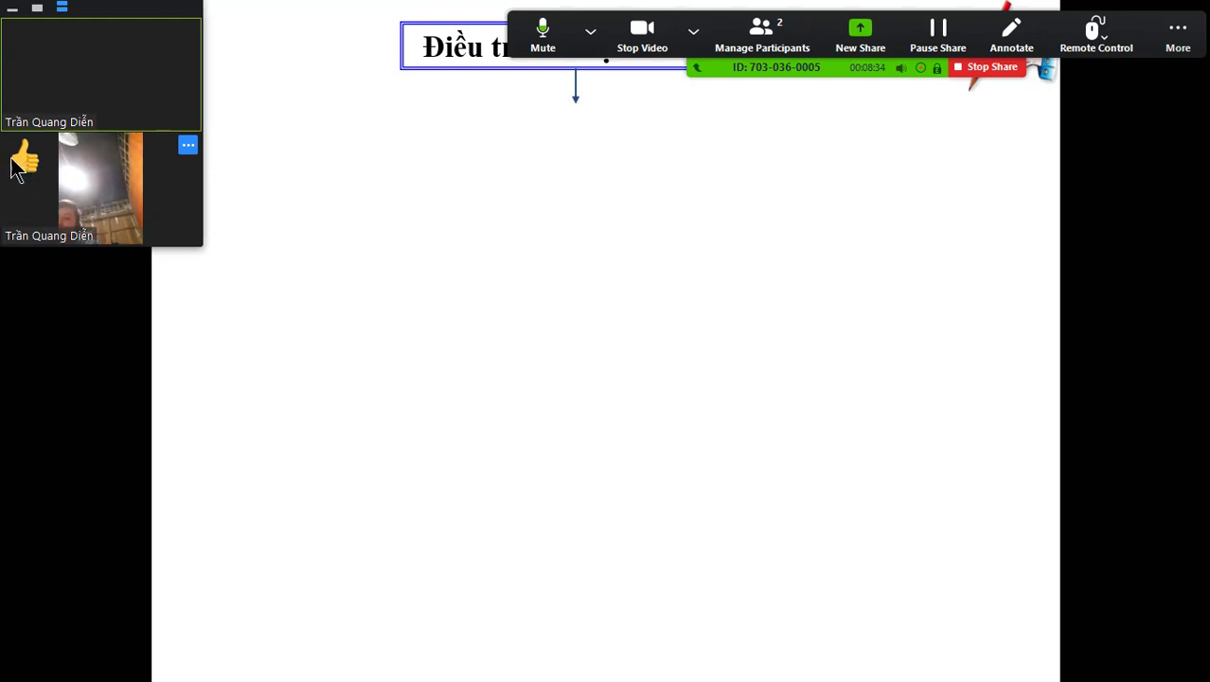
Send the participant the private chat message '22323' and close the chat.
{"action": "left_click", "coordinate": [189, 147]}
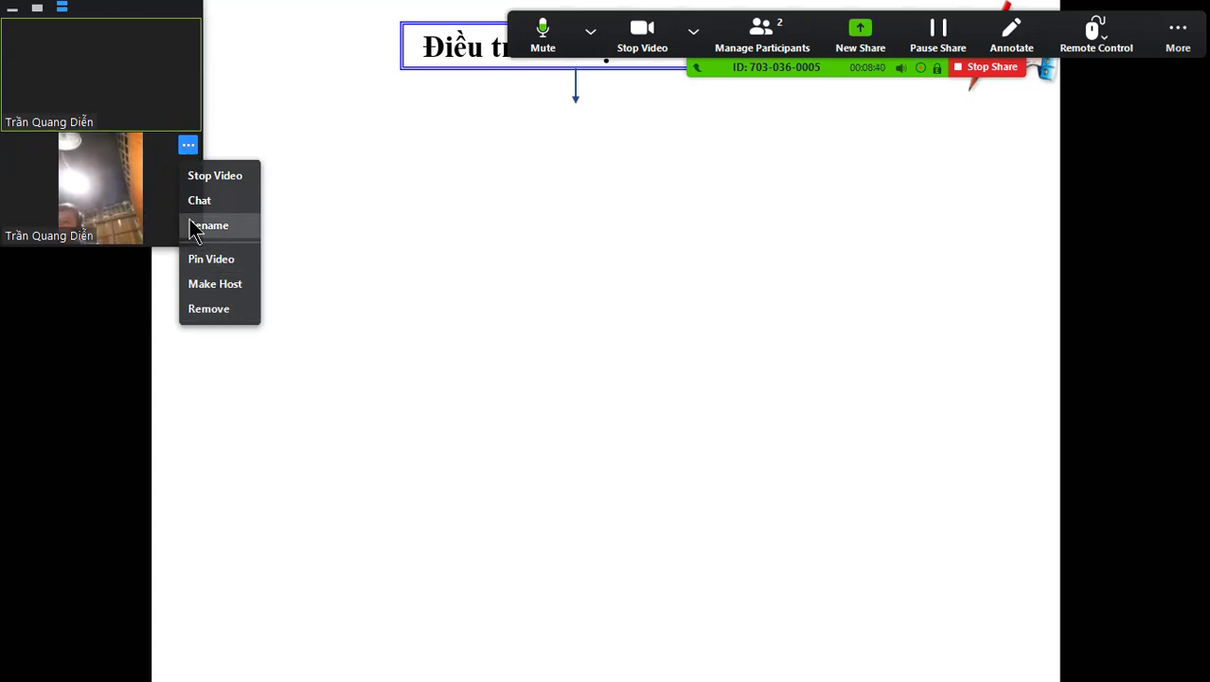
{"action": "left_click", "coordinate": [197, 201]}
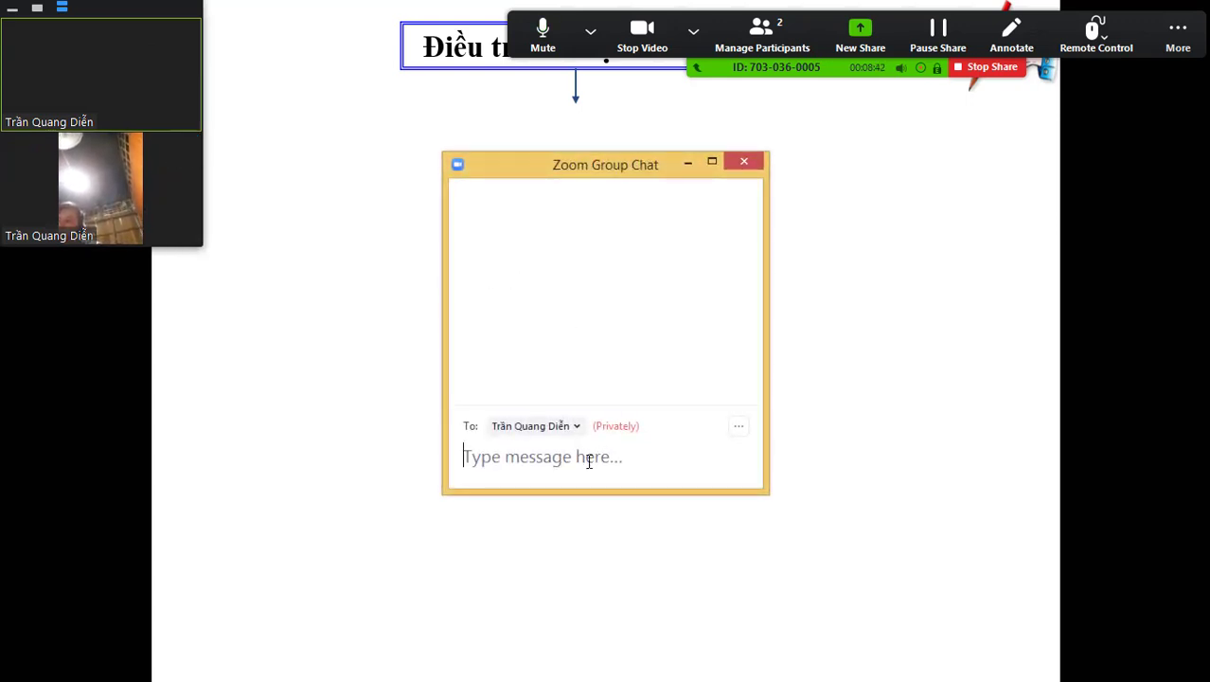
{"action": "type", "text": "22323"}
{"action": "key", "text": "Return"}
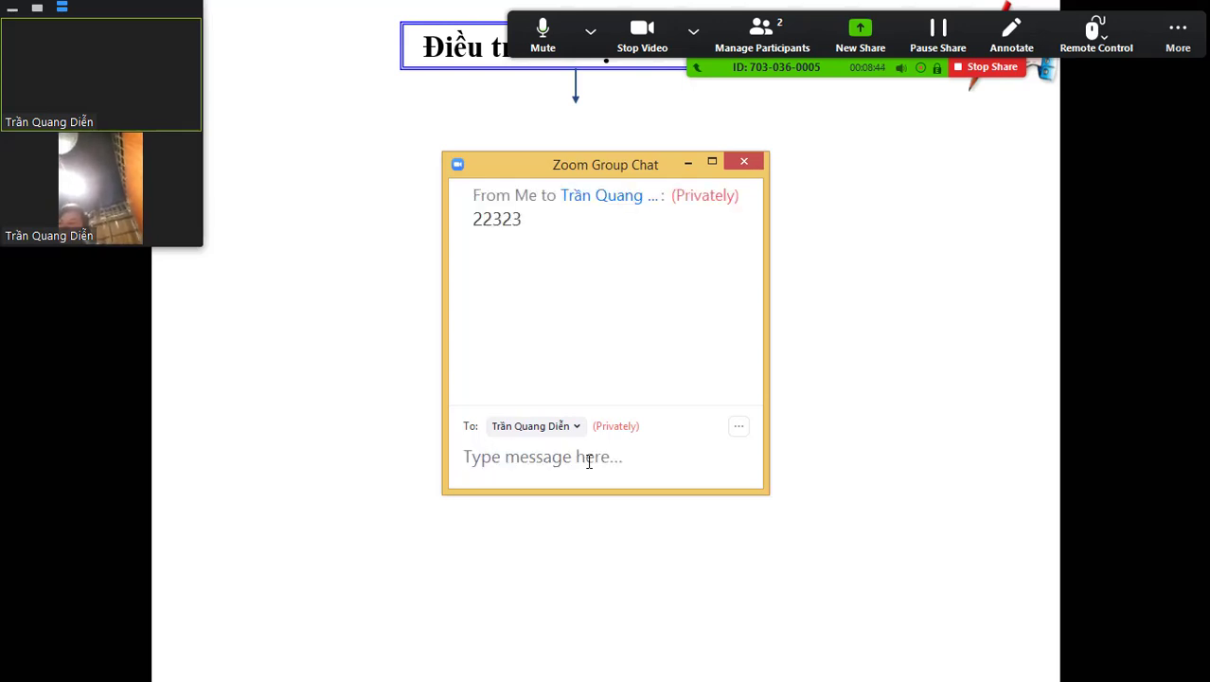
{"action": "left_click", "coordinate": [755, 163]}
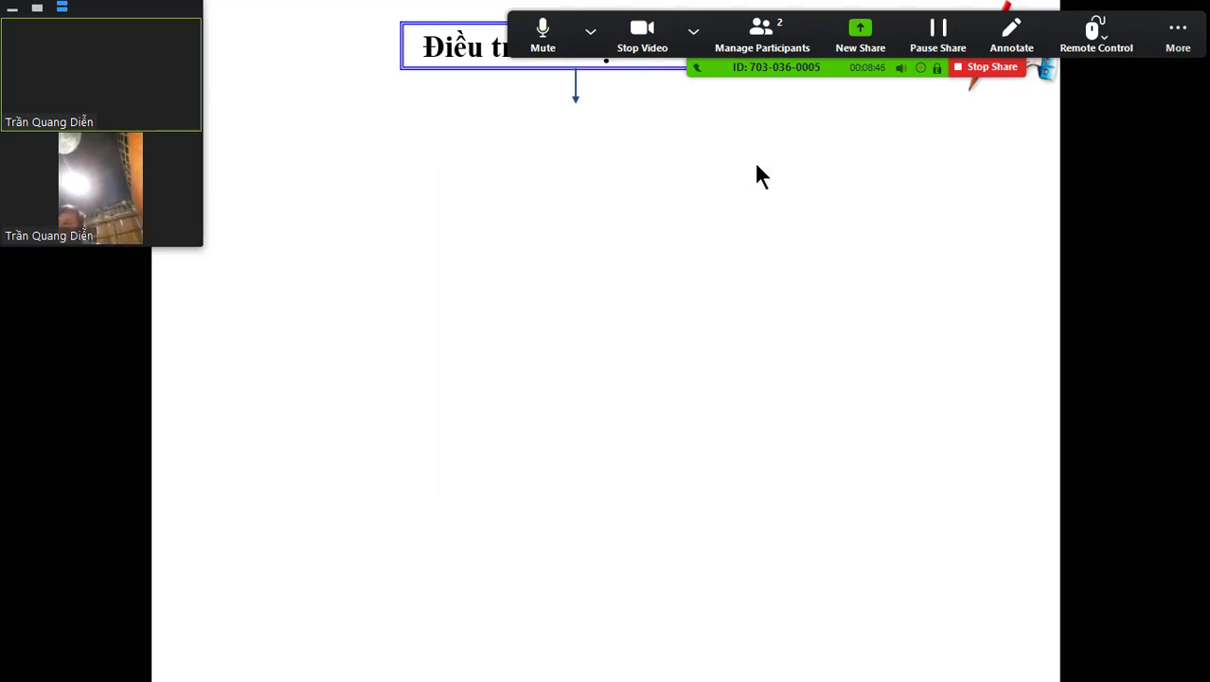
Pin the participant's video and stop sharing the screen.
{"action": "right_click", "coordinate": [137, 177]}
{"action": "left_click", "coordinate": [178, 274]}
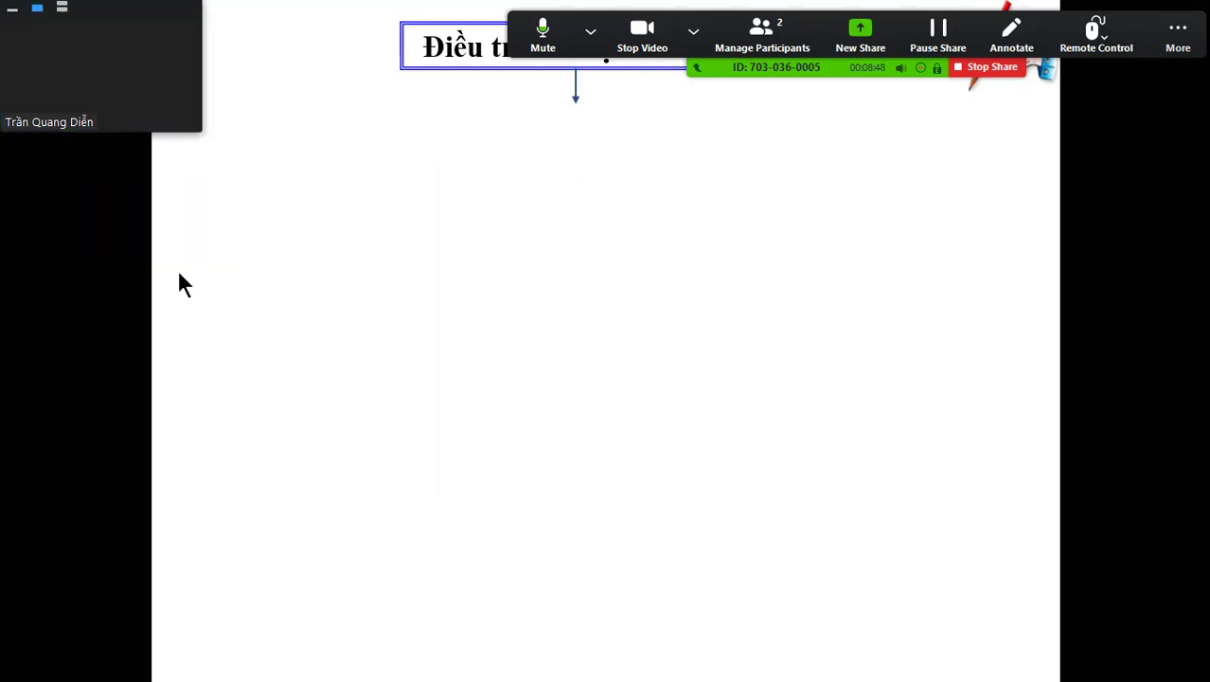
{"action": "left_click", "coordinate": [992, 65]}
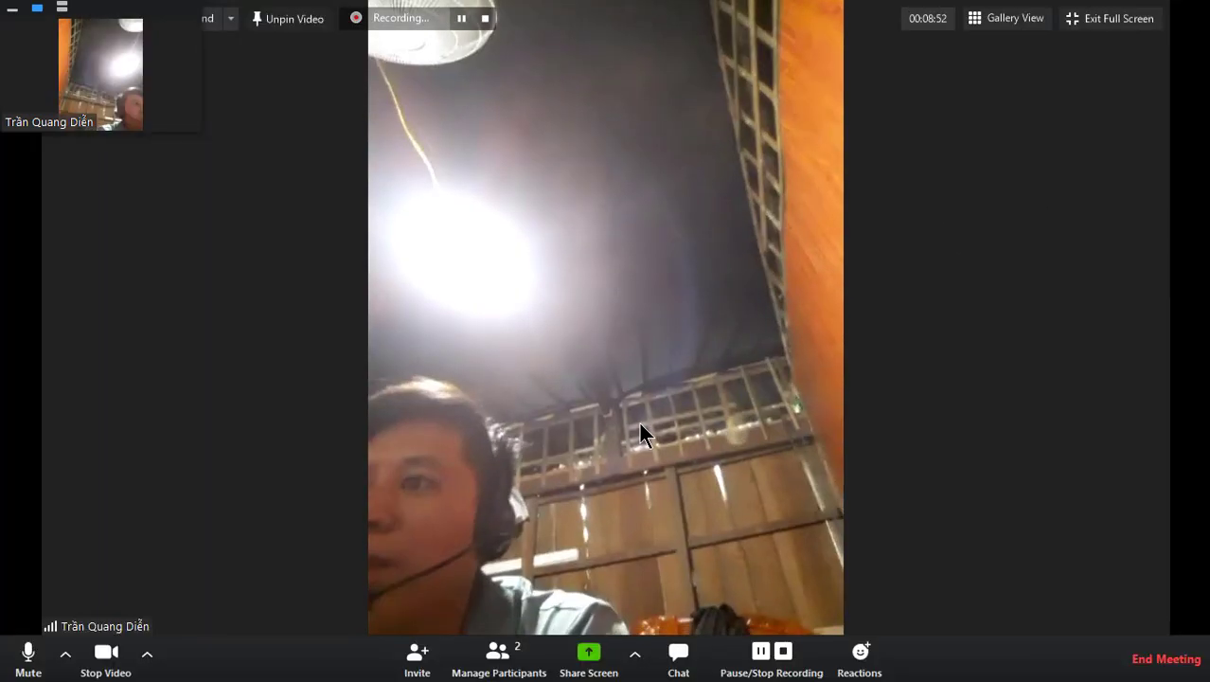